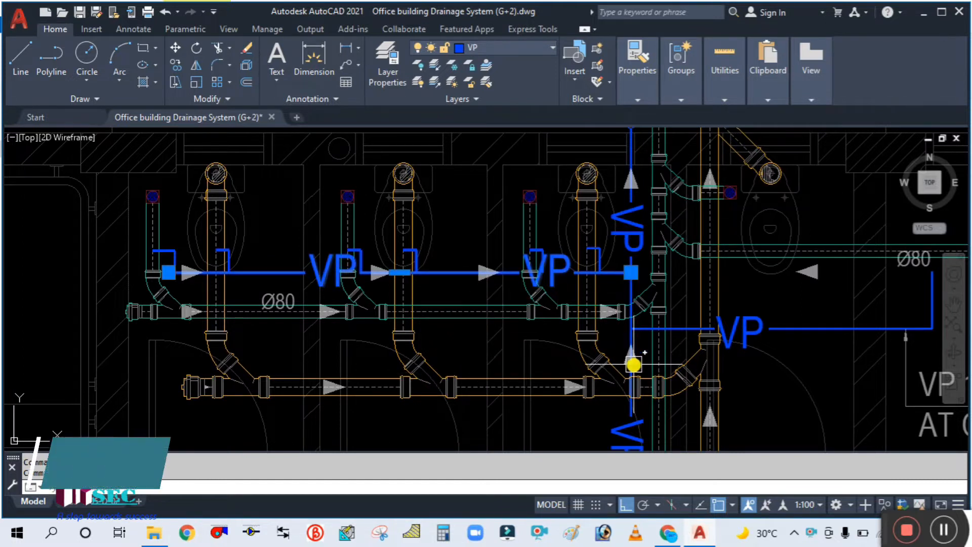
# Set the linetype of the vent pipe (VP) polylines, including the horizontal runs, vertical run and small hooks, to ByLayer
pyautogui.scroll(4, 629, 360)
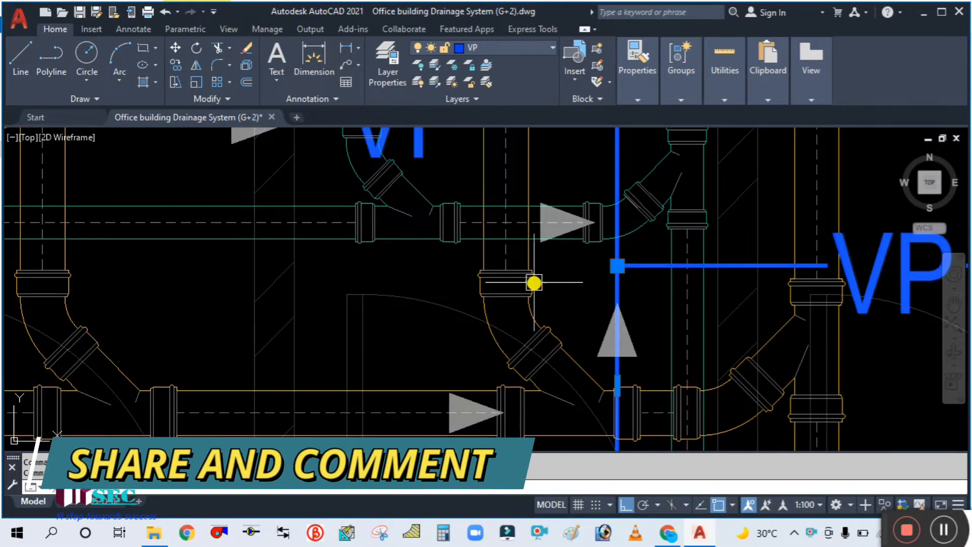
pyautogui.scroll(-4, 430, 240)
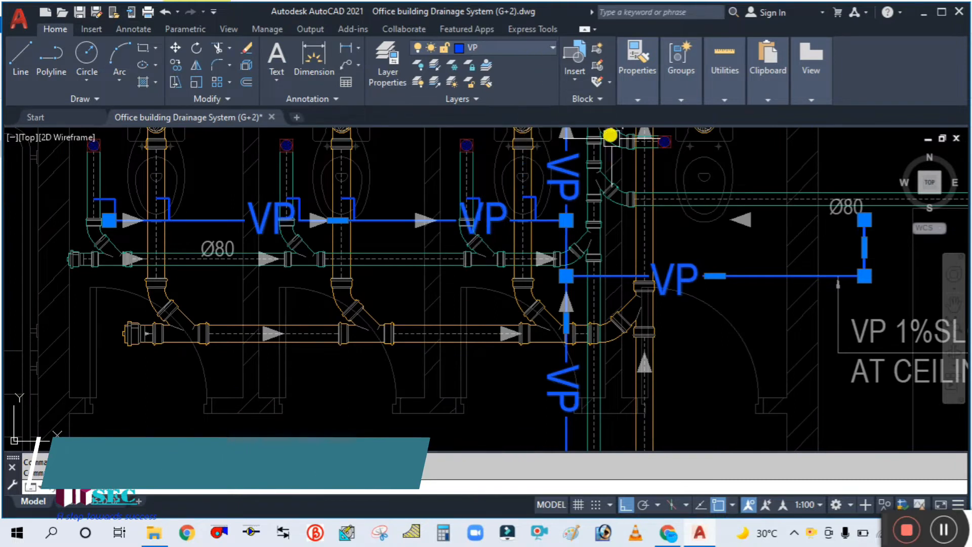
pyautogui.click(639, 97)
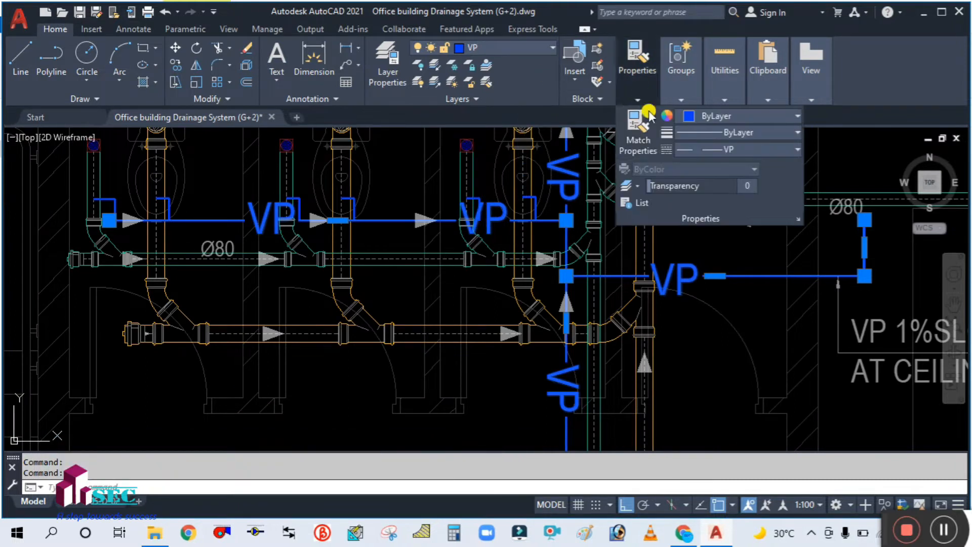
pyautogui.click(708, 149)
pyautogui.scroll(5, 723, 208)
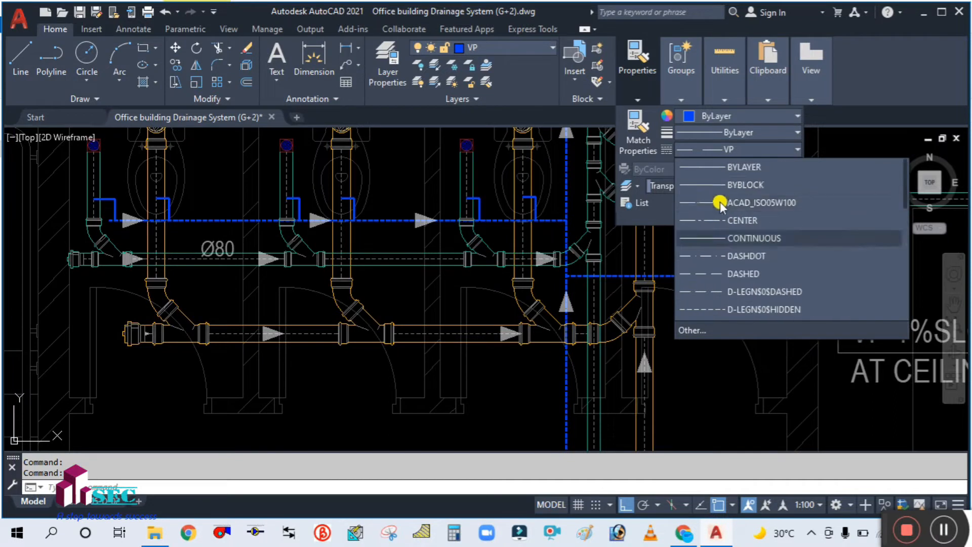
pyautogui.click(716, 166)
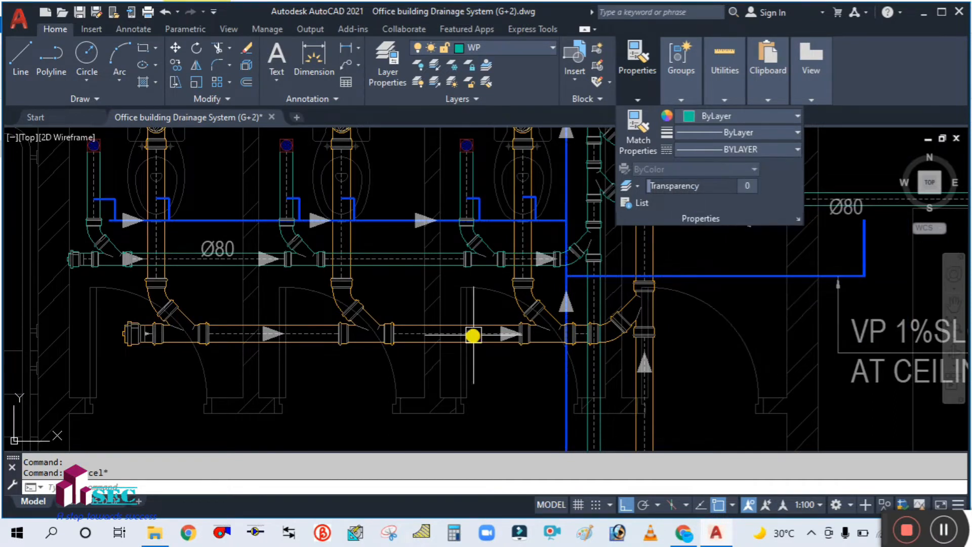
# Explode the main horizontal vent line, the vertical vent line and the branch running towards the pantry
pyautogui.moveTo(371, 243); pyautogui.dragTo(391, 284, button='middle')
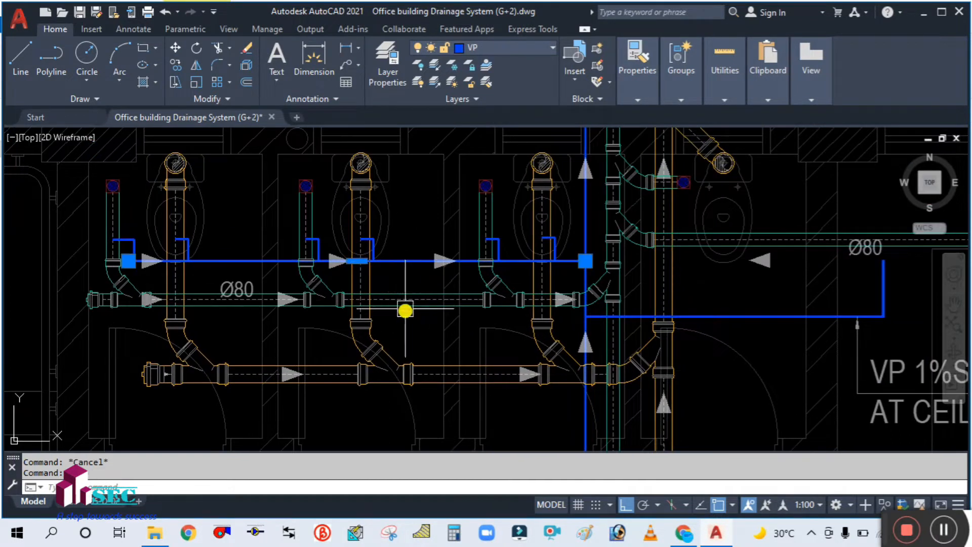
pyautogui.press('x')
pyautogui.press('Return')
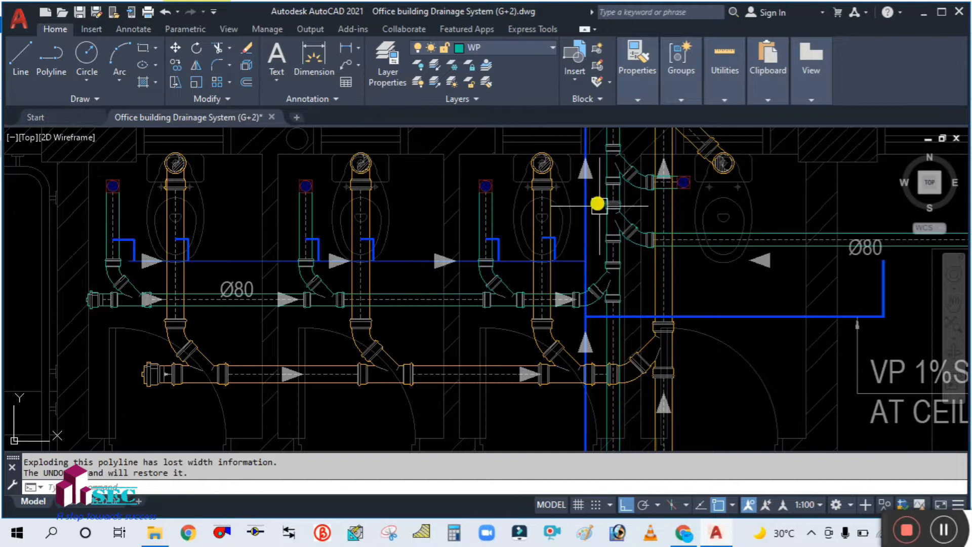
pyautogui.scroll(2, 597, 204)
pyautogui.click(543, 223)
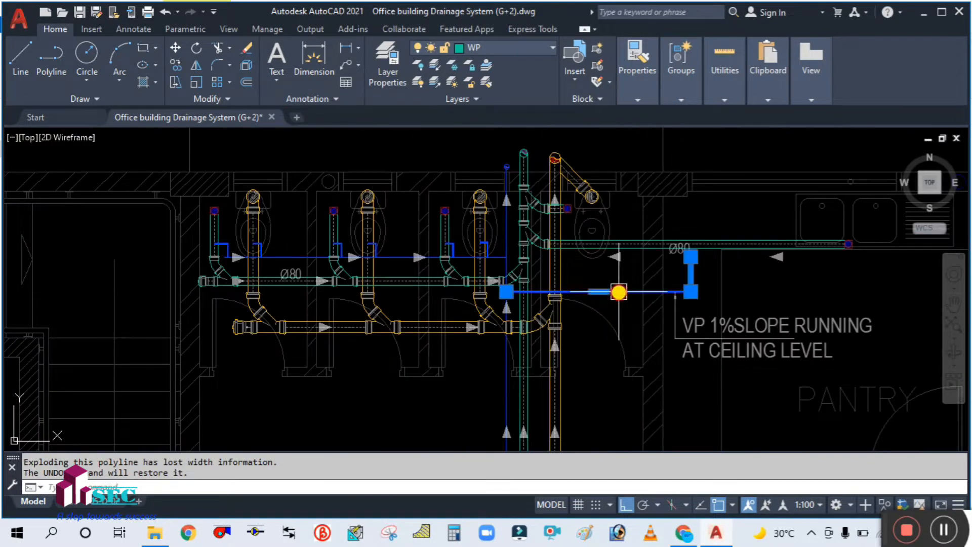
pyautogui.press('Return')
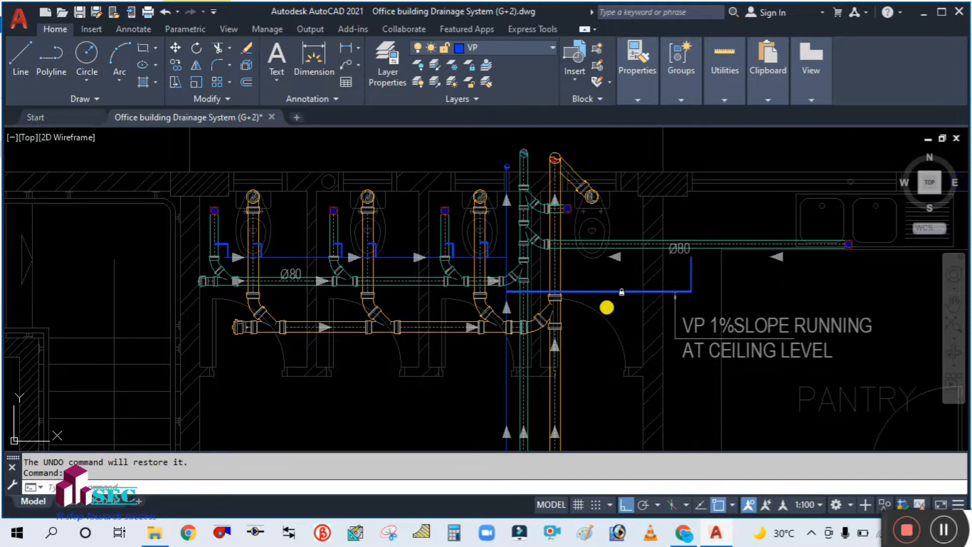
# Explode the two hook-shaped vent connections at the third toilet, nearest the vertical vent line
pyautogui.moveTo(458, 356); pyautogui.dragTo(475, 217, button='middle')
pyautogui.scroll(9, 482, 336)
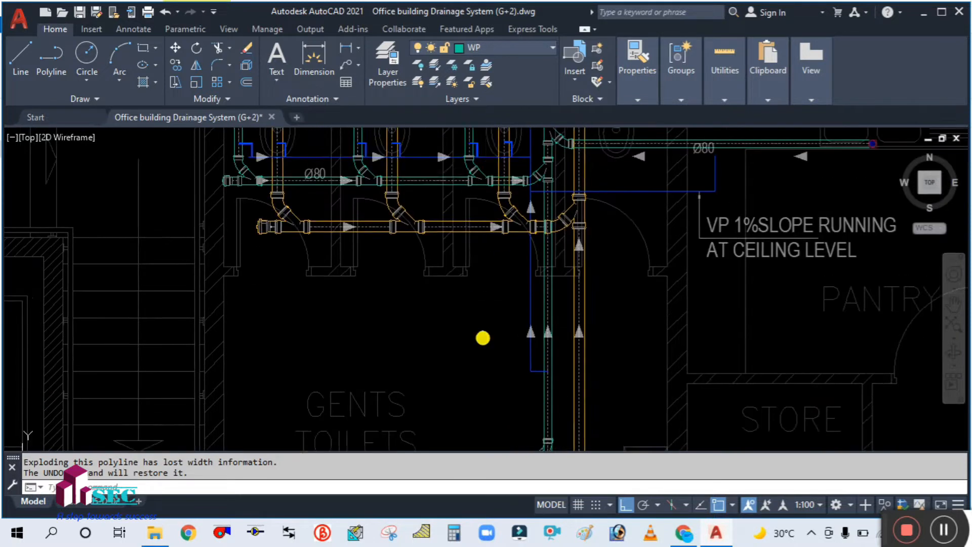
pyautogui.click(611, 230)
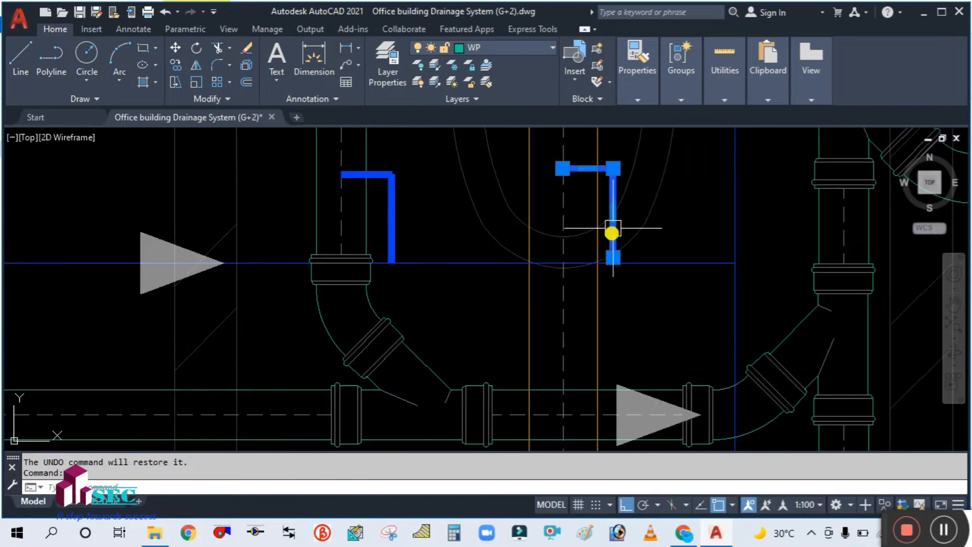
pyautogui.press('Return')
pyautogui.click(395, 215)
pyautogui.press('Return')
pyautogui.scroll(-4, 485, 256)
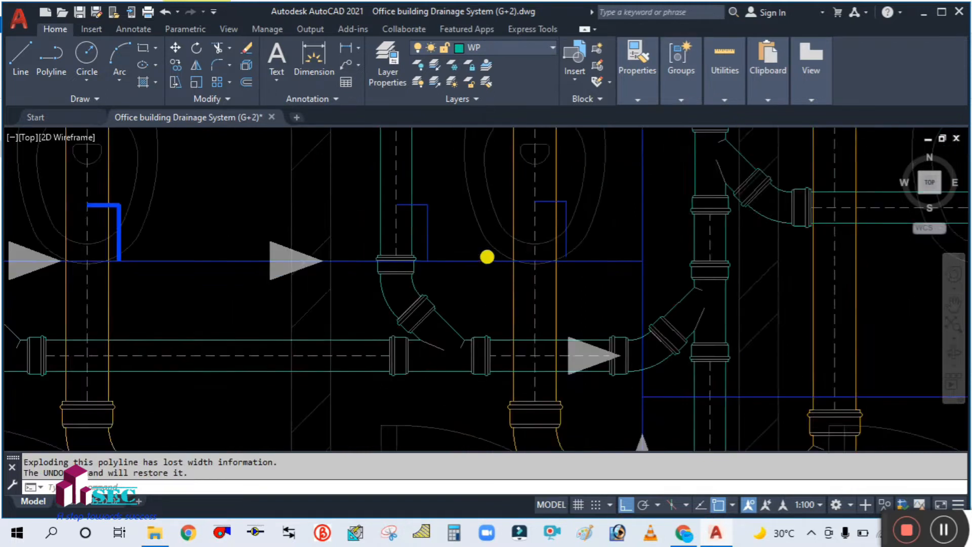
# Explode the two hook-shaped vent connections at the middle toilet
pyautogui.scroll(3, 261, 238)
pyautogui.click(256, 249)
pyautogui.press('Return')
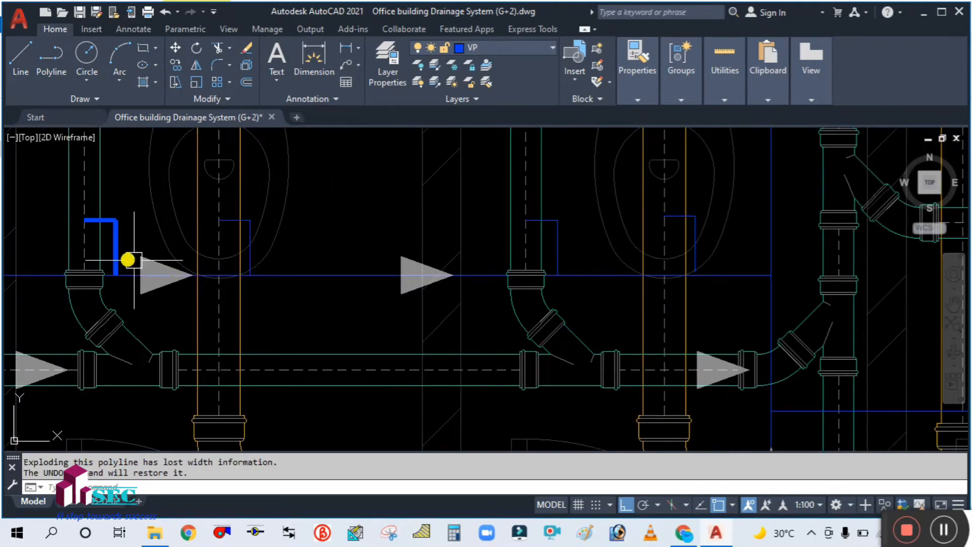
pyautogui.click(114, 249)
pyautogui.press('Return')
pyautogui.scroll(-3, 380, 260)
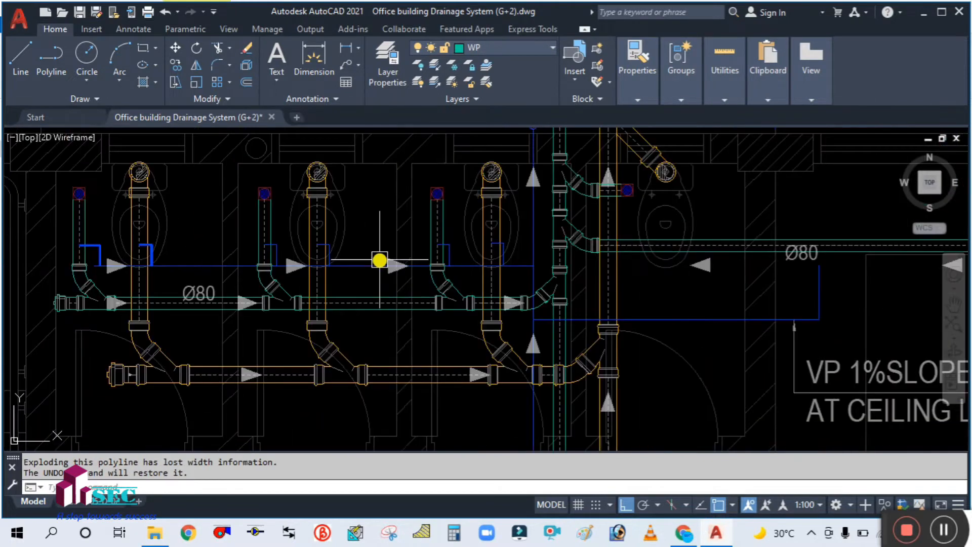
# Explode the remaining hook-shaped vent connections at the first toilet of the row
pyautogui.scroll(1, 382, 298)
pyautogui.scroll(4, 118, 223)
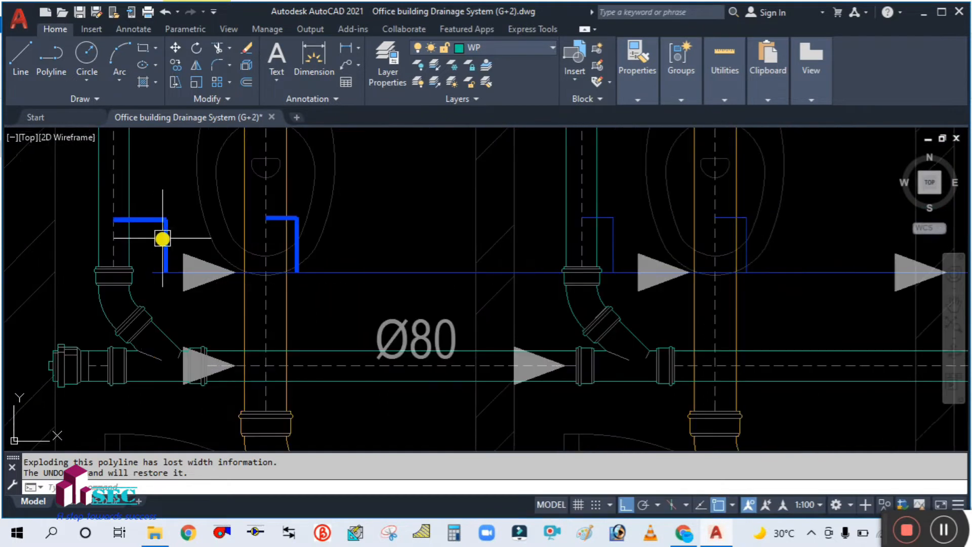
pyautogui.scroll(2, 319, 264)
pyautogui.click(277, 253)
pyautogui.press('Return')
pyautogui.press('Escape')
# Offset the main horizontal vent line by 25 to both sides
pyautogui.scroll(-6, 436, 214)
pyautogui.moveTo(542, 269); pyautogui.dragTo(373, 268, button='middle')
pyautogui.scroll(4, 477, 231)
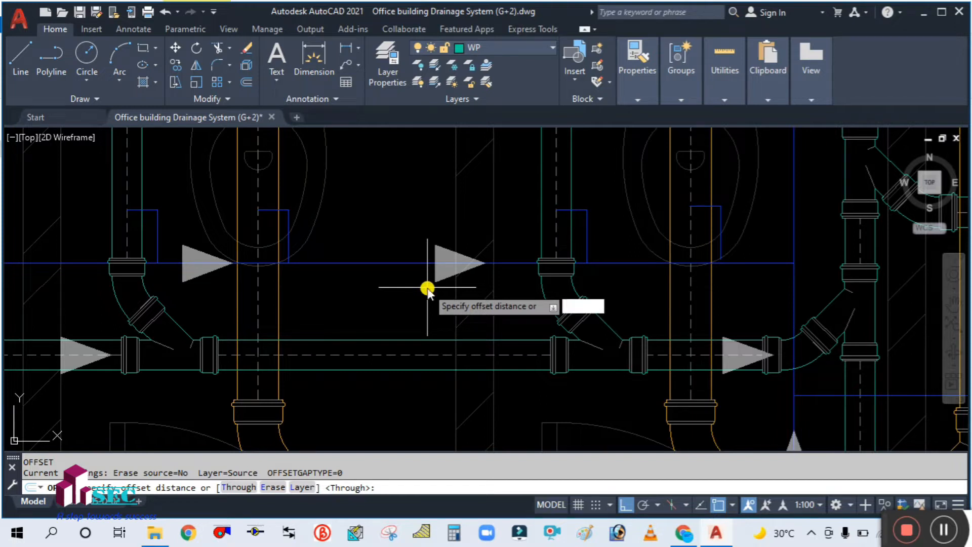
pyautogui.press('Return')
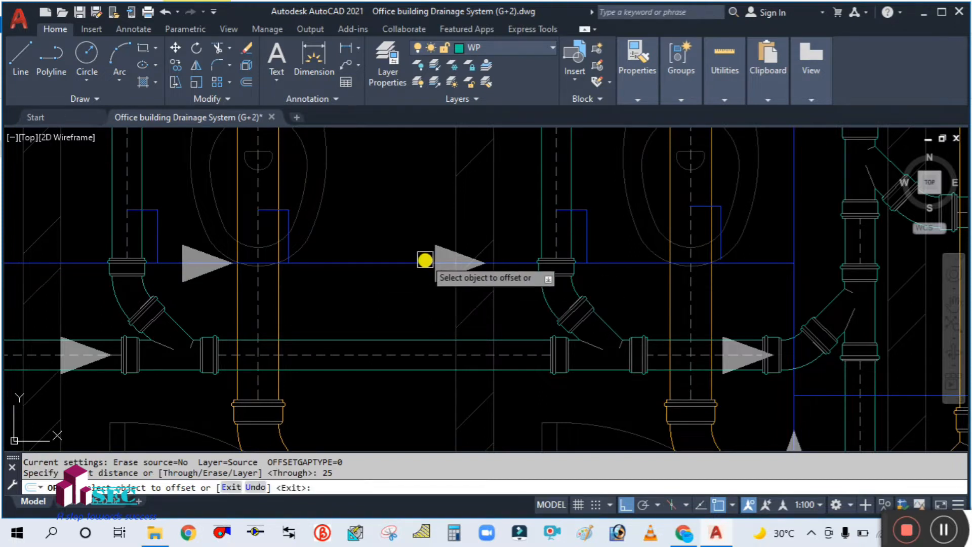
pyautogui.click(375, 261)
pyautogui.click(373, 242)
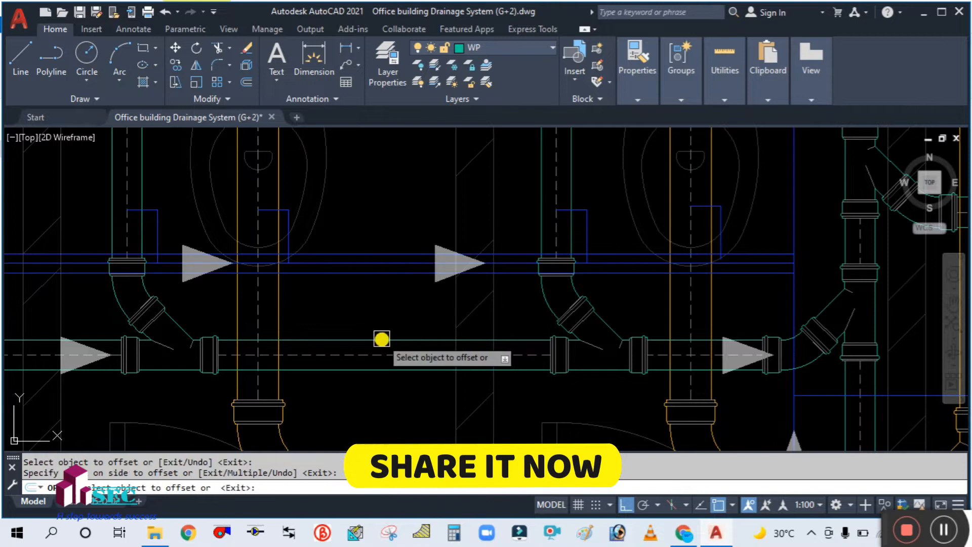
# Offset the vertical vent line by 25 to both sides
pyautogui.scroll(-3, 455, 328)
pyautogui.scroll(3, 556, 302)
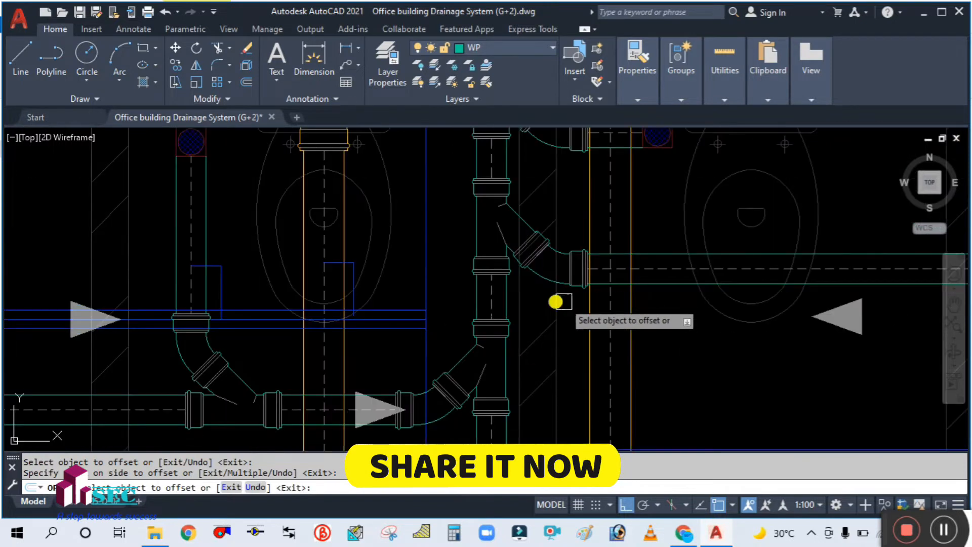
pyautogui.click(427, 271)
pyautogui.click(450, 281)
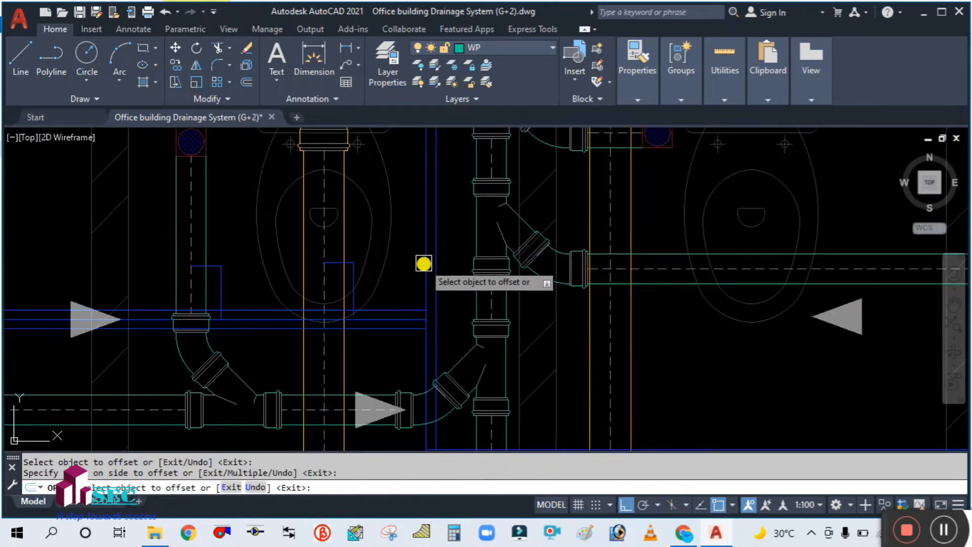
# Offset the pantry-side vent branch by 25 to both sides, covering its horizontal run and the short vertical end
pyautogui.scroll(-3, 384, 262)
pyautogui.scroll(3, 517, 348)
pyautogui.click(533, 313)
pyautogui.click(499, 191)
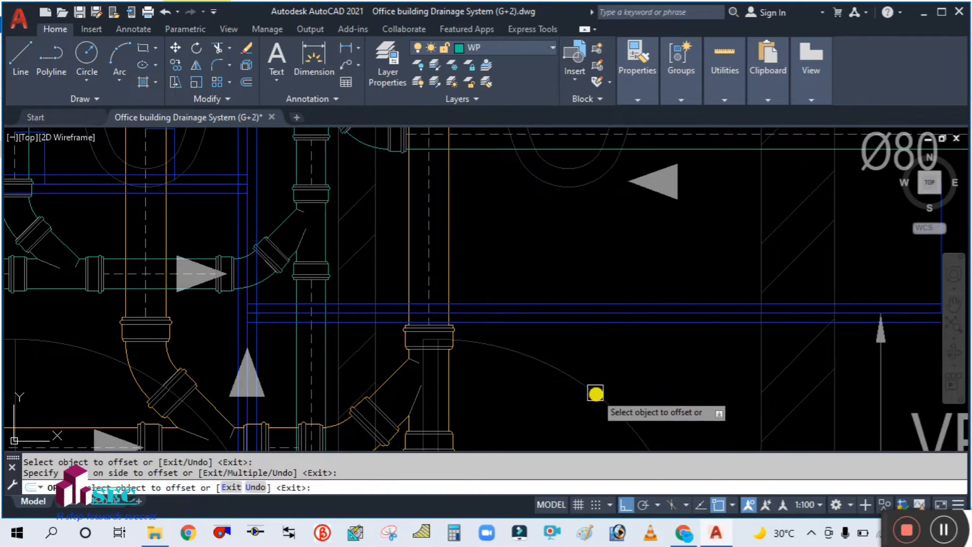
pyautogui.scroll(-3, 657, 354)
pyautogui.scroll(3, 562, 313)
pyautogui.click(410, 253)
pyautogui.click(430, 255)
pyautogui.click(407, 267)
pyautogui.click(506, 271)
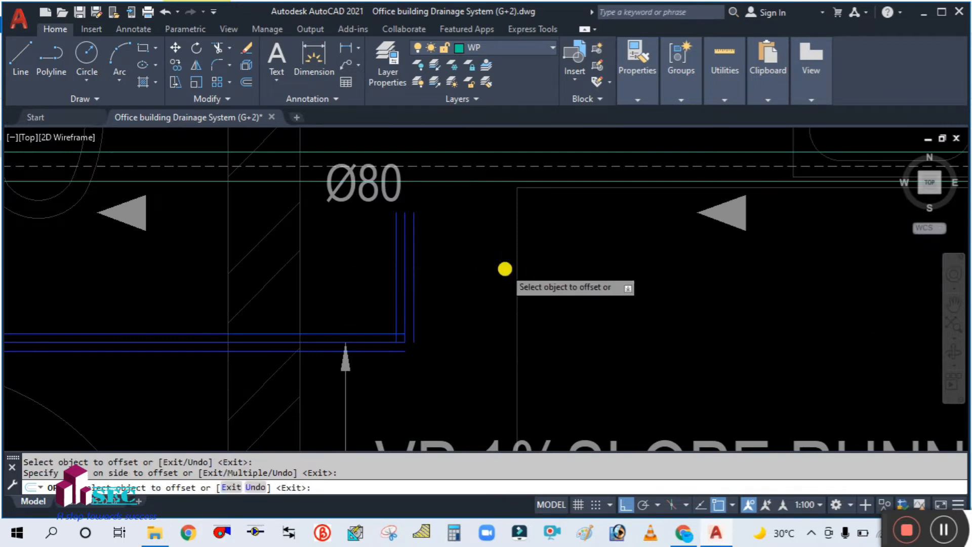
# Offset the vertical segment of the third floor-drain pipe's vent hook by 25 to both sides
pyautogui.scroll(-3, 478, 284)
pyautogui.scroll(1, 689, 355)
pyautogui.scroll(4, 373, 278)
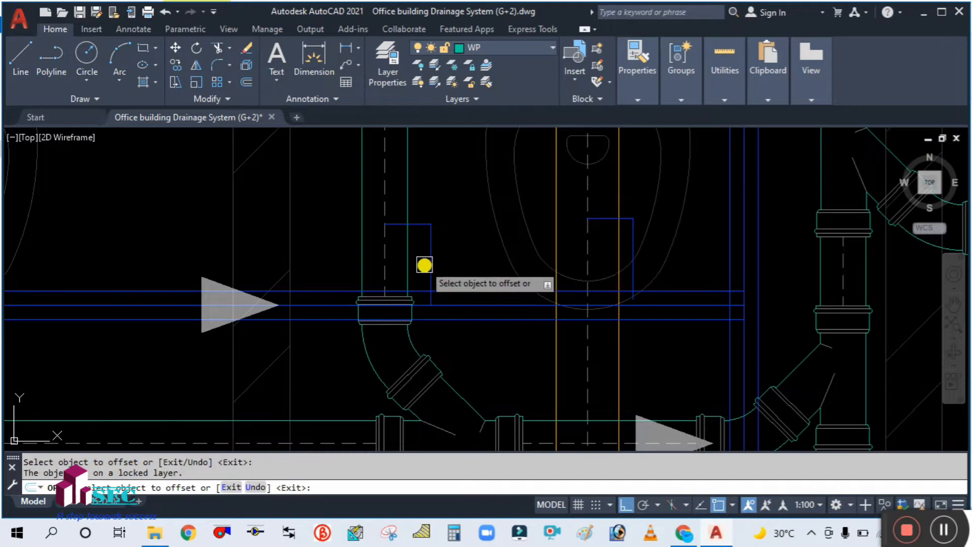
pyautogui.click(429, 252)
pyautogui.click(479, 260)
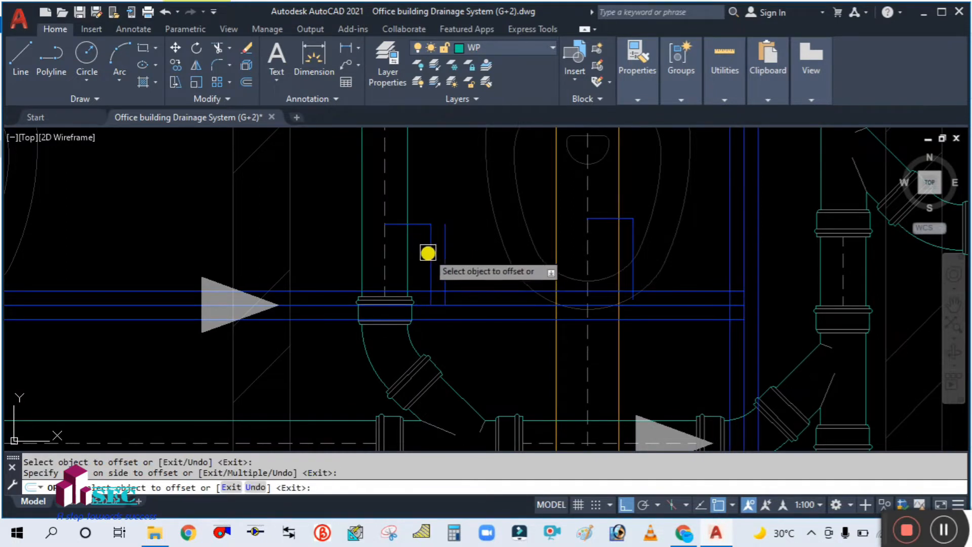
pyautogui.click(429, 254)
pyautogui.click(403, 258)
# Offset the horizontal segment of the same vent hook by 25 above and below
pyautogui.scroll(4, 416, 218)
pyautogui.click(420, 225)
pyautogui.click(446, 164)
pyautogui.click(430, 238)
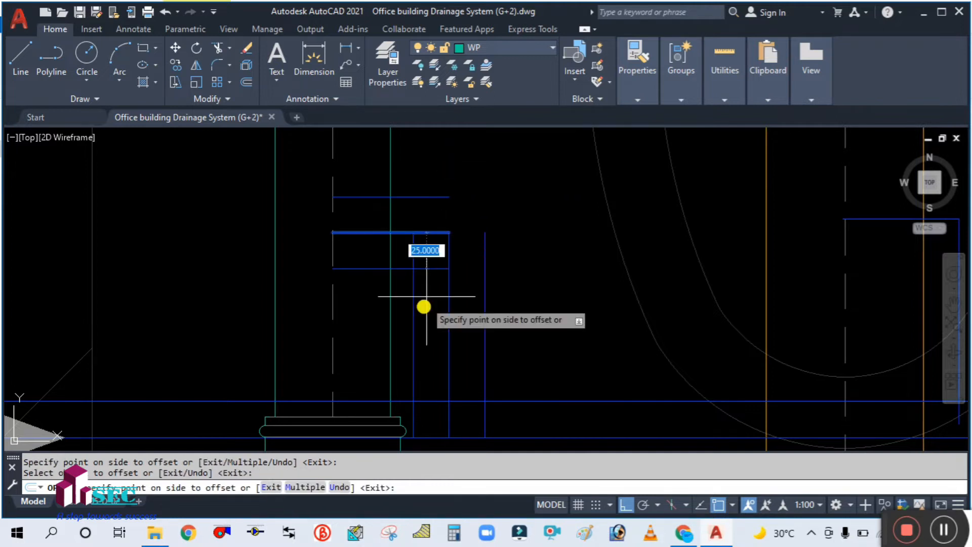
pyautogui.click(423, 303)
# Offset both segments of the third toilet's vent hook by 25 to each side
pyautogui.scroll(-3, 393, 219)
pyautogui.click(622, 234)
pyautogui.scroll(4, 622, 234)
pyautogui.click(568, 223)
pyautogui.click(668, 251)
pyautogui.scroll(-3, 510, 227)
pyautogui.scroll(3, 497, 202)
pyautogui.click(494, 192)
pyautogui.click(477, 145)
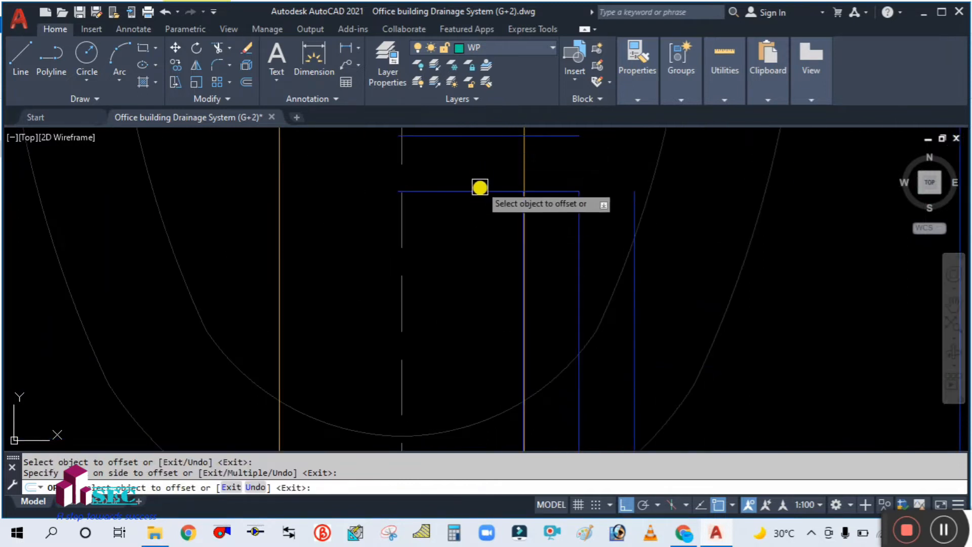
pyautogui.scroll(-5, 456, 259)
pyautogui.press('Escape')
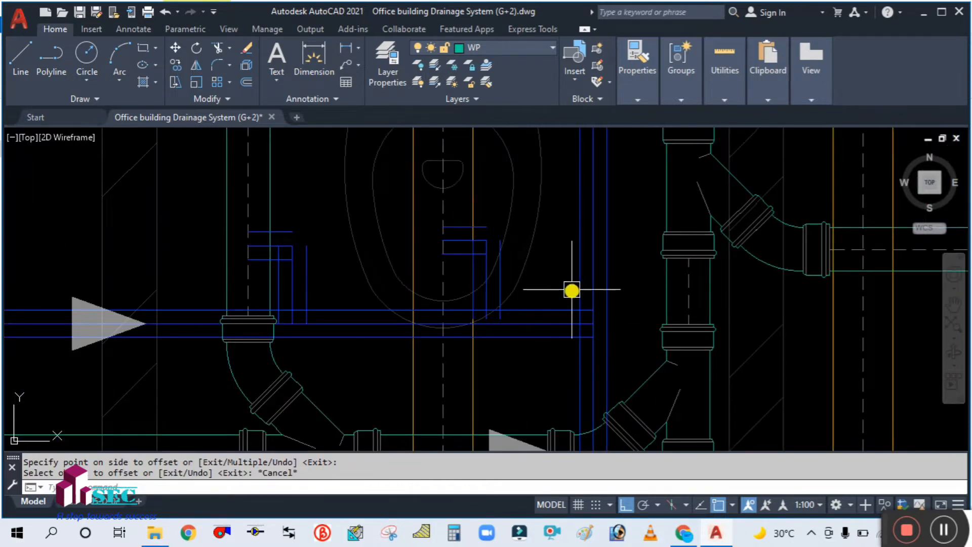
# Move the three vertical lines of the third toilet's vent hook about 67 units horizontally towards the vertical vent
pyautogui.write('M')
pyautogui.press('Return')
pyautogui.scroll(3, 513, 299)
pyautogui.scroll(5, 414, 320)
pyautogui.click(307, 305)
pyautogui.scroll(-5, 307, 305)
pyautogui.click(588, 238)
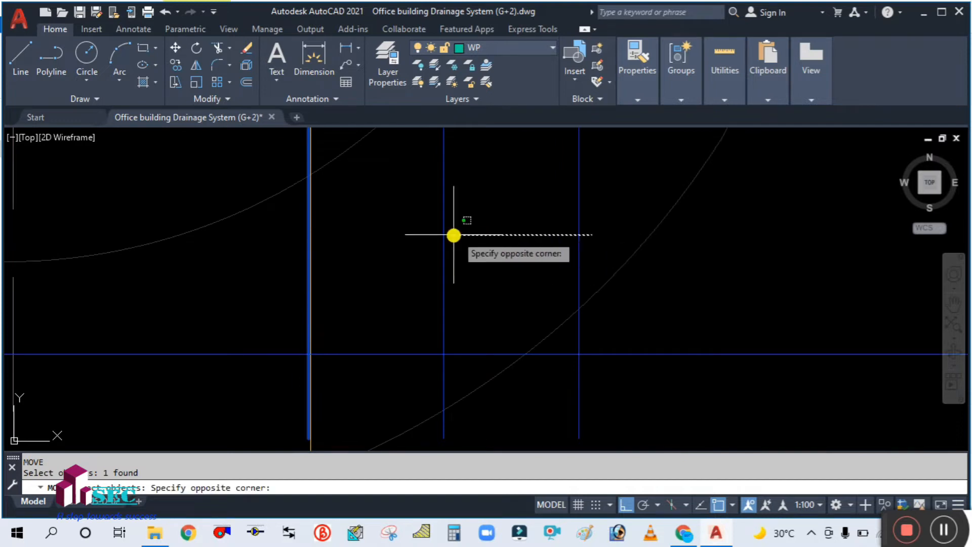
pyautogui.click(389, 231)
pyautogui.scroll(-5, 358, 245)
pyautogui.press('Return')
pyautogui.click(201, 302)
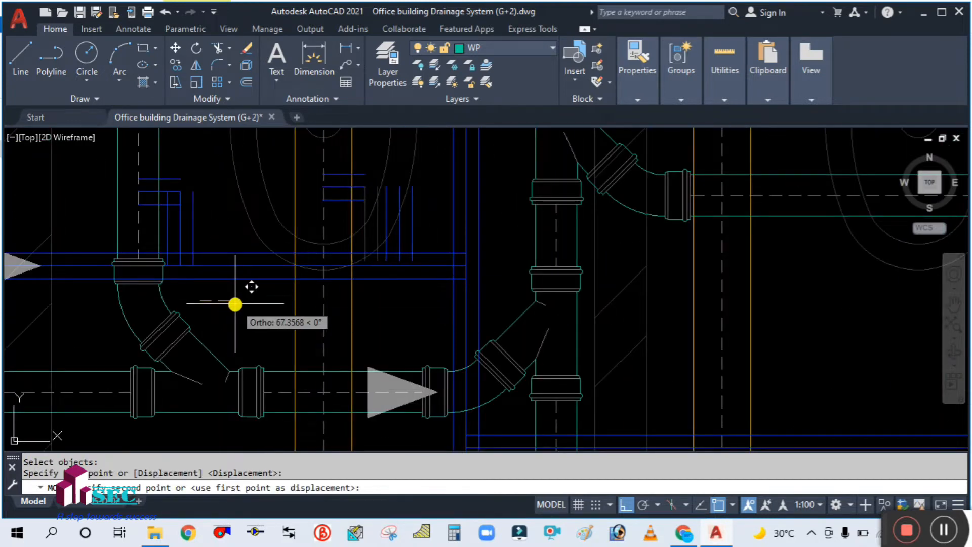
pyautogui.click(236, 304)
# Fillet the lowest horizontal line with the nearest vertical line of the third toilet's vent hook, using radius 0
pyautogui.scroll(4, 406, 177)
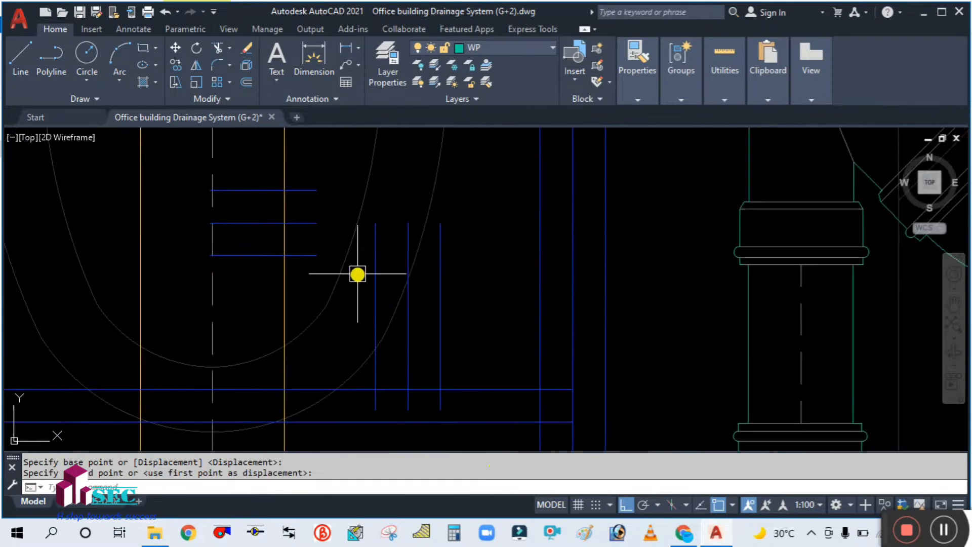
pyautogui.write('f')
pyautogui.press('Return')
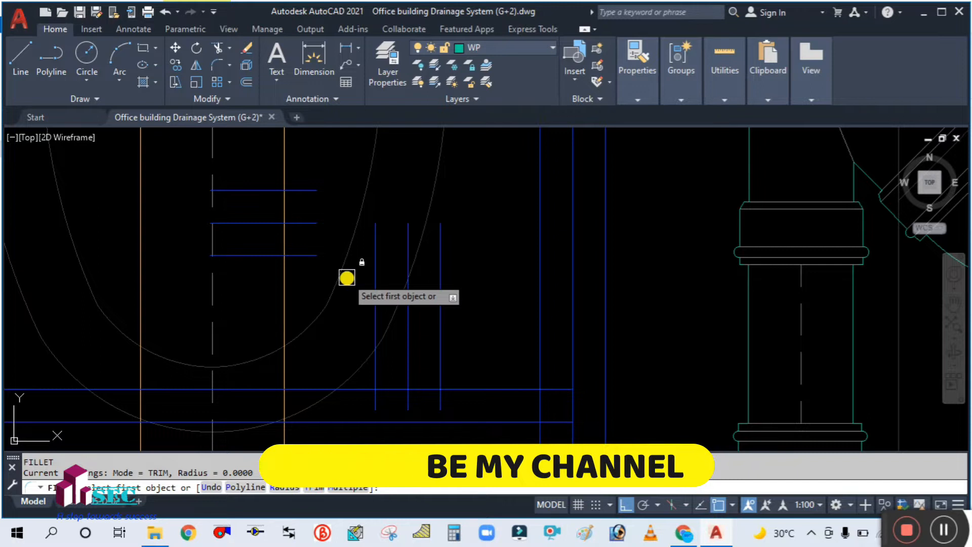
pyautogui.write('r')
pyautogui.press('Return')
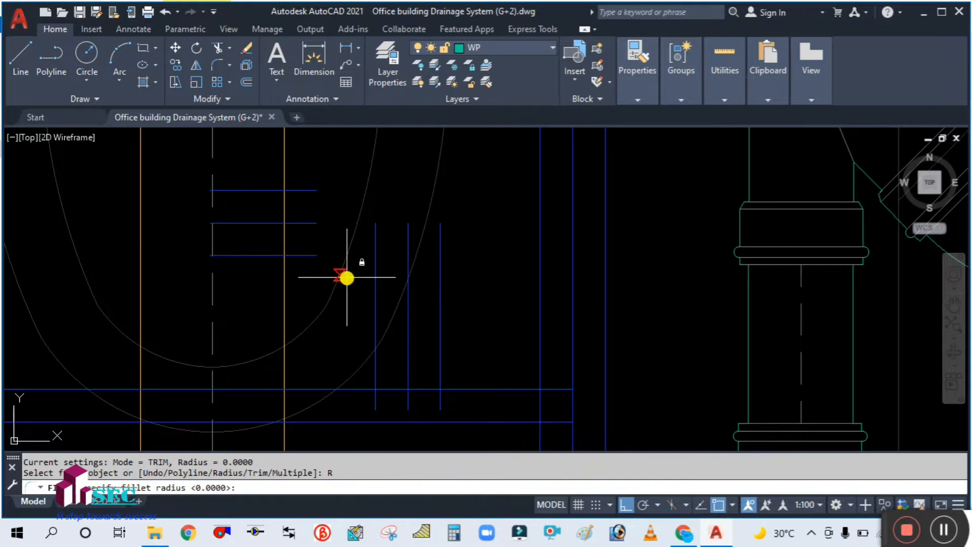
pyautogui.press('Return')
pyautogui.click(312, 256)
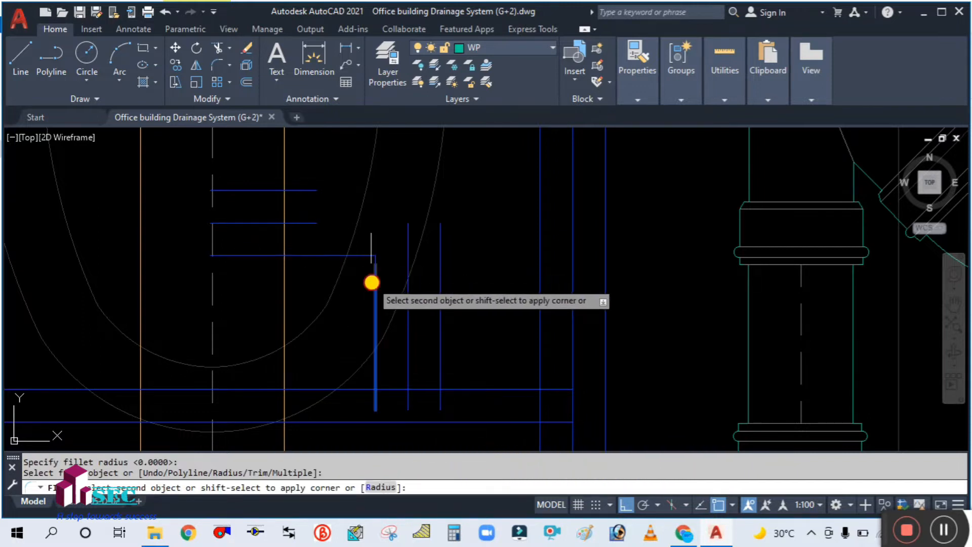
pyautogui.click(372, 282)
# Fillet the middle and upper horizontal lines of the third toilet's vent hook with their matching vertical lines, using radius 0
pyautogui.click(308, 223)
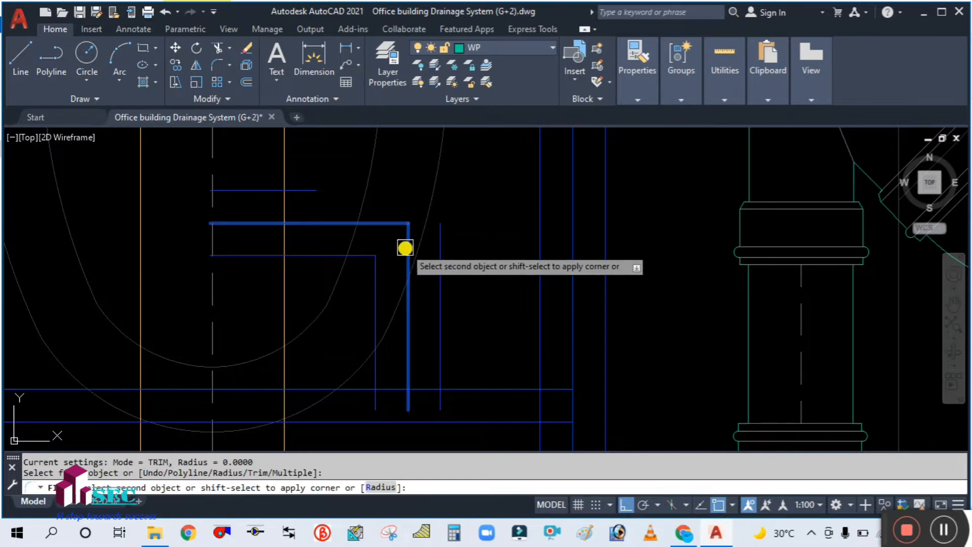
pyautogui.click(407, 244)
pyautogui.press('Return')
pyautogui.click(306, 190)
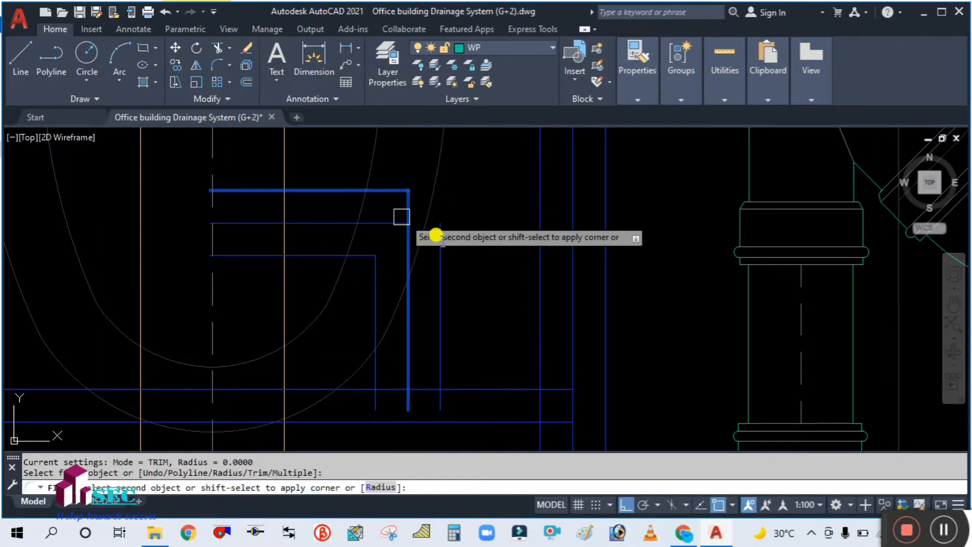
pyautogui.click(442, 253)
pyautogui.press('Return')
pyautogui.press('Escape')
# Move the three vertical lines of the third green waste branch's vent hook horizontally towards the toilet, clear of the horizontal lines
pyautogui.scroll(-5, 494, 231)
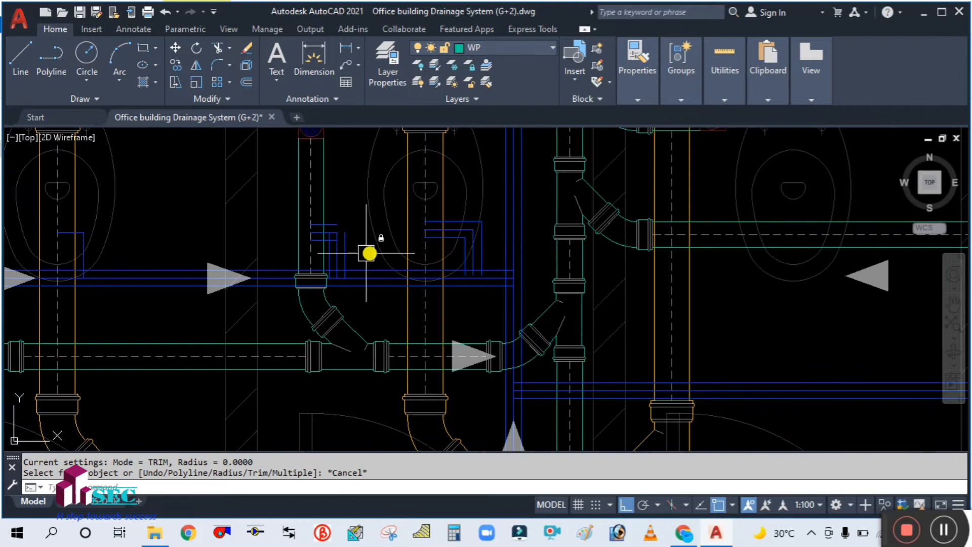
pyautogui.scroll(5, 365, 273)
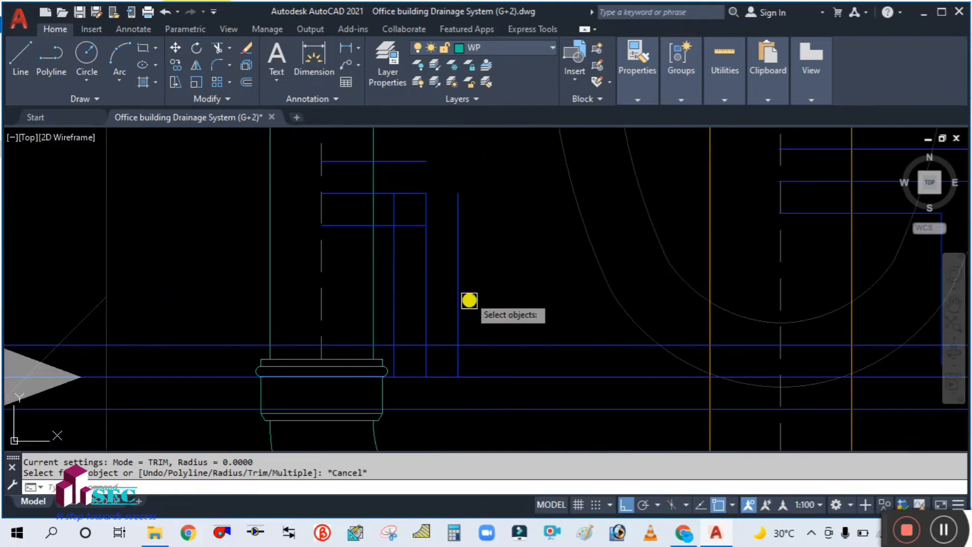
pyautogui.write('M')
pyautogui.press('Return')
pyautogui.click(469, 300)
pyautogui.click(390, 271)
pyautogui.press('Return')
pyautogui.click(503, 282)
pyautogui.press('Escape')
# Move the vertical line of the second toilet's vent hook about 68 units horizontally away from the toilet
pyautogui.scroll(-3, 514, 266)
pyautogui.moveTo(269, 267); pyautogui.dragTo(396, 290, button='middle')
pyautogui.moveTo(273, 289); pyautogui.dragTo(387, 288, button='middle')
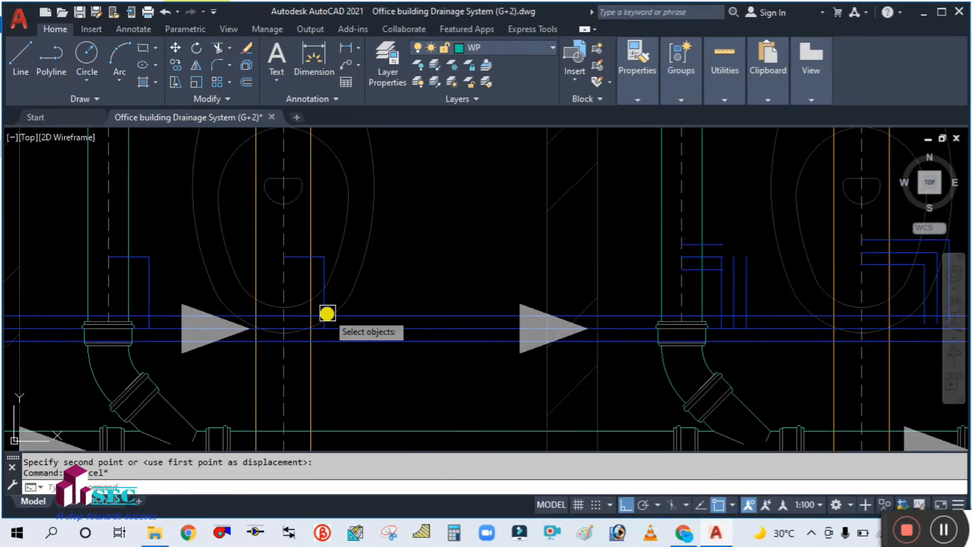
pyautogui.scroll(4, 327, 314)
pyautogui.write('M')
pyautogui.press('Return')
pyautogui.press('Return')
pyautogui.click(339, 259)
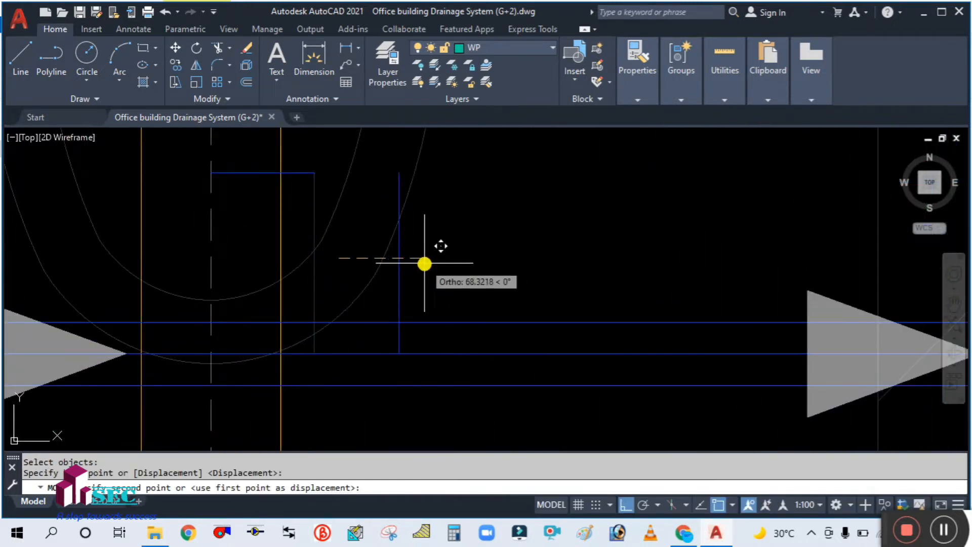
pyautogui.press('Escape')
# Move the vertical line of the second green waste branch's vent hook about 45 units horizontally towards the second toilet
pyautogui.scroll(-4, 442, 268)
pyautogui.scroll(4, 295, 274)
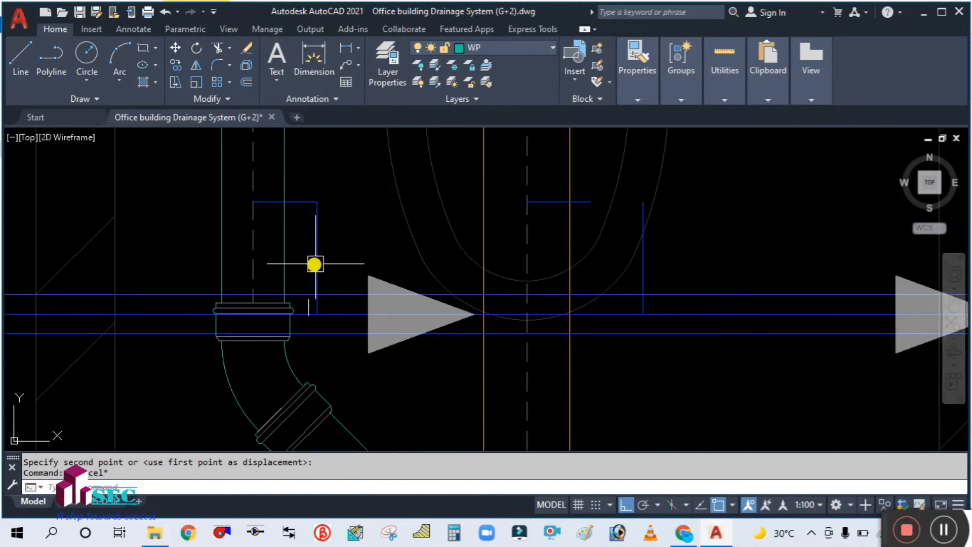
pyautogui.write('M')
pyautogui.press('Return')
pyautogui.click(317, 260)
pyautogui.press('Return')
pyautogui.click(335, 244)
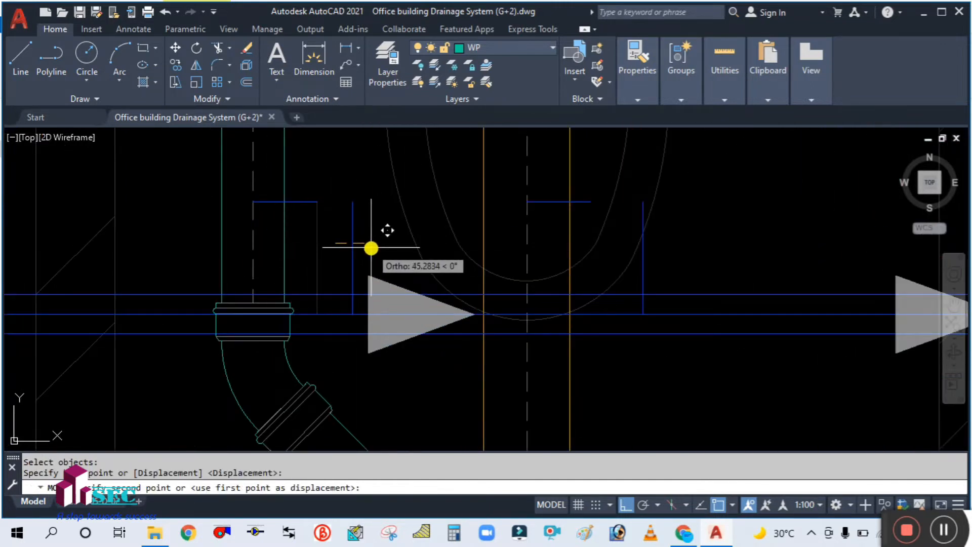
pyautogui.click(371, 248)
# Move the vertical line of the first toilet's vent hook horizontally away from the end of its horizontal line
pyautogui.scroll(-4, 369, 249)
pyautogui.scroll(5, 91, 254)
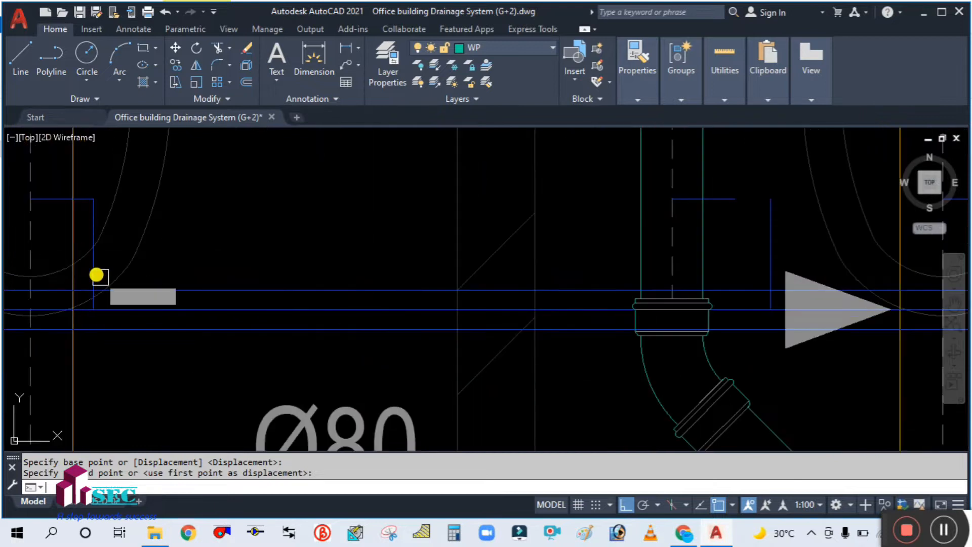
pyautogui.press('Return')
pyautogui.click(94, 271)
pyautogui.press('Return')
pyautogui.click(117, 241)
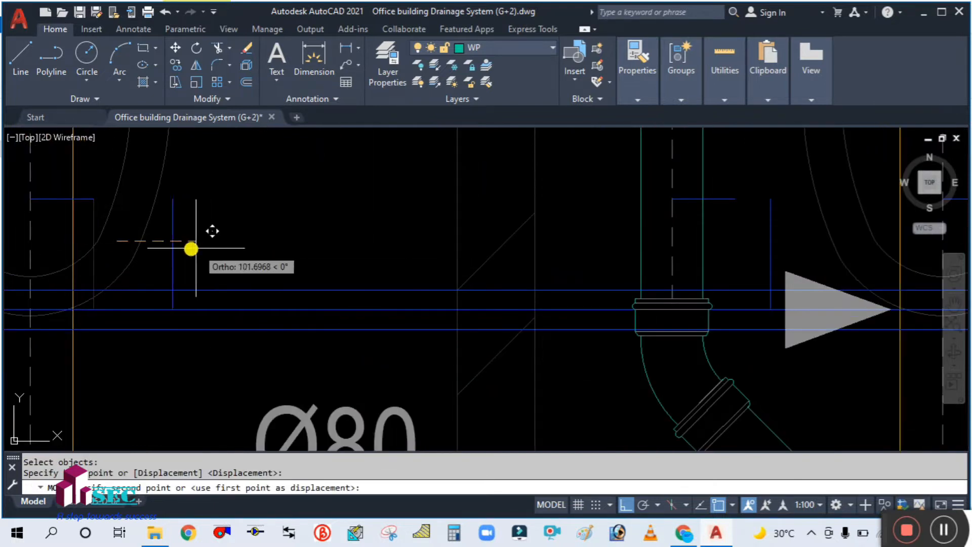
pyautogui.press('Escape')
# Offset the vertical and horizontal lines of the first toilet's vent hook by 25 to each side
pyautogui.write('O')
pyautogui.press('Return')
pyautogui.press('Return')
pyautogui.click(140, 273)
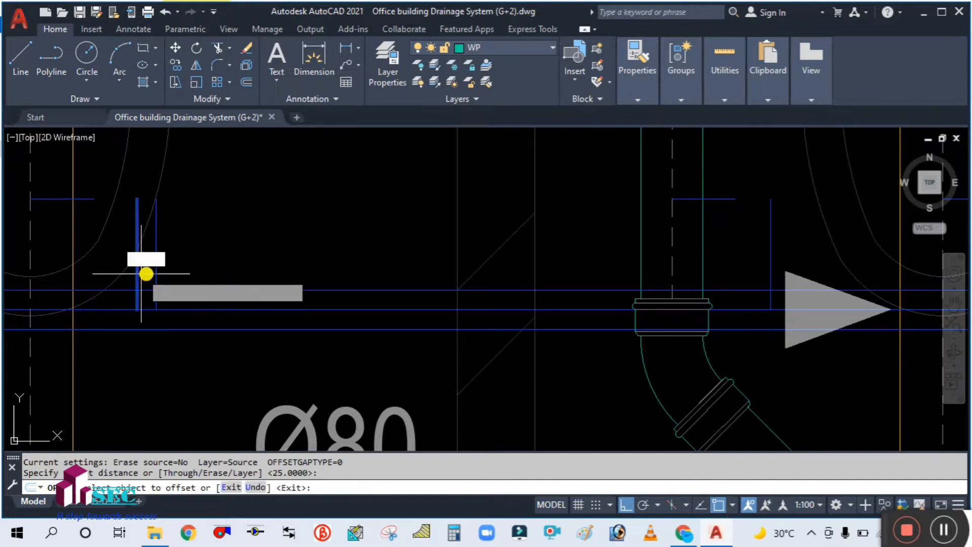
pyautogui.click(145, 274)
pyautogui.click(136, 228)
pyautogui.click(79, 255)
pyautogui.scroll(-3, 121, 266)
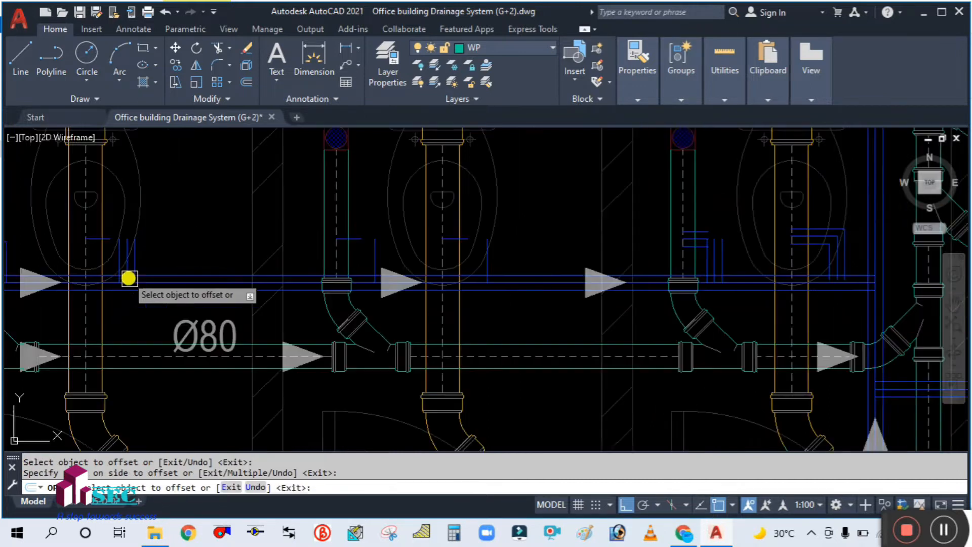
pyautogui.scroll(5, 137, 250)
pyautogui.click(87, 254)
pyautogui.click(97, 170)
# Offset both segments of the first green waste branch's vent hook by 25 to each side
pyautogui.scroll(-3, 363, 251)
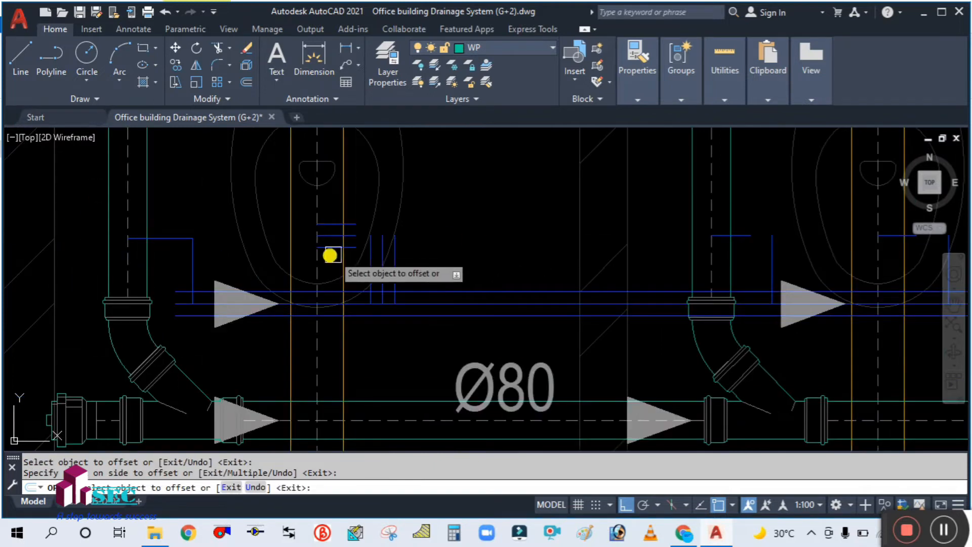
pyautogui.scroll(4, 196, 248)
pyautogui.click(177, 267)
pyautogui.click(263, 282)
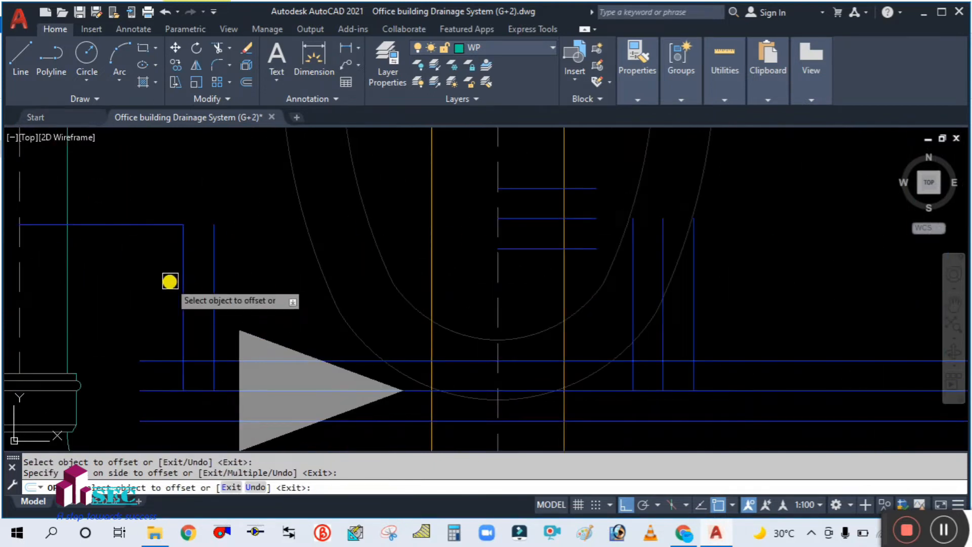
pyautogui.click(182, 280)
pyautogui.click(100, 274)
pyautogui.click(122, 224)
pyautogui.click(141, 155)
pyautogui.click(135, 222)
pyautogui.click(115, 320)
pyautogui.scroll(-3, 123, 305)
pyautogui.press('Escape')
# Offset the vertical and horizontal lines of the second green waste branch's vent hook by 25 to each side
pyautogui.scroll(4, 478, 285)
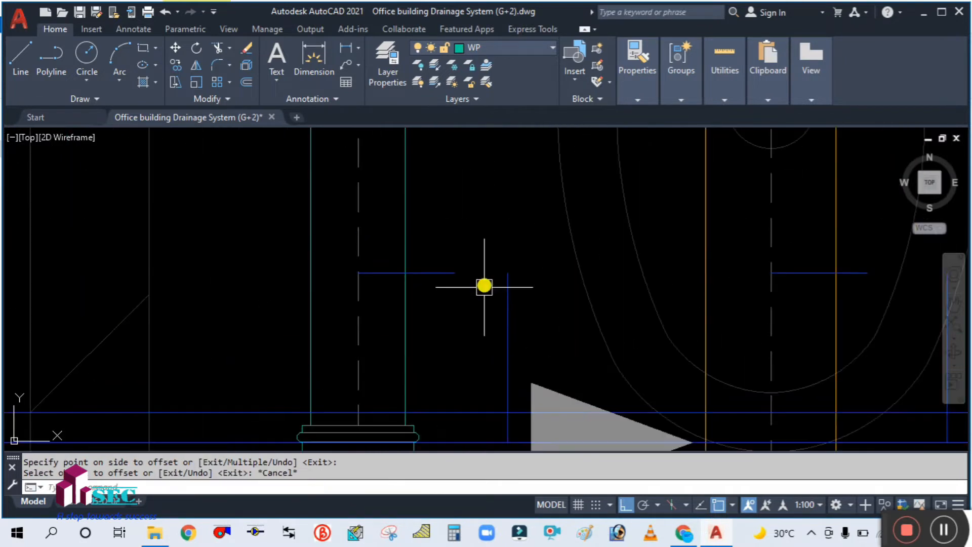
pyautogui.press('Return')
pyautogui.press('Return')
pyautogui.click(508, 339)
pyautogui.click(414, 330)
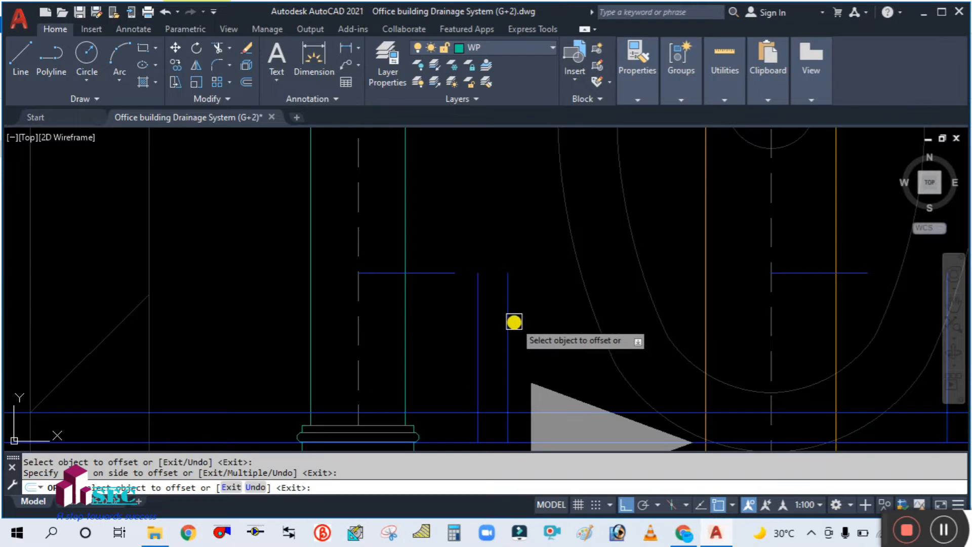
pyautogui.click(509, 314)
pyautogui.click(542, 310)
pyautogui.click(452, 273)
pyautogui.click(445, 223)
pyautogui.click(443, 278)
pyautogui.click(432, 369)
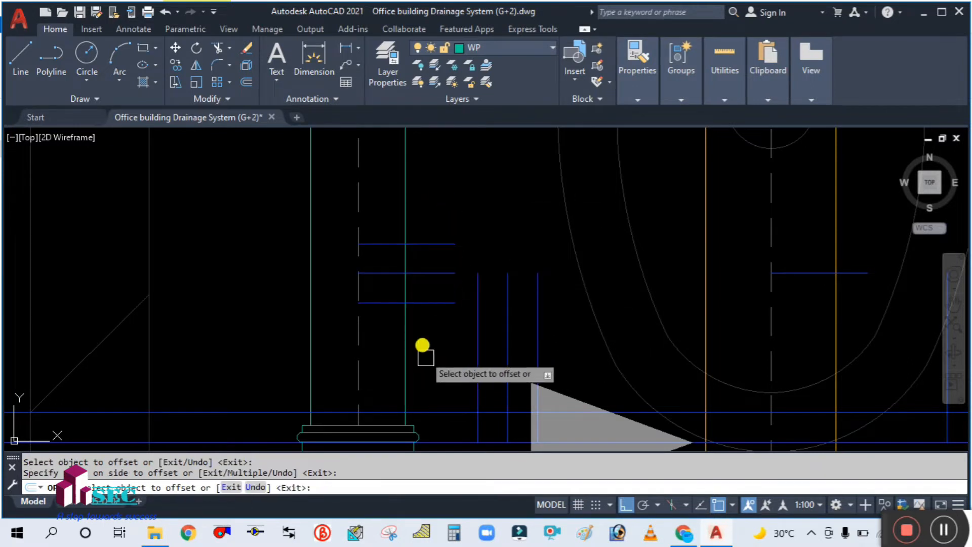
# Offset the vertical and horizontal lines of the second toilet's vent hook by 25 to each side
pyautogui.scroll(-4, 418, 335)
pyautogui.scroll(4, 642, 346)
pyautogui.click(586, 340)
pyautogui.click(576, 344)
pyautogui.click(587, 343)
pyautogui.click(636, 338)
pyautogui.click(503, 245)
pyautogui.click(504, 205)
pyautogui.press('Escape')
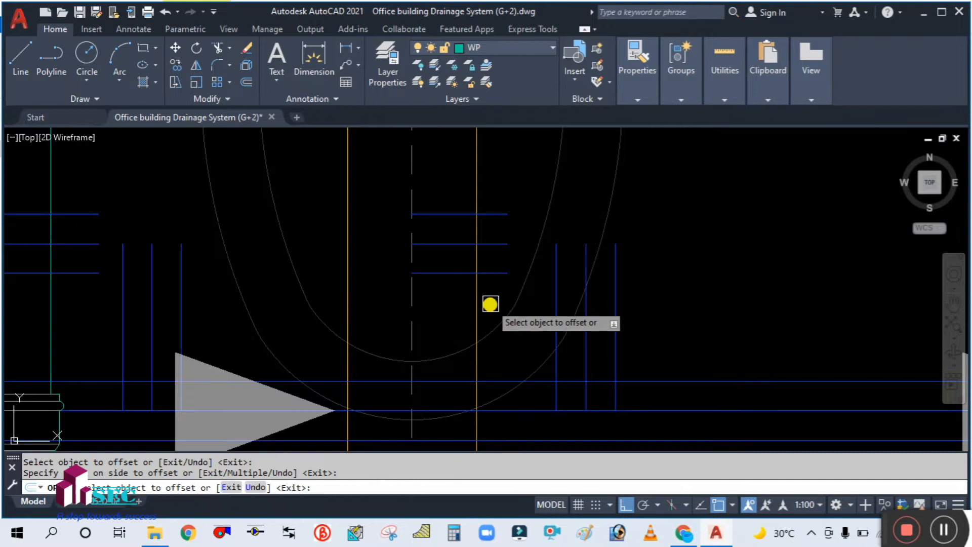
# Move the three vertical lines of the second toilet's vent hook horizontally closer to the ends of its horizontal lines
pyautogui.scroll(-4, 538, 310)
pyautogui.scroll(5, 545, 296)
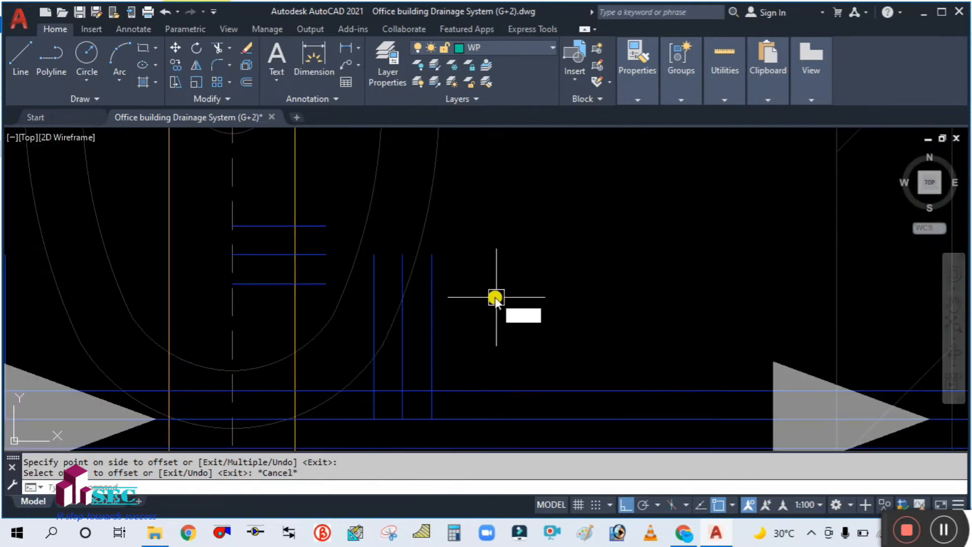
pyautogui.write('m')
pyautogui.press('Return')
pyautogui.click(445, 367)
pyautogui.click(377, 373)
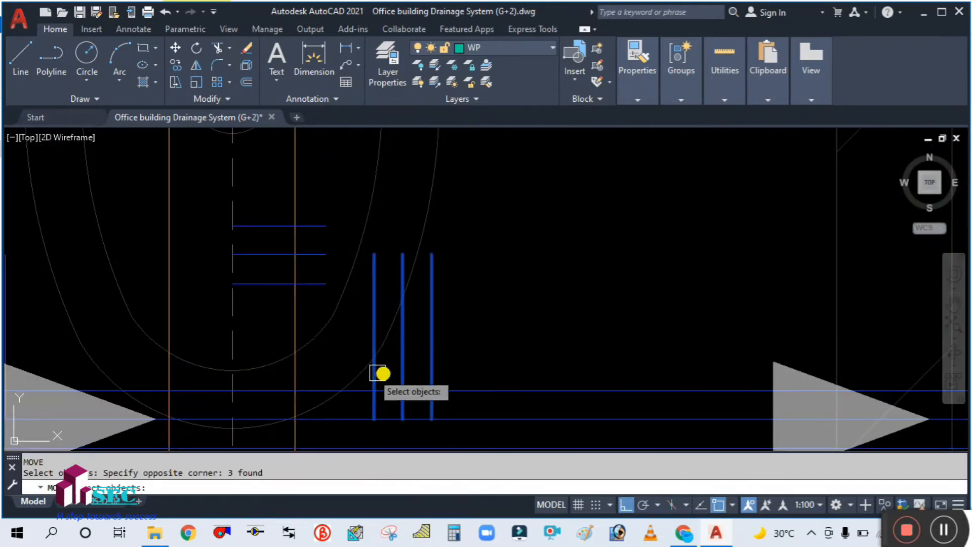
pyautogui.press('Return')
pyautogui.click(659, 249)
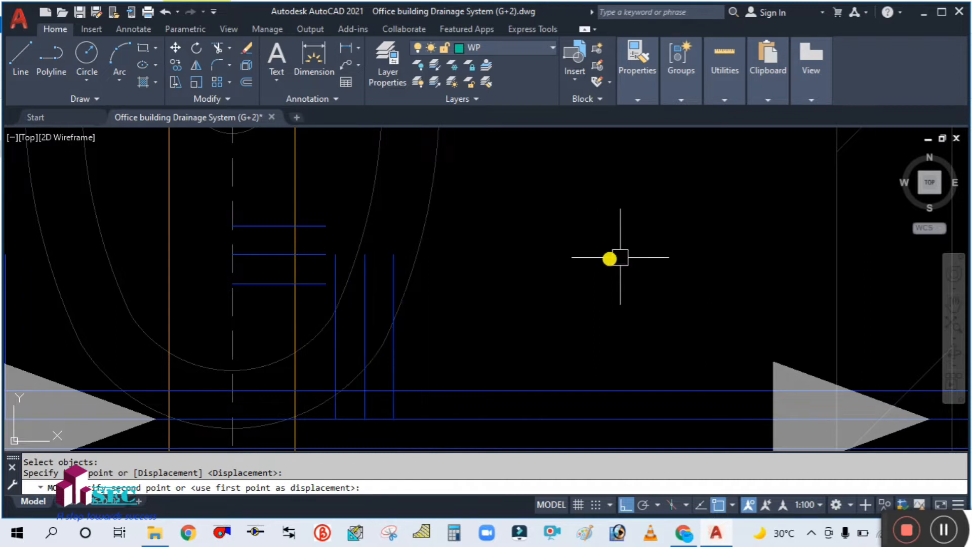
# Move the three vertical lines of the second green waste branch's vent hook horizontally to the ends of its horizontal lines
pyautogui.scroll(-5, 610, 259)
pyautogui.scroll(5, 380, 284)
pyautogui.click(372, 282)
pyautogui.write('e')
pyautogui.press('Return')
pyautogui.click(367, 278)
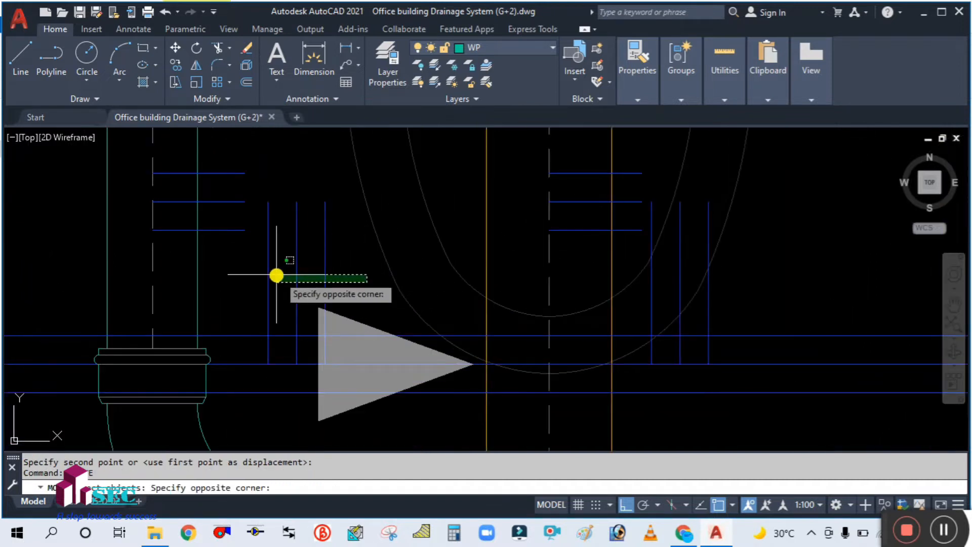
pyautogui.click(258, 266)
pyautogui.press('Return')
pyautogui.click(305, 176)
pyautogui.click(282, 176)
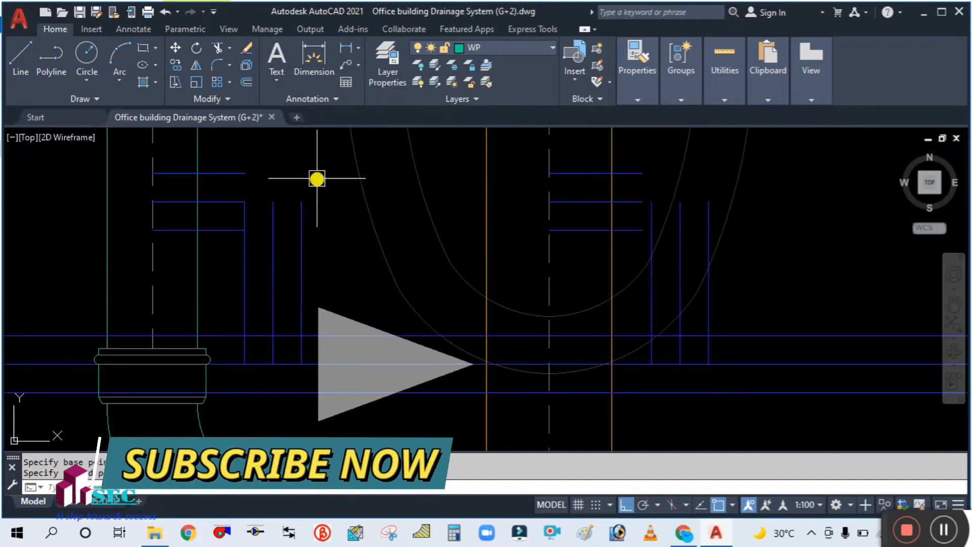
# Move the three vertical lines of the first toilet's vent hook horizontally closer to the ends of its horizontal lines
pyautogui.scroll(-5, 317, 178)
pyautogui.scroll(2, 396, 281)
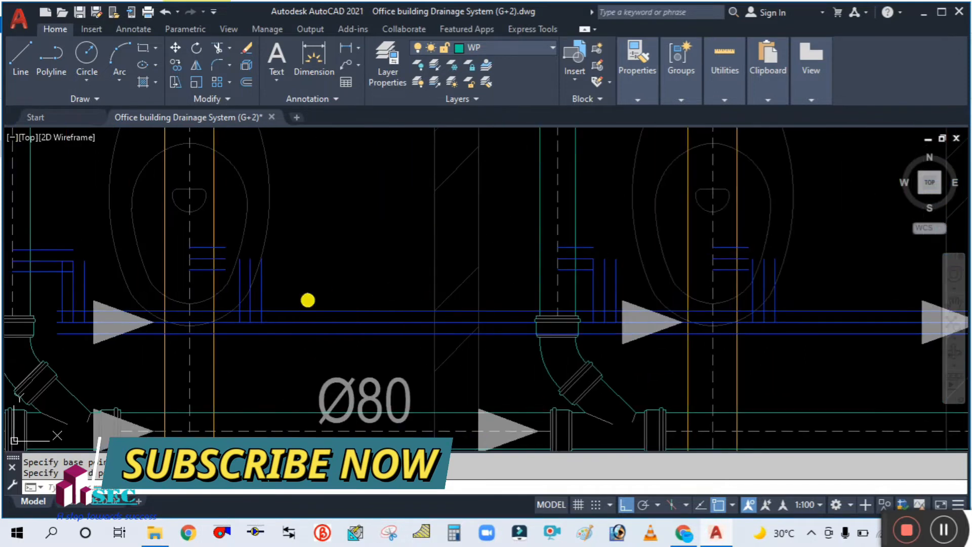
pyautogui.scroll(-1, 308, 300)
pyautogui.scroll(6, 361, 312)
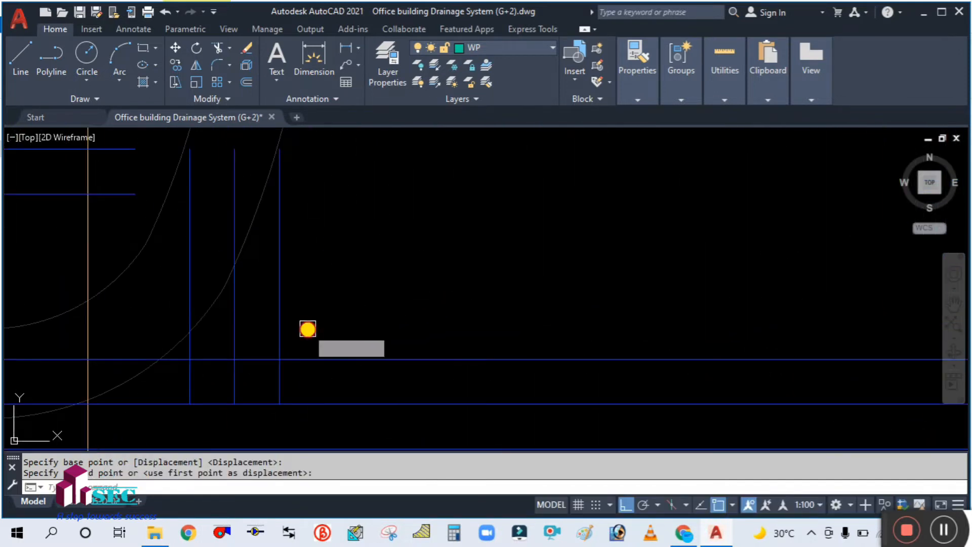
pyautogui.click(308, 329)
pyautogui.click(165, 273)
pyautogui.scroll(-4, 417, 289)
pyautogui.press('Return')
pyautogui.click(441, 272)
pyautogui.click(425, 268)
# Offset the short horizontal line at the lower end of the main vertical vent by 25 above and below
pyautogui.scroll(-3, 267, 271)
pyautogui.scroll(3, 268, 270)
pyautogui.scroll(-8, 268, 269)
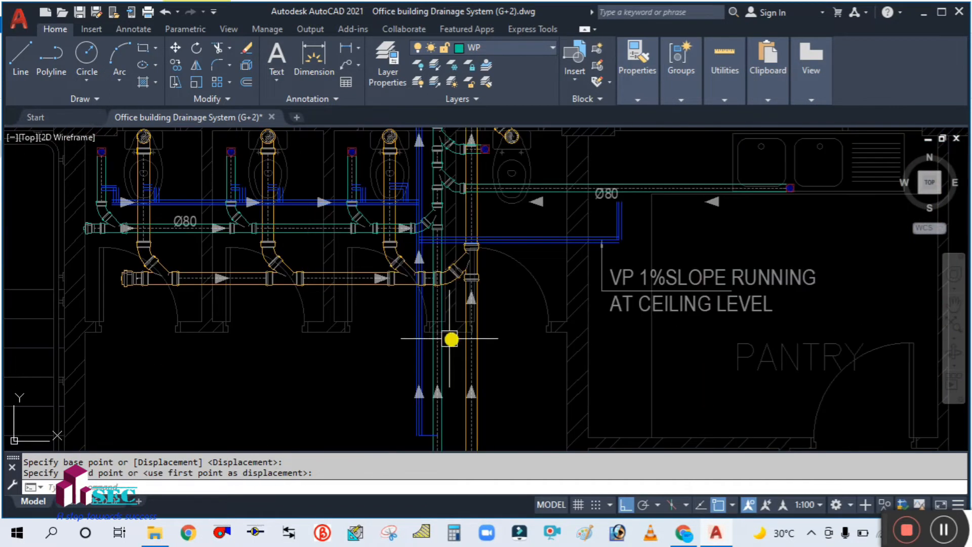
pyautogui.scroll(6, 452, 311)
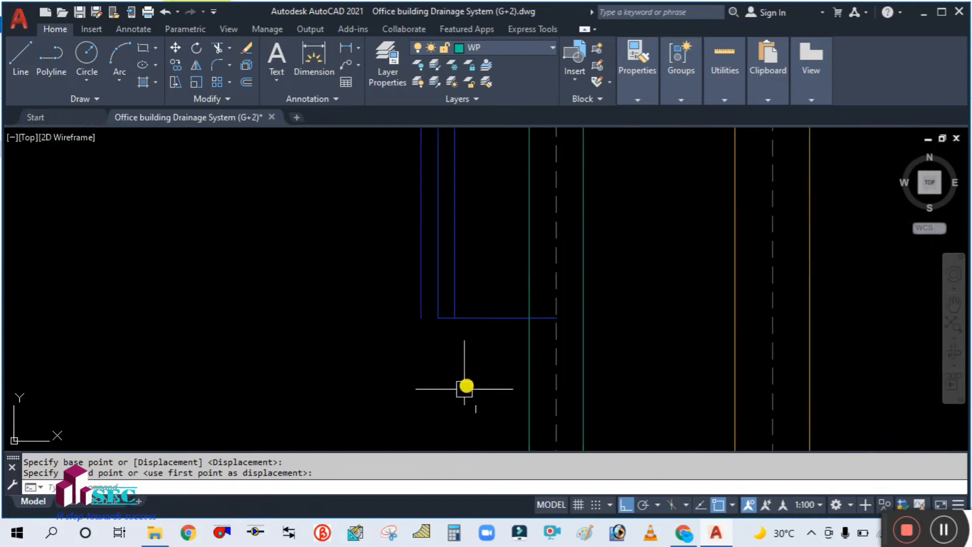
pyautogui.press('Escape')
pyautogui.write('o')
pyautogui.press('Return')
pyautogui.press('Return')
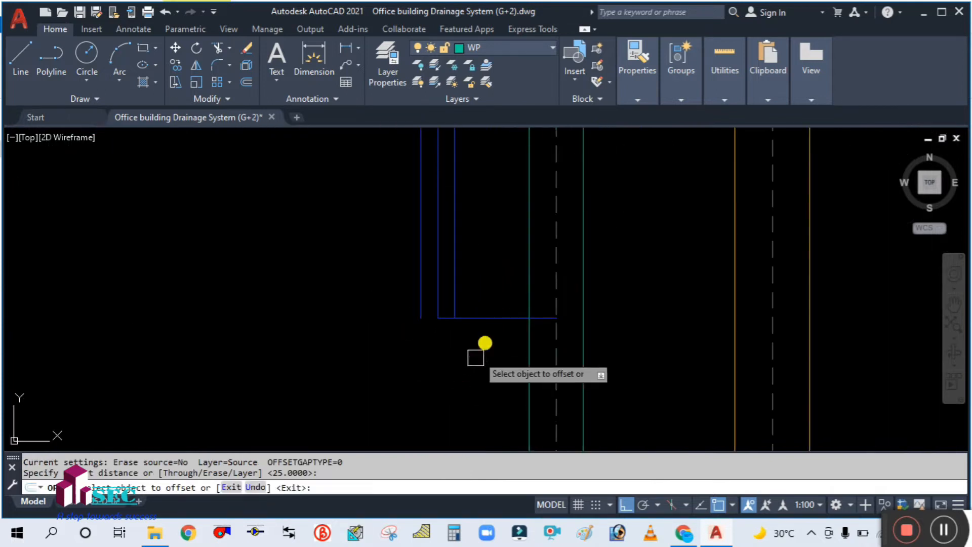
pyautogui.click(493, 317)
pyautogui.click(494, 253)
pyautogui.press('Escape')
pyautogui.scroll(-4, 399, 354)
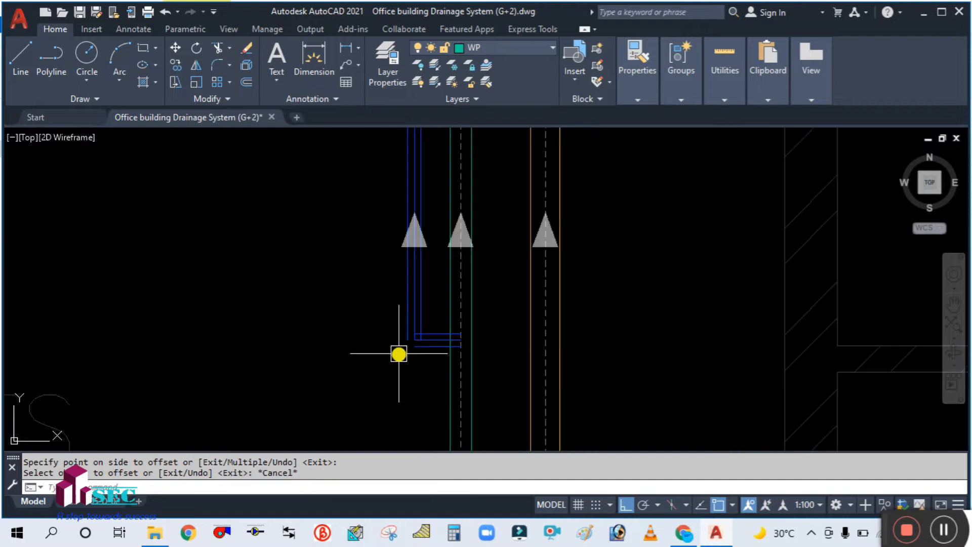
# Examine the double-line vent pipes along the toilets and the main vertical vent
pyautogui.scroll(-6, 360, 349)
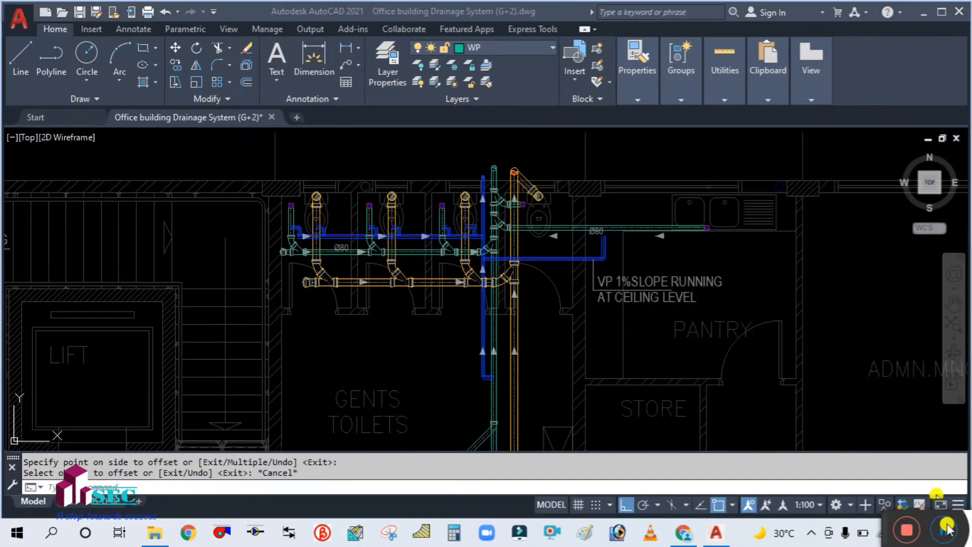
pyautogui.scroll(5, 427, 375)
pyautogui.scroll(-6, 481, 347)
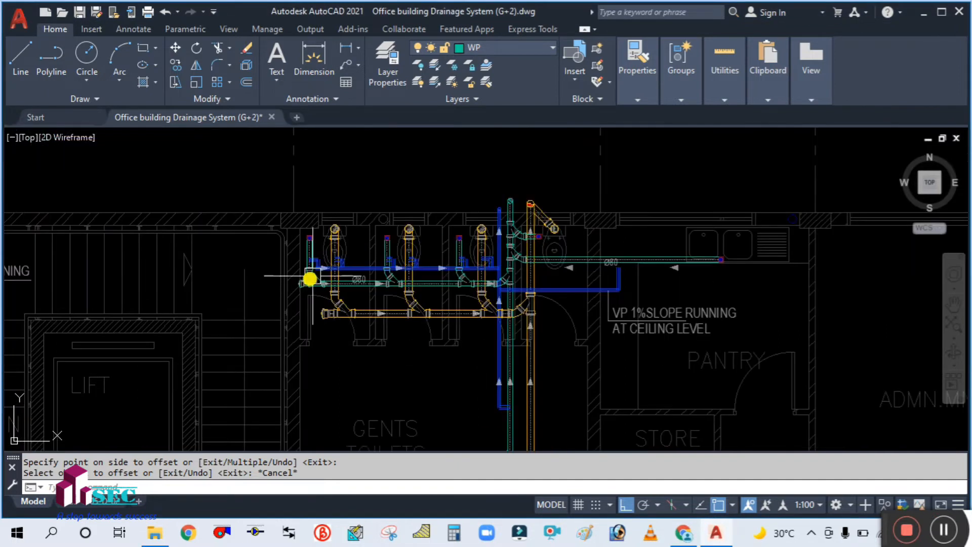
pyautogui.scroll(7, 310, 278)
pyautogui.scroll(-4, 458, 304)
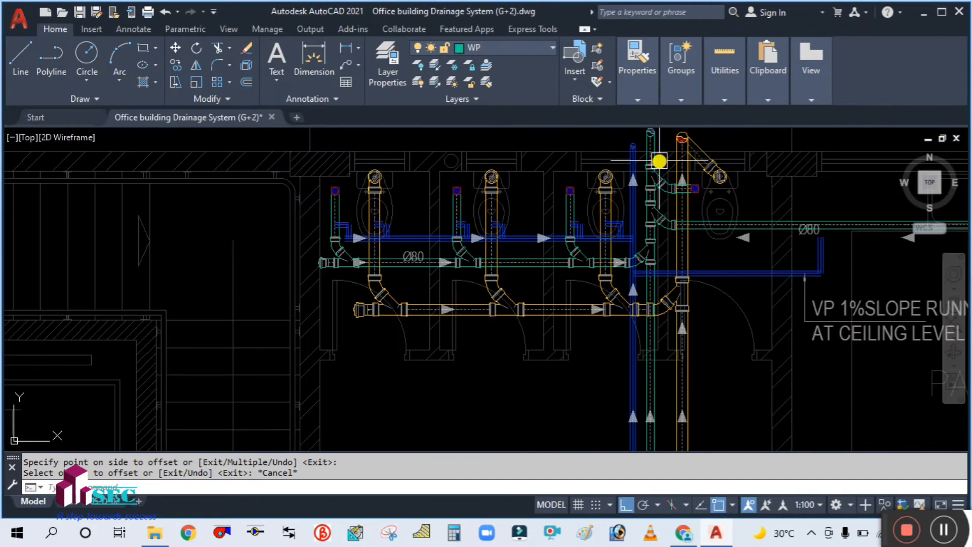
pyautogui.scroll(4, 631, 252)
pyautogui.scroll(-4, 603, 251)
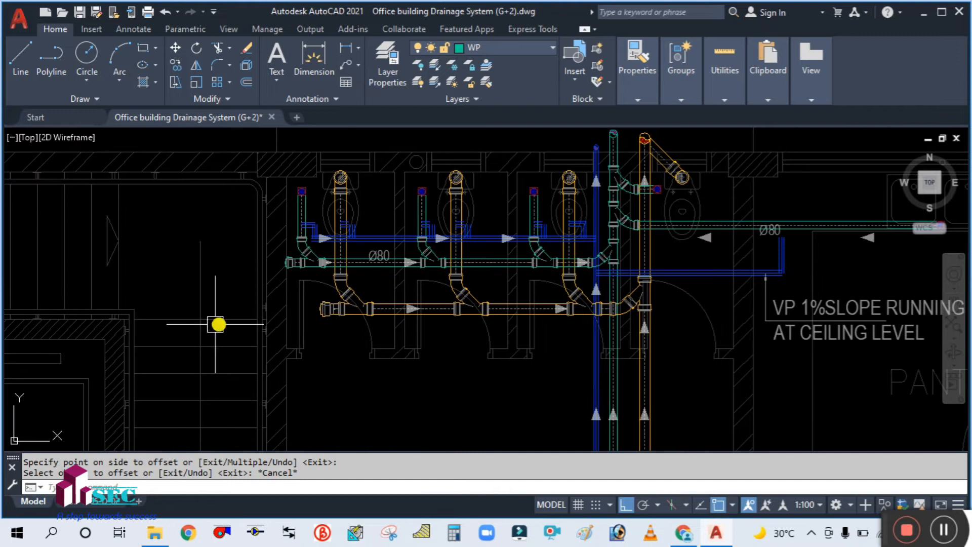
# Copy a tee fitting from the finished vent run onto the first toilet's vent branch
pyautogui.scroll(-5, 393, 312)
pyautogui.scroll(6, 211, 318)
pyautogui.scroll(6, 207, 208)
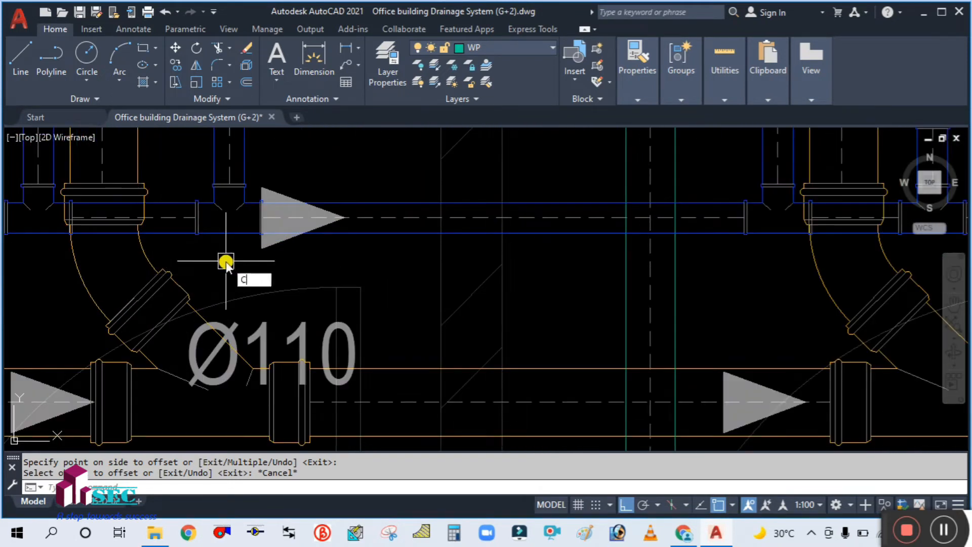
pyautogui.press('Return')
pyautogui.press('Return')
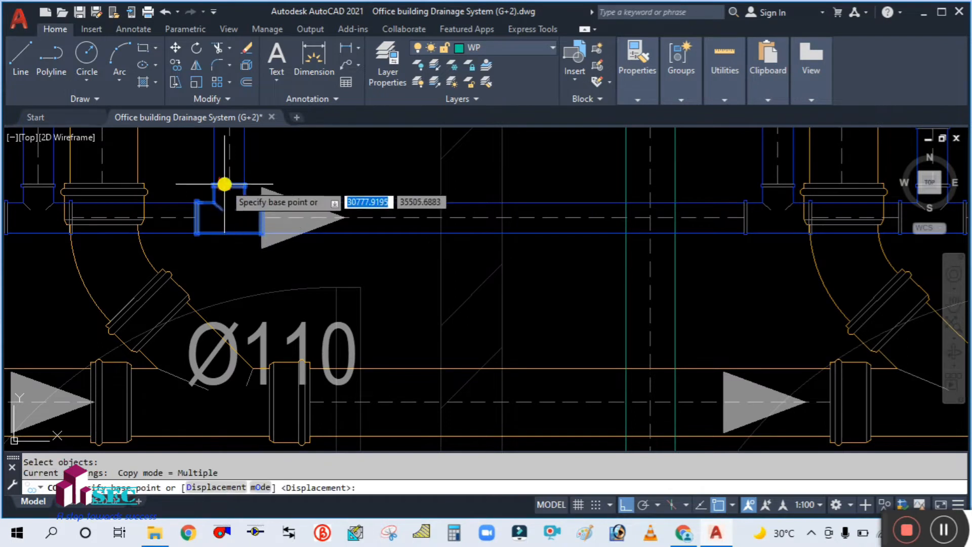
pyautogui.click(231, 182)
pyautogui.scroll(-8, 232, 180)
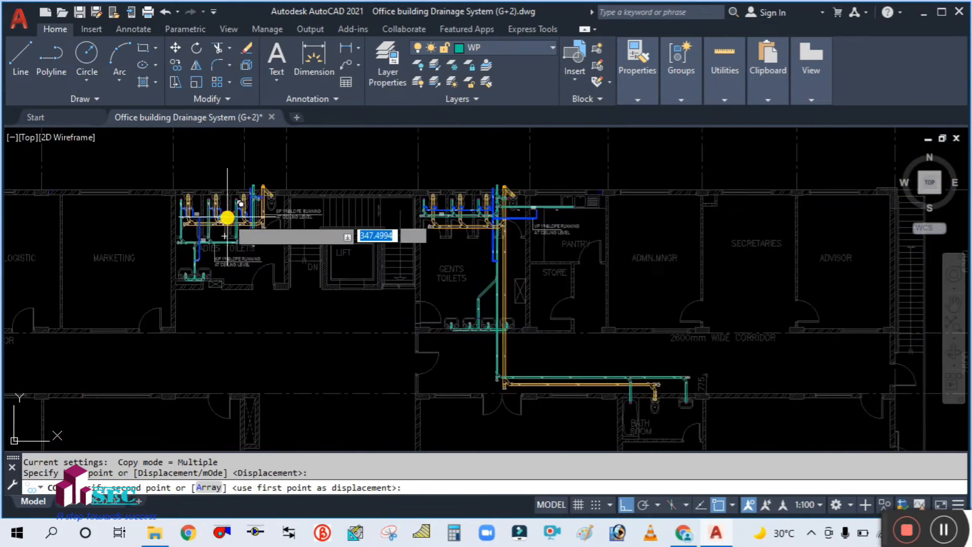
pyautogui.scroll(5, 340, 204)
pyautogui.scroll(-2, 363, 200)
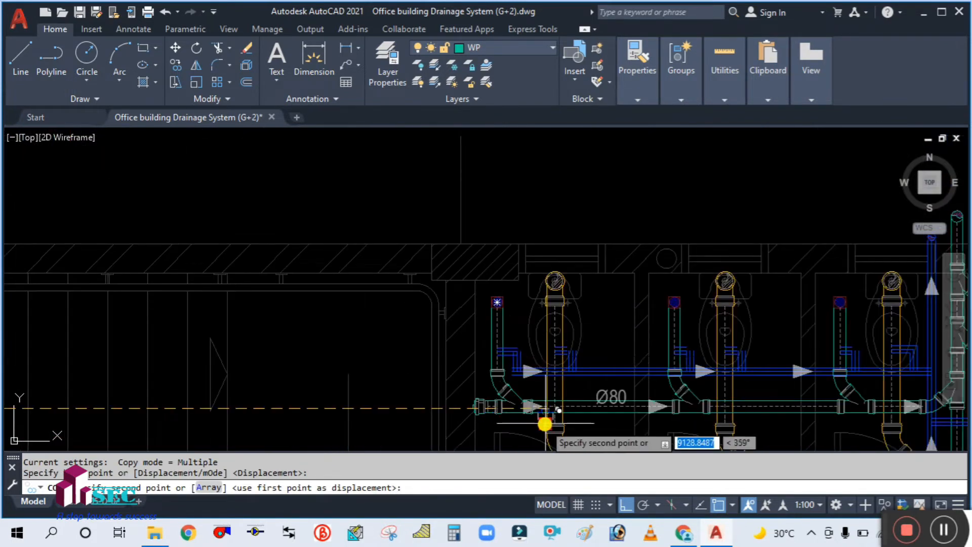
pyautogui.scroll(3, 549, 408)
pyautogui.scroll(4, 625, 190)
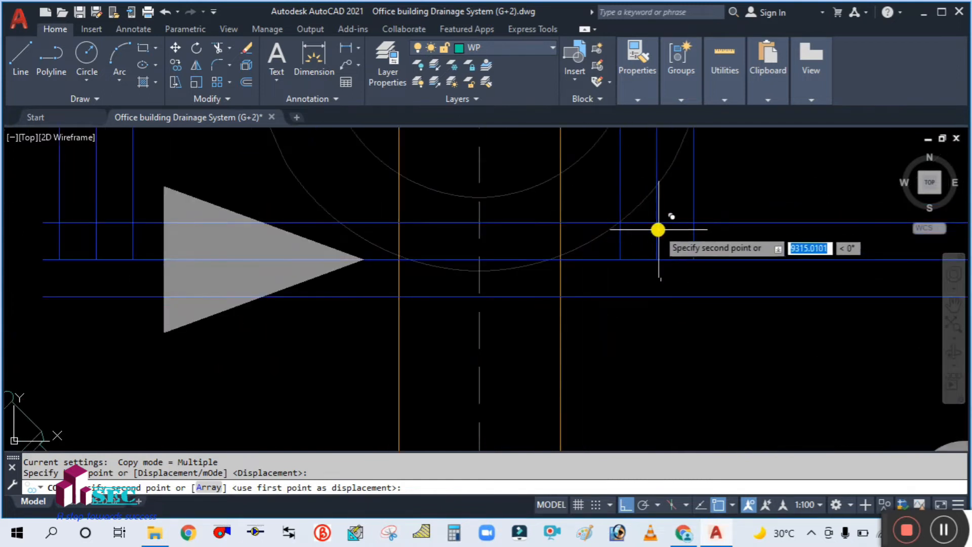
pyautogui.click(658, 223)
pyautogui.press('Escape')
pyautogui.scroll(-2, 662, 318)
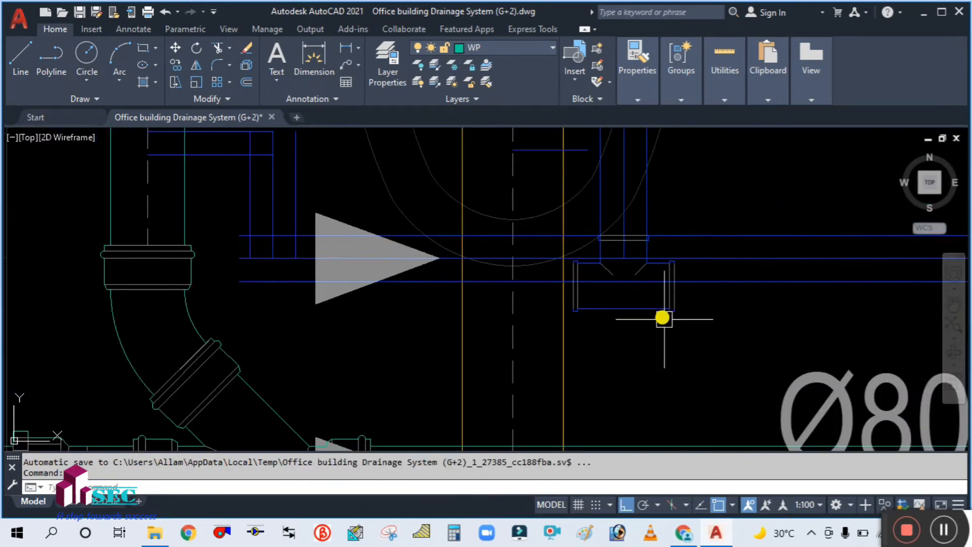
# Move the copied tee up so its body lines up with the double lines of the horizontal vent pipe
pyautogui.write('M')
pyautogui.press('Return')
pyautogui.scroll(4, 689, 273)
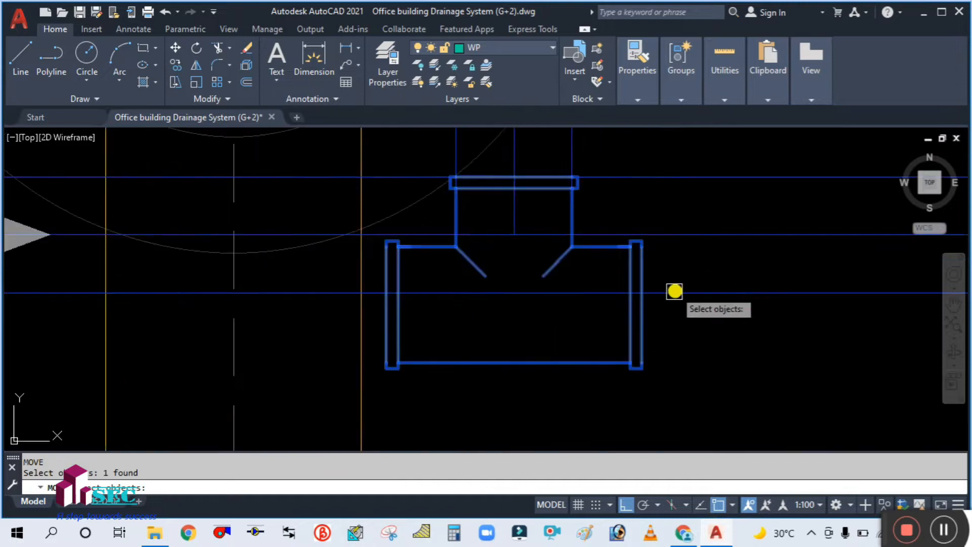
pyautogui.press('Return')
pyautogui.click(638, 307)
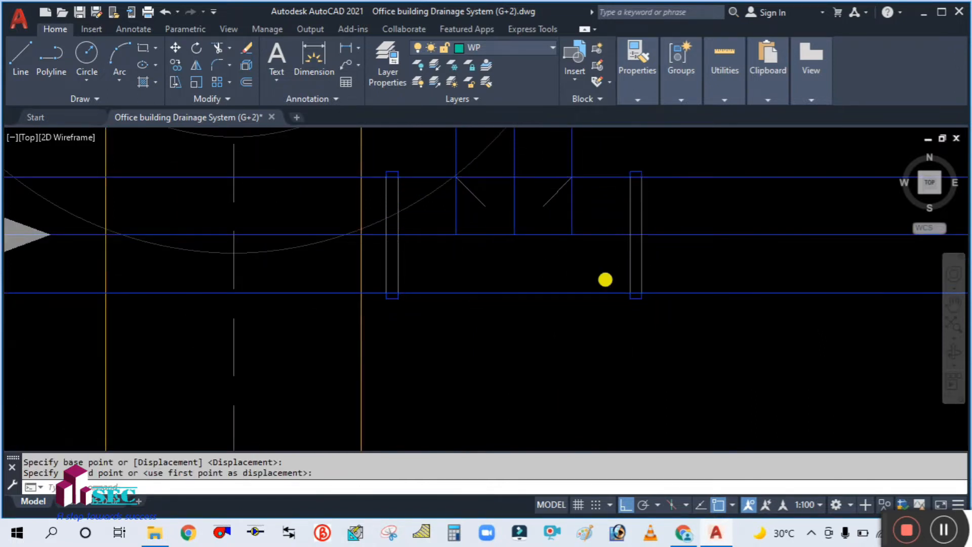
pyautogui.scroll(-4, 605, 278)
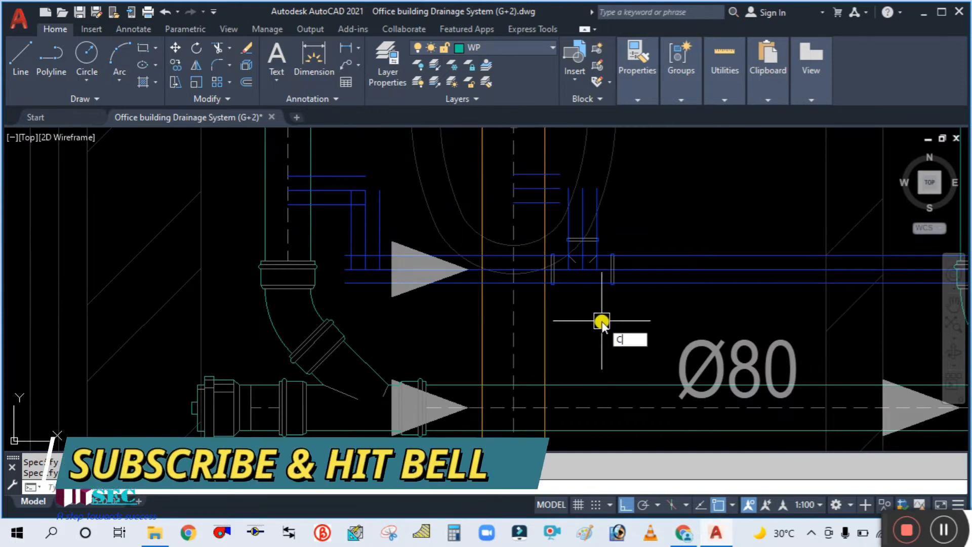
# Copy the aligned tee along the horizontal vent run onto the second green waste branch's vent hook and the second toilet's vent branch
pyautogui.press('Return')
pyautogui.scroll(2, 601, 272)
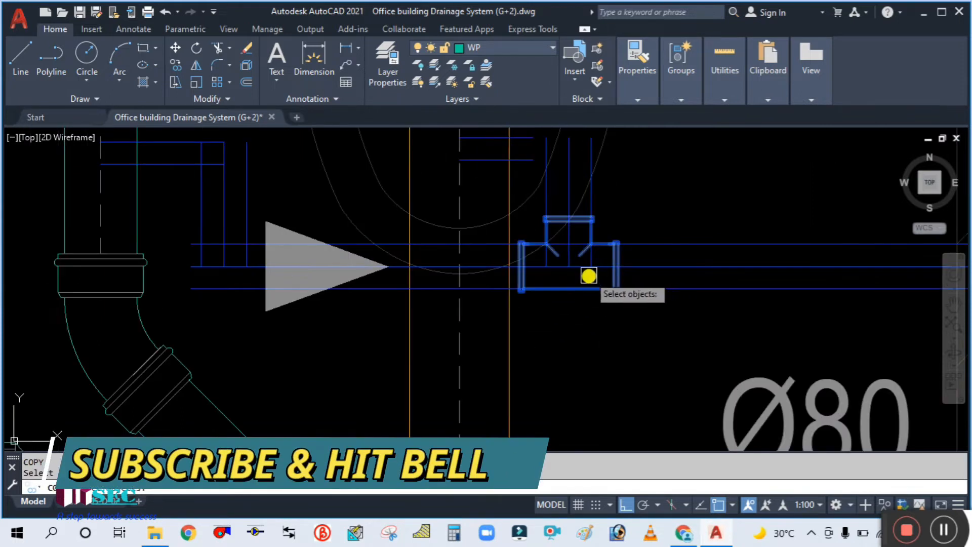
pyautogui.scroll(2, 589, 275)
pyautogui.press('Return')
pyautogui.click(524, 195)
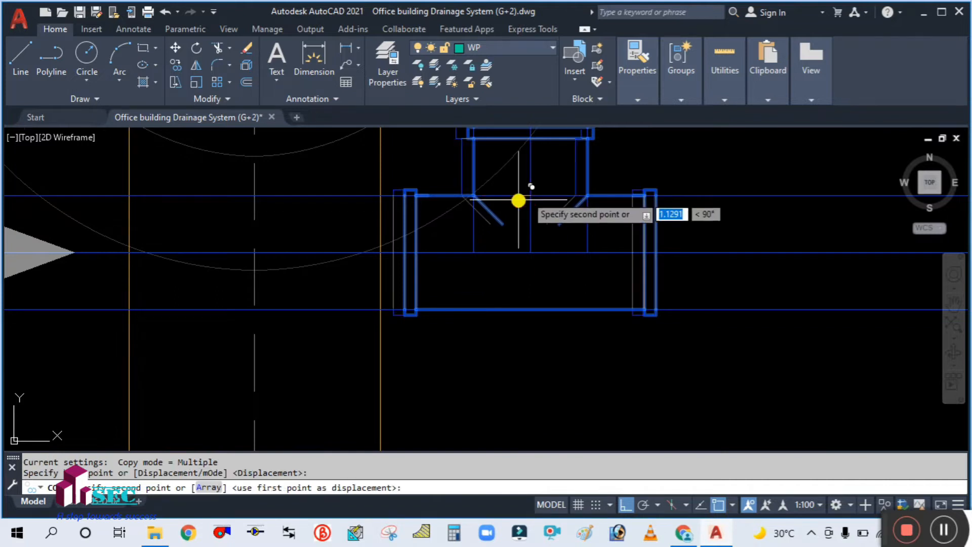
pyautogui.scroll(-5, 519, 200)
pyautogui.scroll(-3, 318, 223)
pyautogui.scroll(5, 658, 215)
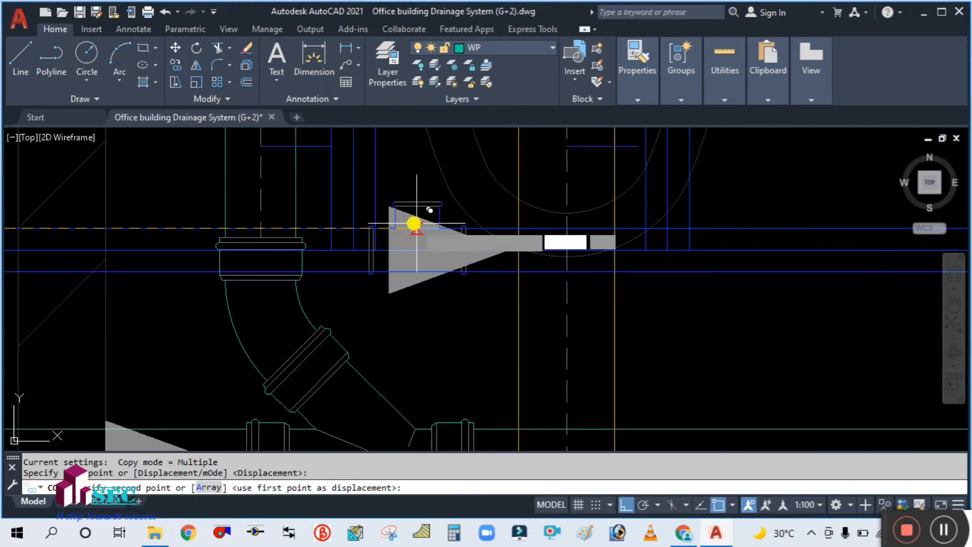
pyautogui.click(348, 223)
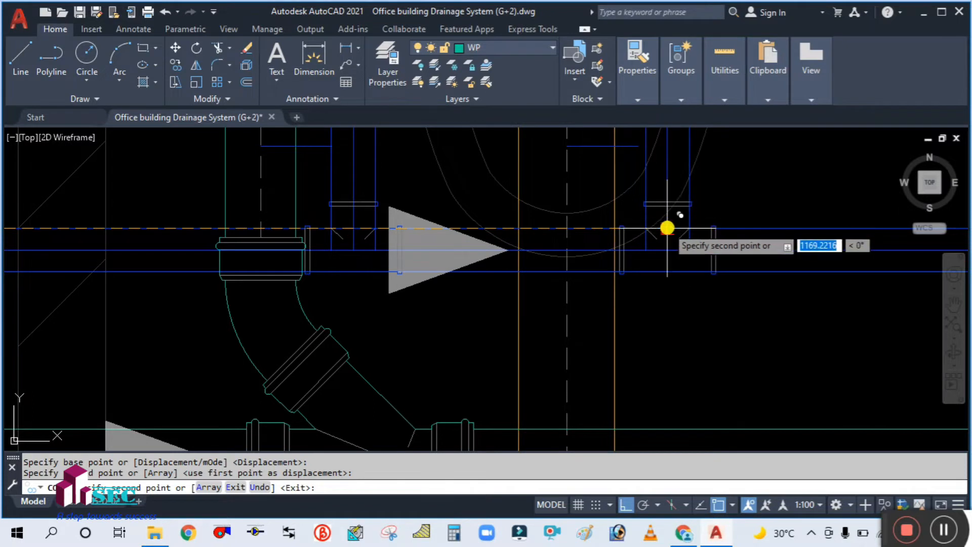
pyautogui.click(667, 227)
# Copy the same tee onto the vent hooks of the third green waste branch, the third toilet and the first green waste branch
pyautogui.scroll(-3, 646, 260)
pyautogui.scroll(3, 673, 256)
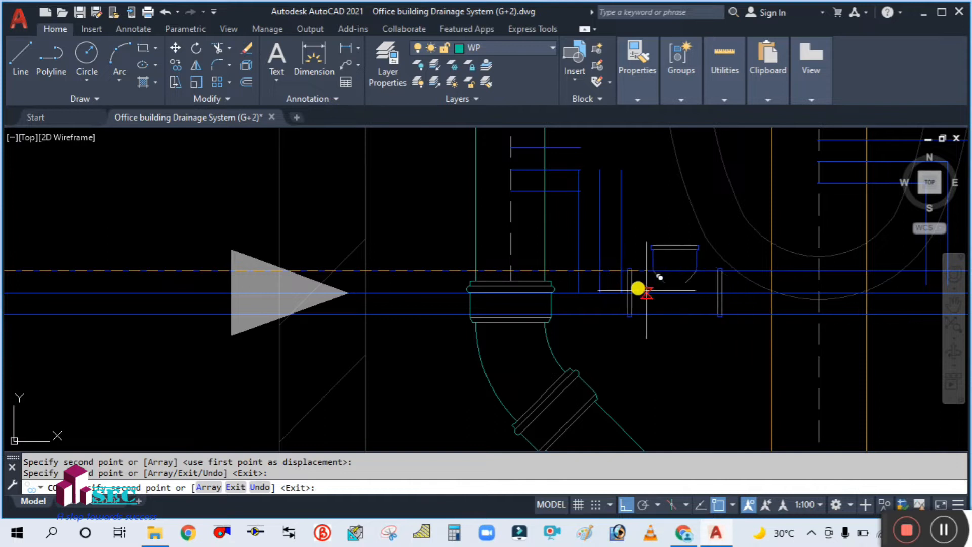
pyautogui.click(599, 277)
pyautogui.scroll(-3, 534, 288)
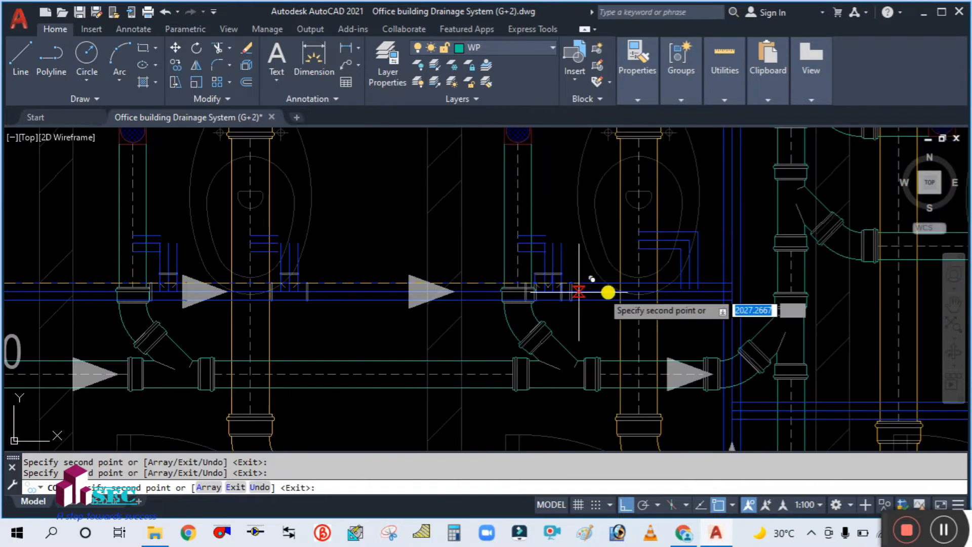
pyautogui.scroll(3, 609, 288)
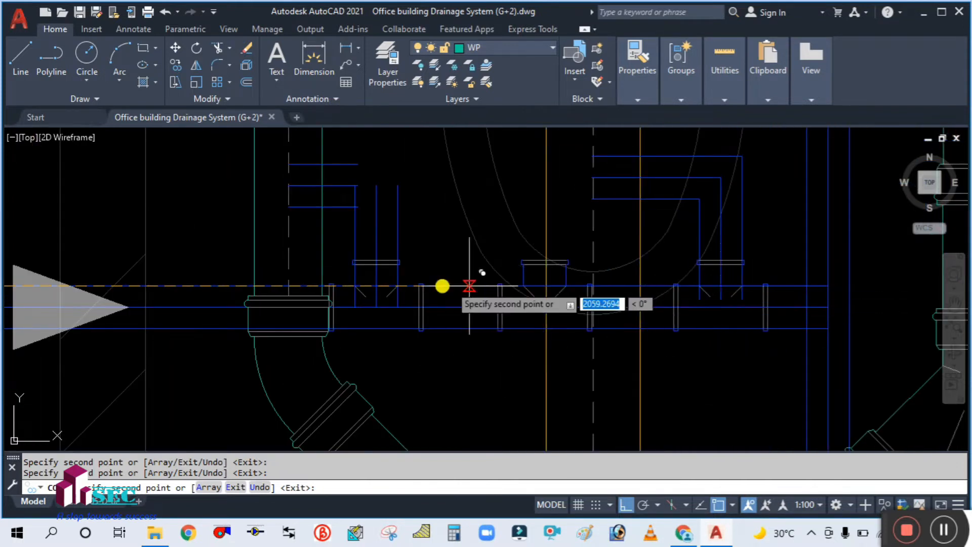
pyautogui.scroll(-3, 563, 281)
pyautogui.scroll(-3, 564, 281)
pyautogui.scroll(3, 287, 283)
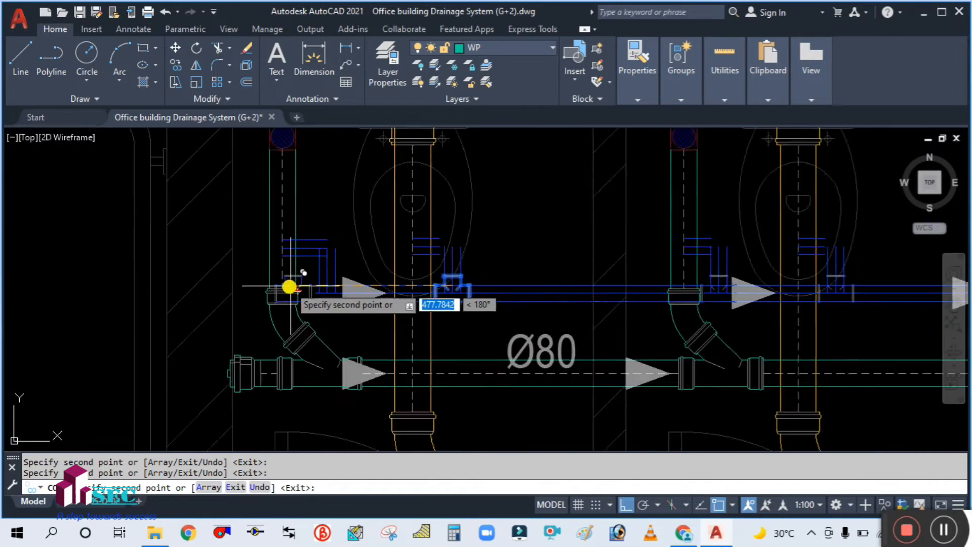
pyautogui.scroll(3, 332, 291)
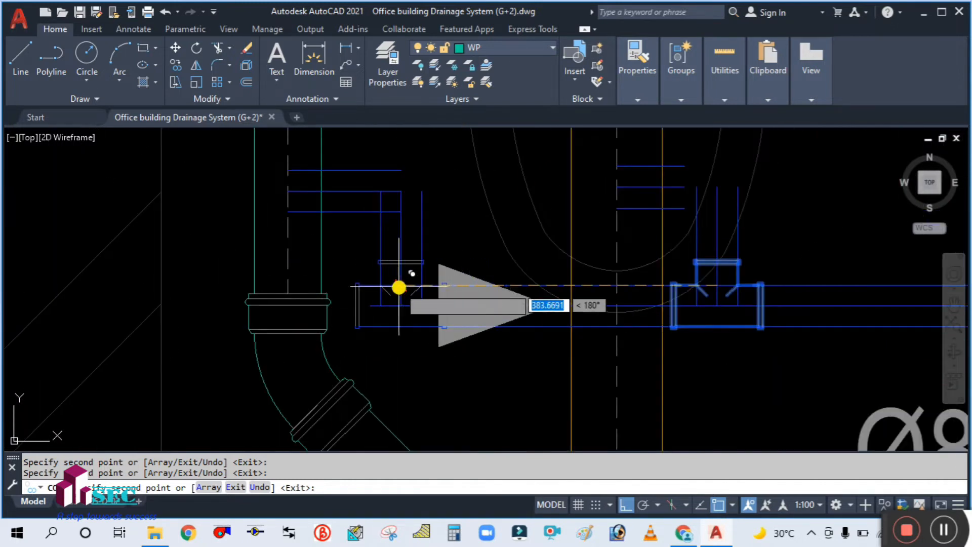
pyautogui.press('Escape')
pyautogui.scroll(-3, 362, 268)
pyautogui.scroll(3, 386, 245)
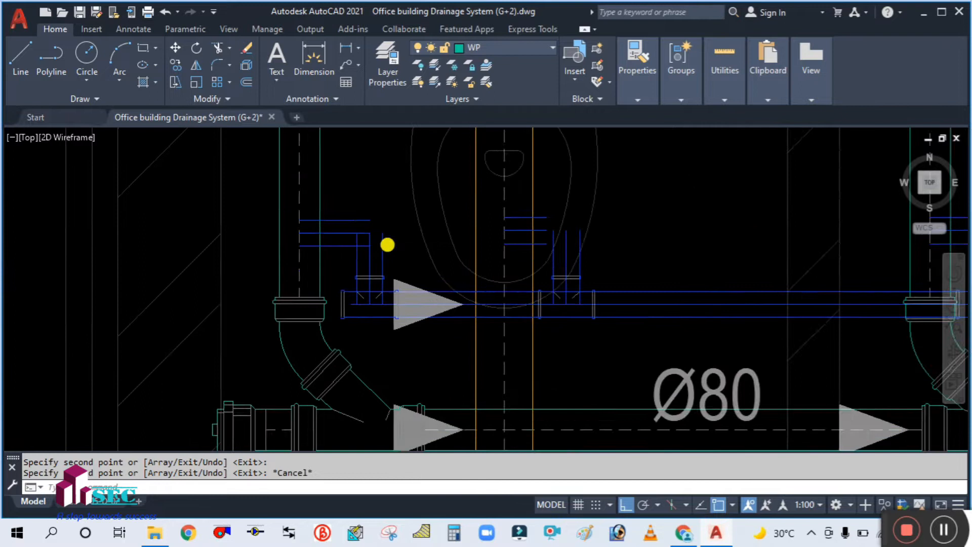
# Draw a vertical boundary line between the first green waste branch and the tee at the start of the horizontal vent run
pyautogui.scroll(2, 440, 366)
pyautogui.write('l')
pyautogui.press('Return')
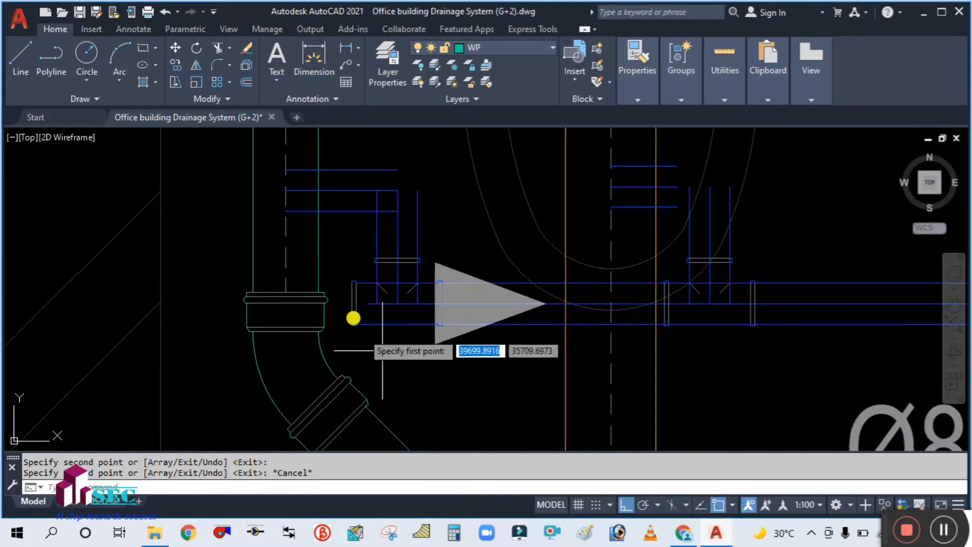
pyautogui.scroll(2, 334, 294)
pyautogui.click(310, 225)
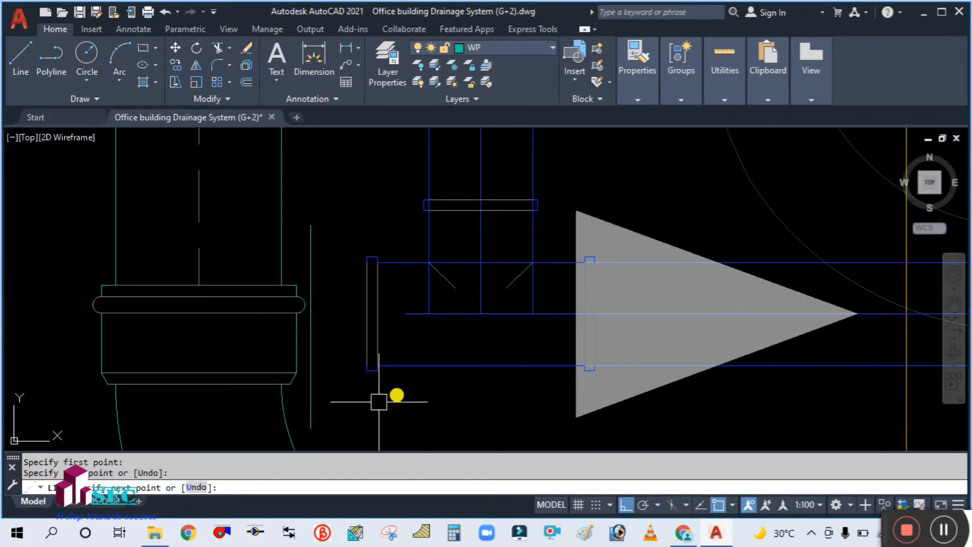
pyautogui.press('Return')
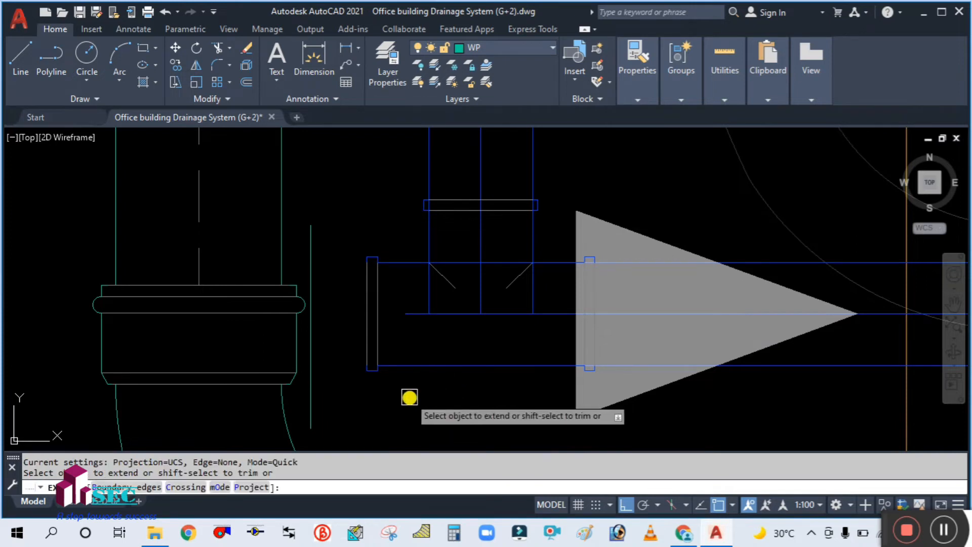
# Try to extend the horizontal vent pipe's lines near the first tee to the vertical boundary line
pyautogui.write('b')
pyautogui.press('Return')
pyautogui.click(310, 394)
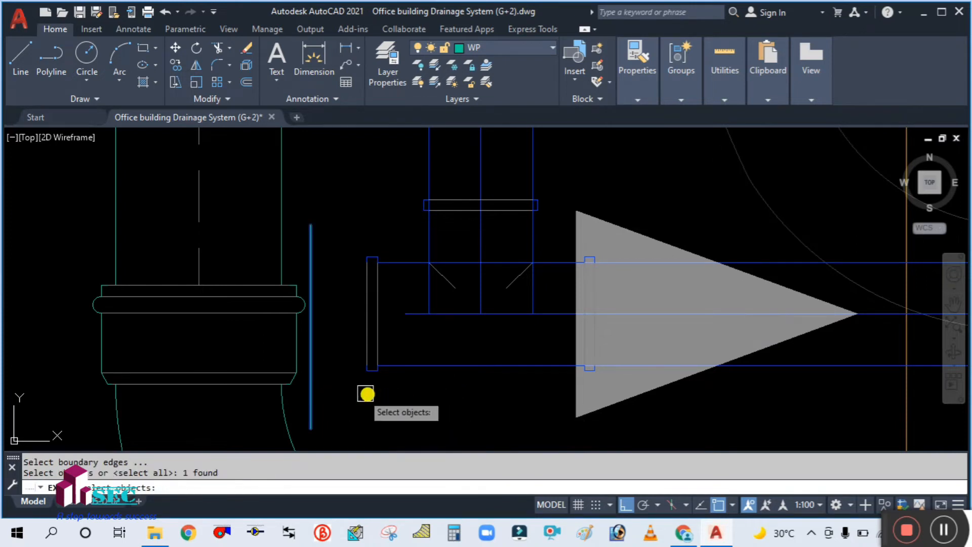
pyautogui.press('Return')
pyautogui.moveTo(402, 399); pyautogui.dragTo(376, 208)
pyautogui.click(401, 257)
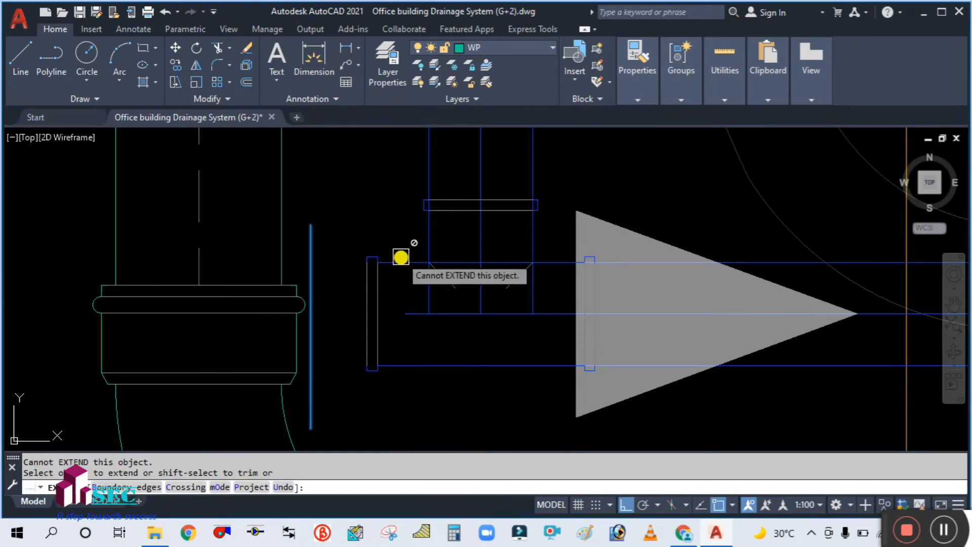
pyautogui.press('Escape')
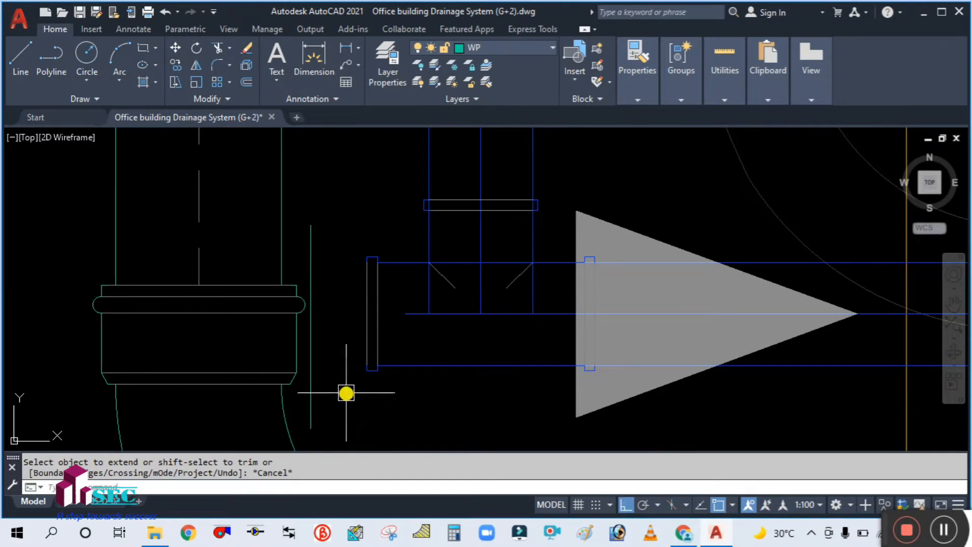
# Extend the centre line of the horizontal vent pipe to the vertical boundary line beside the first green waste branch
pyautogui.moveTo(347, 393); pyautogui.dragTo(381, 382, button='middle')
pyautogui.write('EX')
pyautogui.press('Return')
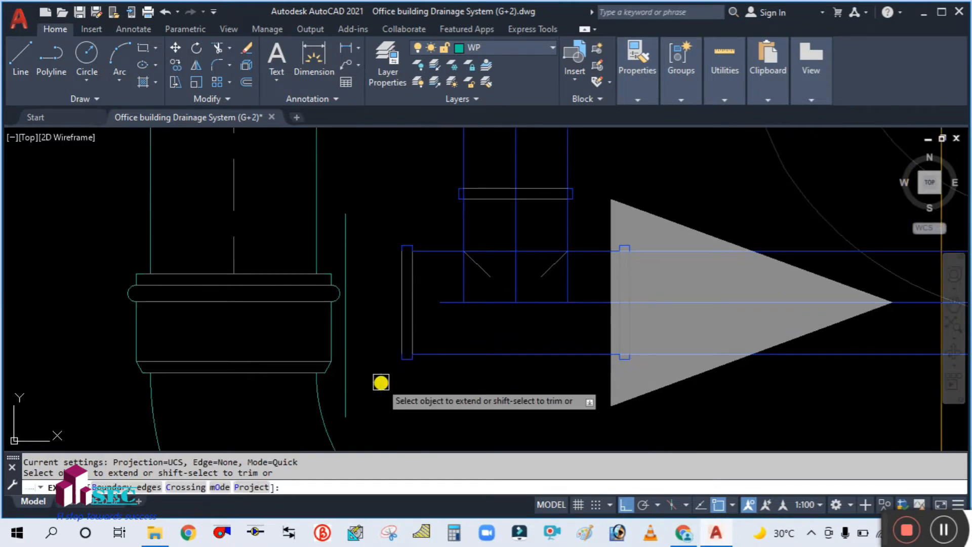
pyautogui.write('B')
pyautogui.press('Return')
pyautogui.click(346, 388)
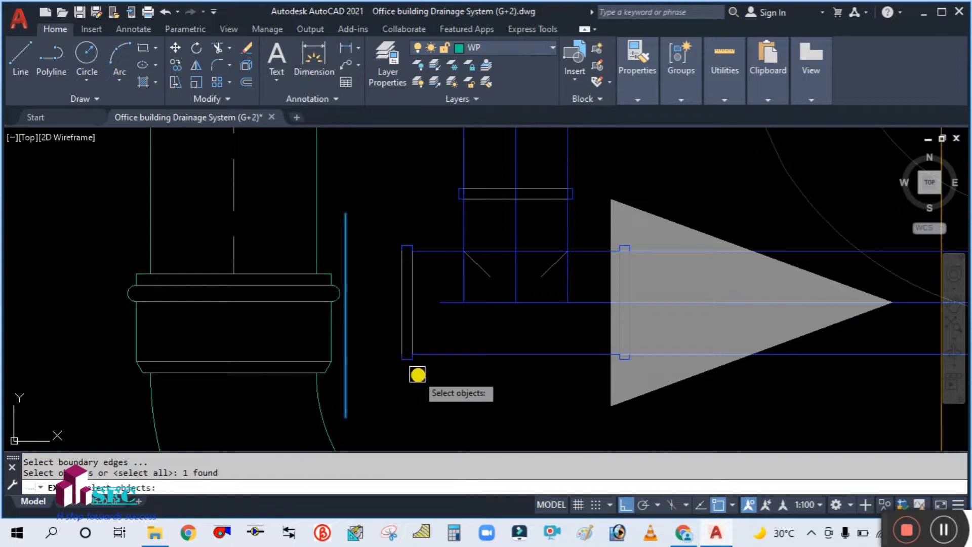
pyautogui.press('Return')
pyautogui.scroll(2, 418, 357)
pyautogui.scroll(-4, 442, 369)
pyautogui.scroll(3, 449, 367)
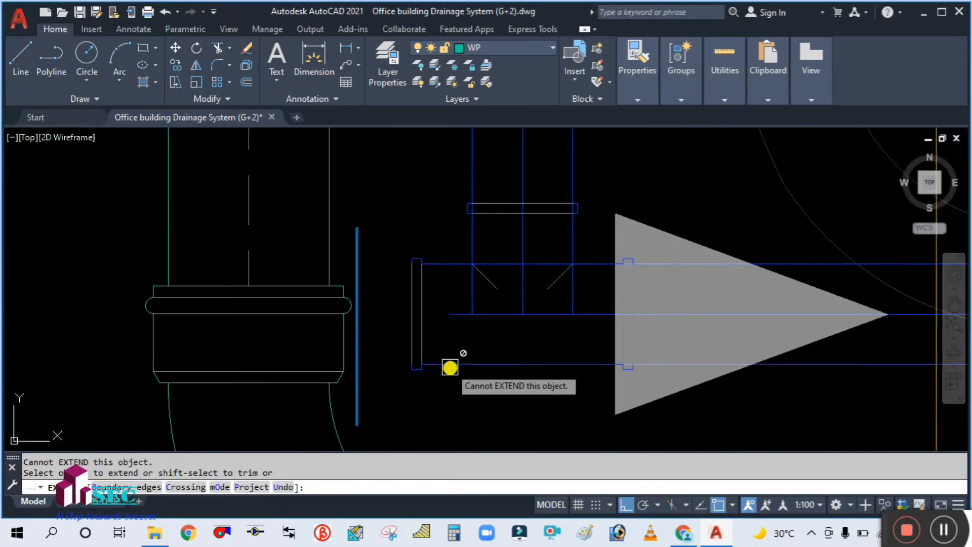
pyautogui.click(458, 315)
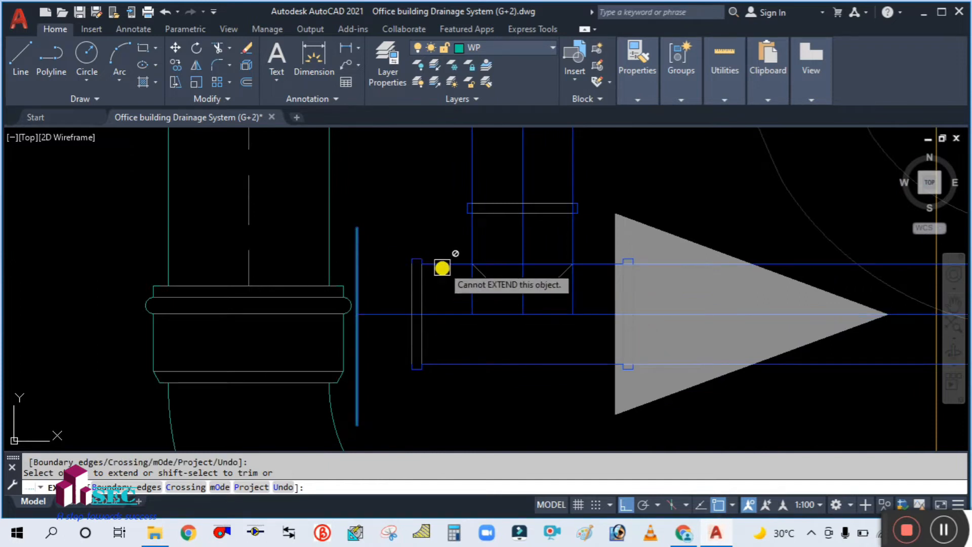
pyautogui.press('Escape')
pyautogui.scroll(-2, 447, 316)
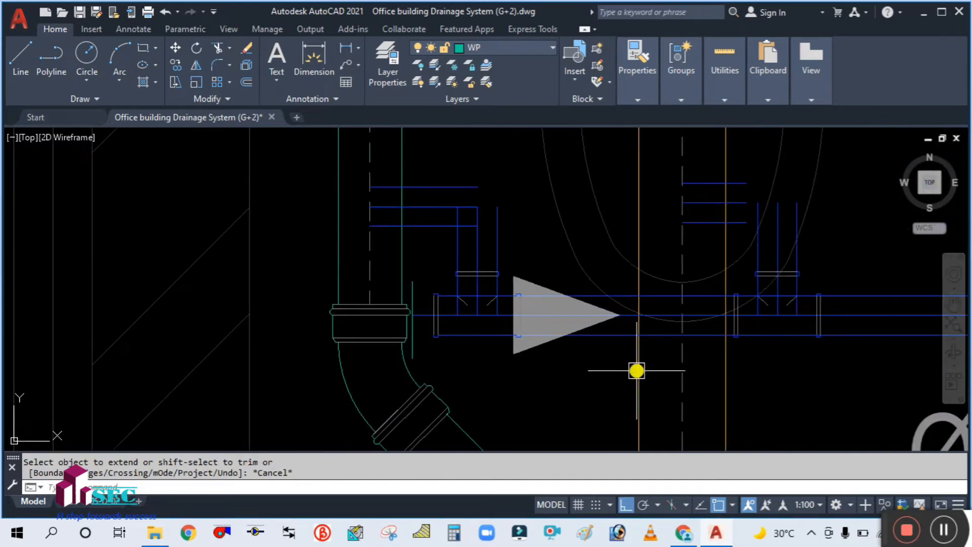
# Extend the two outer lines of the horizontal vent pipe through the first tee to the vertical boundary line
pyautogui.press('Return')
pyautogui.write('b')
pyautogui.press('Return')
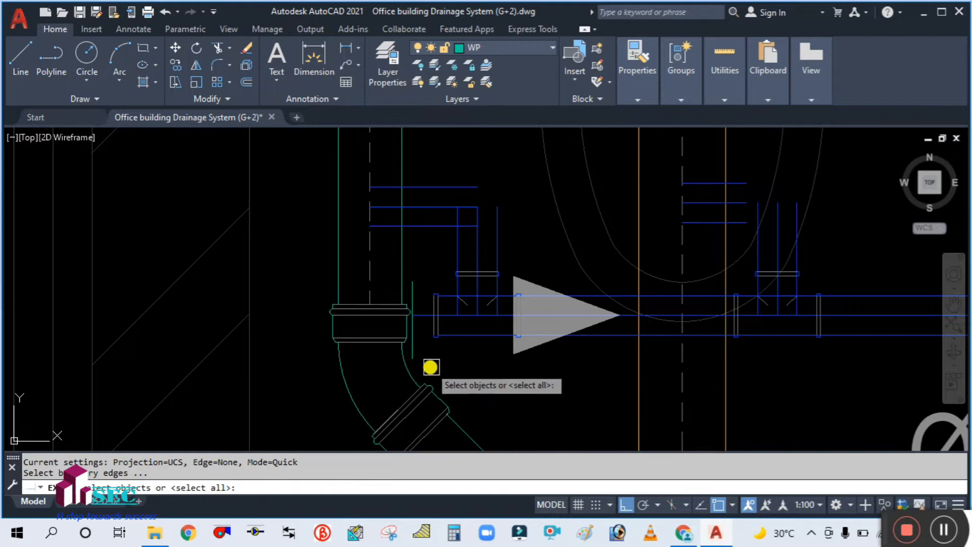
pyautogui.press('Return')
pyautogui.moveTo(581, 378); pyautogui.dragTo(541, 238)
pyautogui.press('Return')
pyautogui.press('Escape')
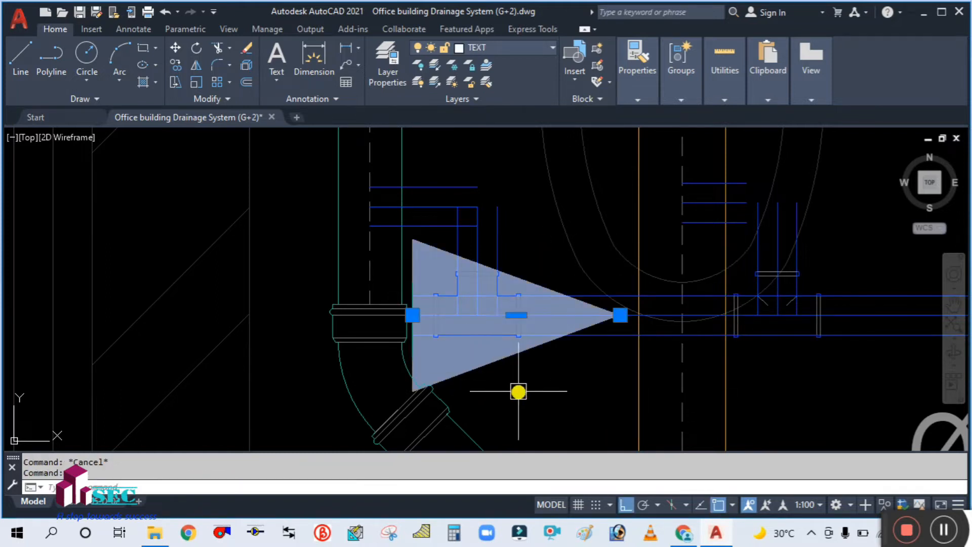
# Erase the enlarged flow arrow covering the first tee of the horizontal vent run
pyautogui.write('e')
pyautogui.press('Return')
pyautogui.scroll(3, 431, 344)
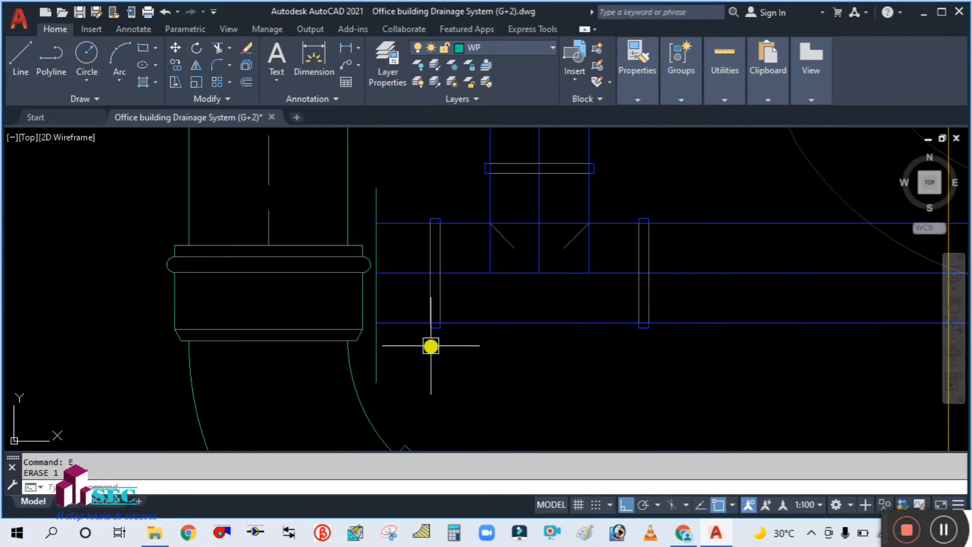
pyautogui.press('Escape')
# Copy the last tee of the horizontal vent run to the empty space beside the vertical vent pipe, near its horizontal branch
pyautogui.scroll(-7, 417, 336)
pyautogui.moveTo(466, 361); pyautogui.dragTo(404, 218, button='middle')
pyautogui.scroll(-2, 478, 226)
pyautogui.scroll(2, 746, 193)
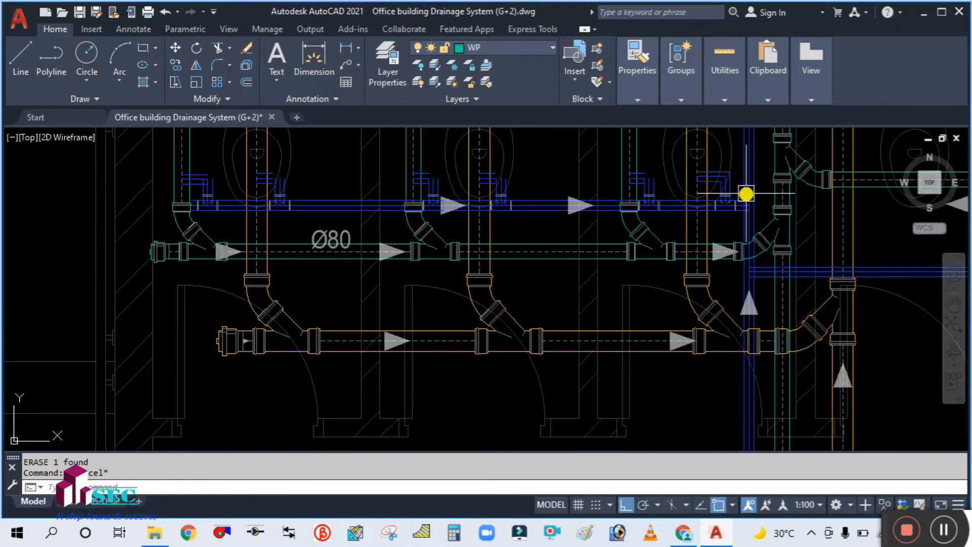
pyautogui.scroll(4, 570, 244)
pyautogui.write('o')
pyautogui.press('Return')
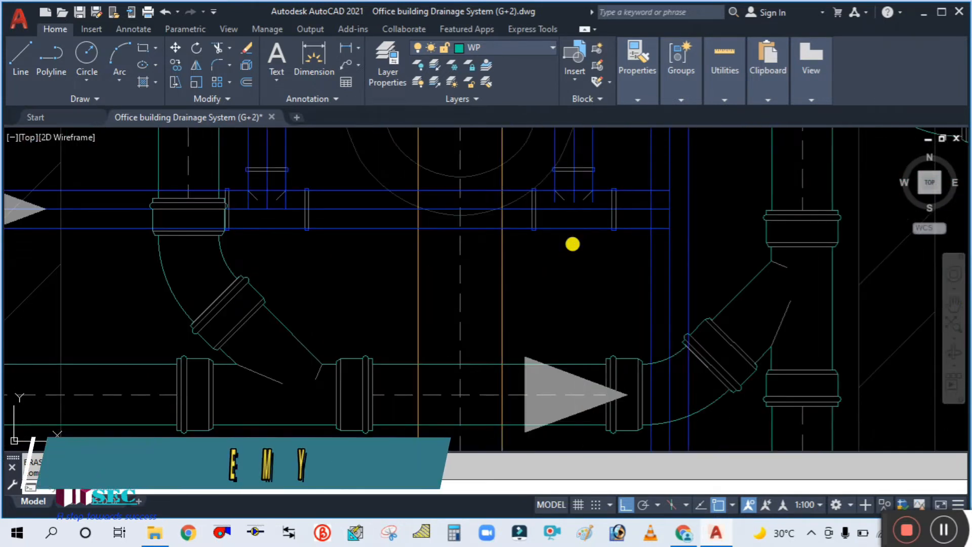
pyautogui.scroll(2, 582, 233)
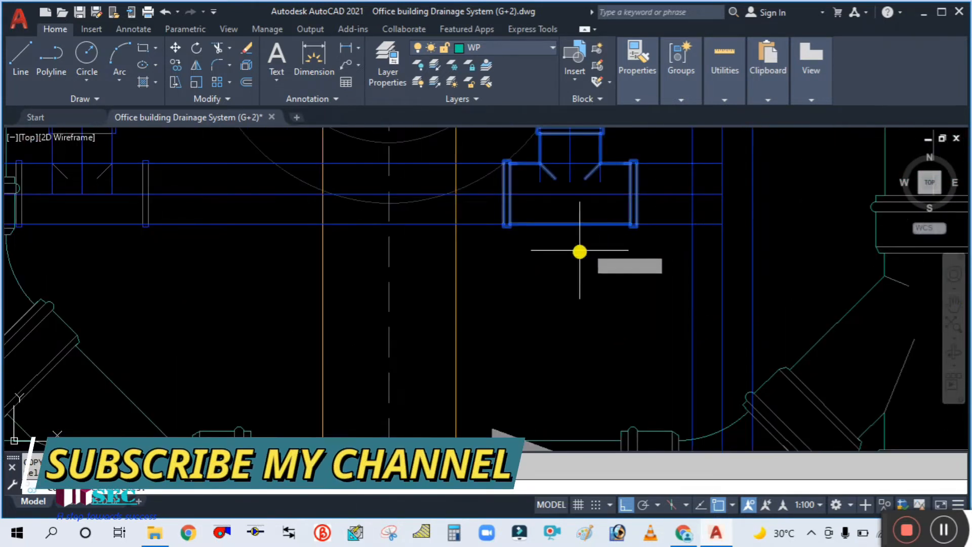
pyautogui.click(580, 251)
pyautogui.scroll(-6, 580, 251)
pyautogui.moveTo(588, 411); pyautogui.dragTo(584, 247, button='middle')
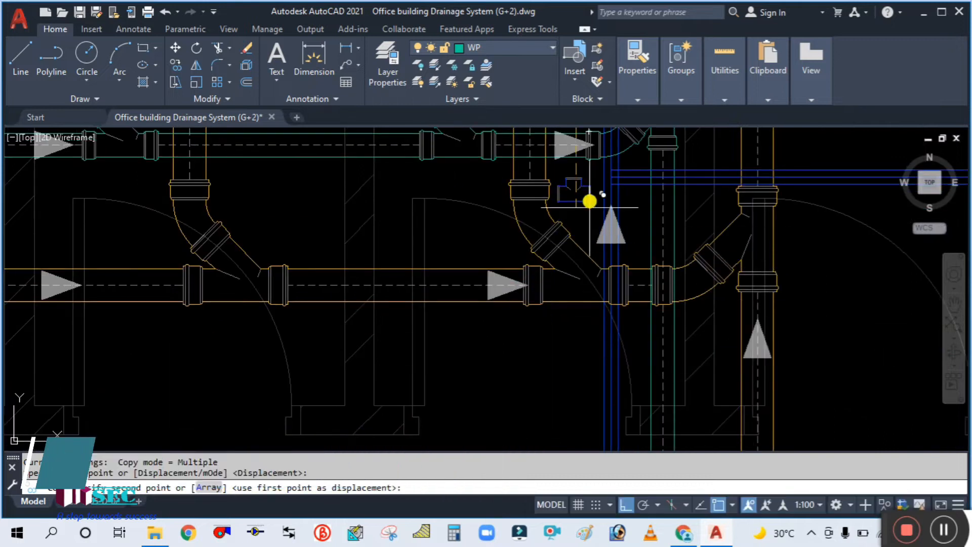
pyautogui.scroll(5, 587, 222)
pyautogui.press('Escape')
# Rotate the copied tee 90° clockwise so its branch faces the vertical vent pipe
pyautogui.scroll(2, 539, 303)
pyautogui.write('R')
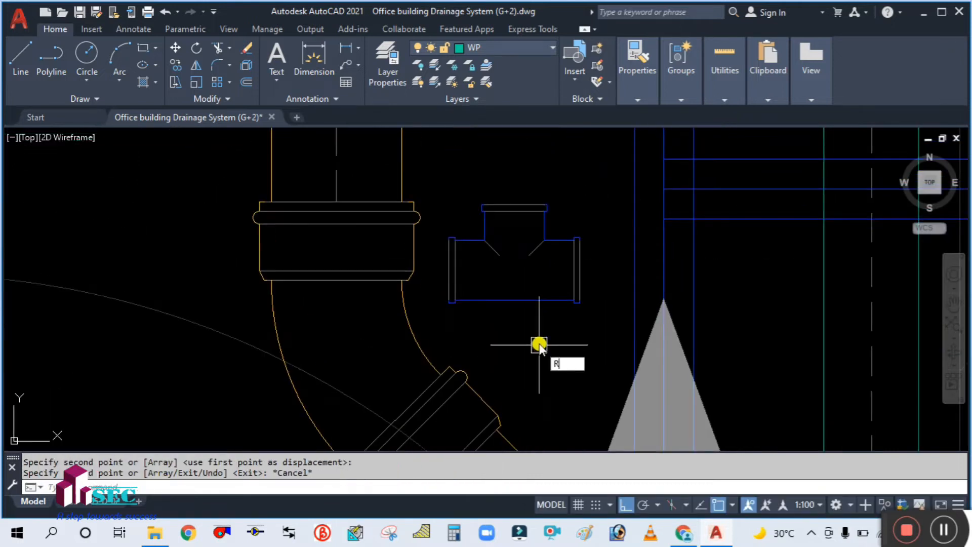
pyautogui.write('o')
pyautogui.press('Return')
pyautogui.click(559, 299)
pyautogui.press('Return')
pyautogui.click(565, 300)
pyautogui.press('Return')
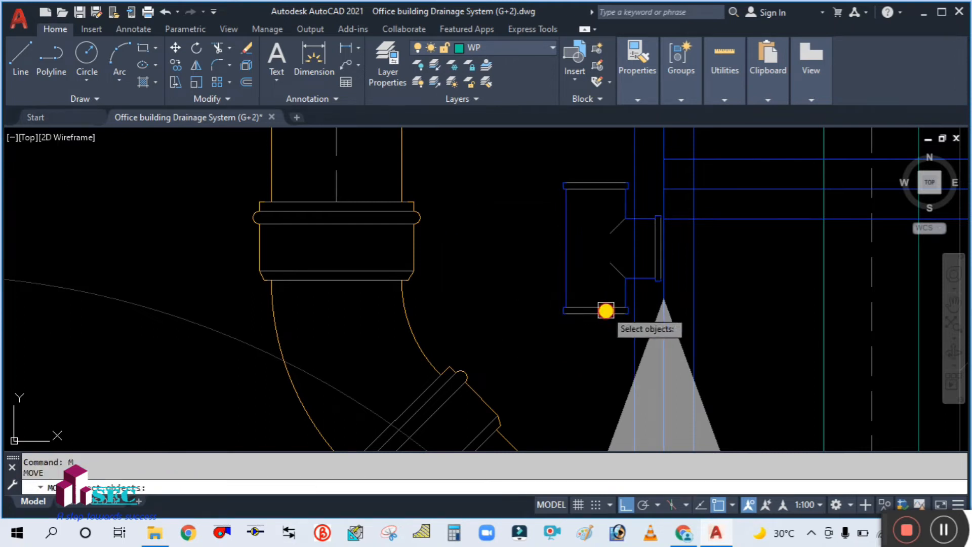
# Move the rotated tee by its branch end onto the centre line of the horizontal vent branch at the vertical pipe
pyautogui.scroll(3, 659, 238)
pyautogui.press('Return')
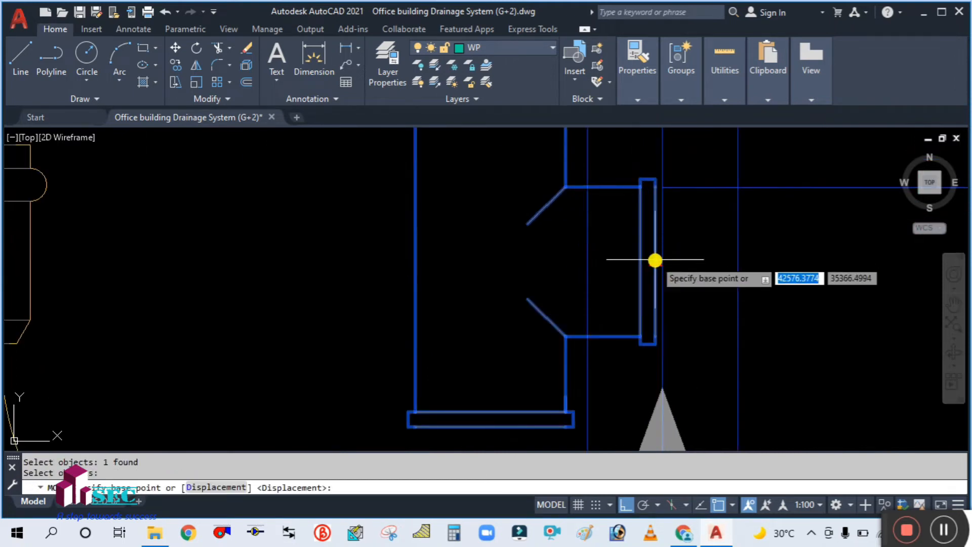
pyautogui.click(655, 260)
pyautogui.scroll(-3, 655, 260)
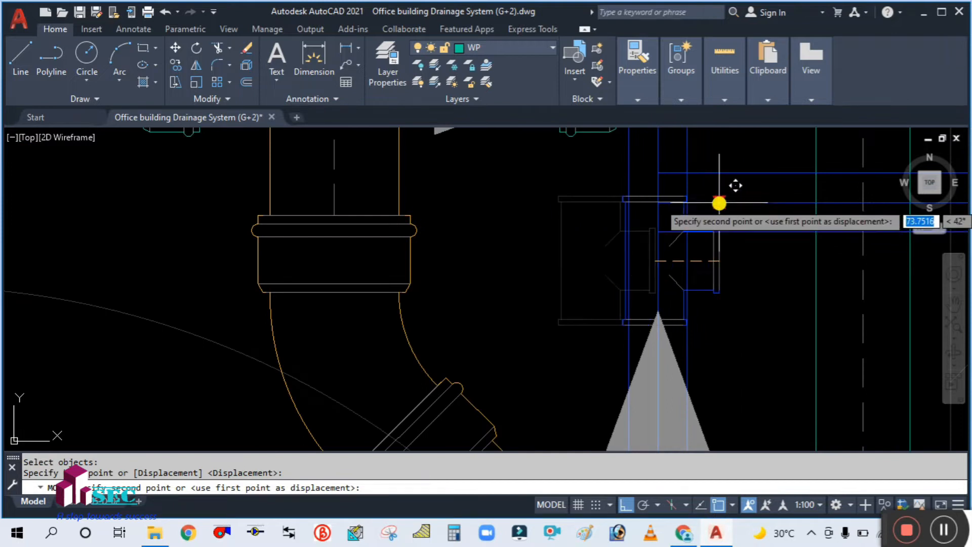
pyautogui.press('Escape')
# Move the tee sideways by the midpoint of its lower collar onto the vertical vent pipe's centre line
pyautogui.scroll(3, 640, 276)
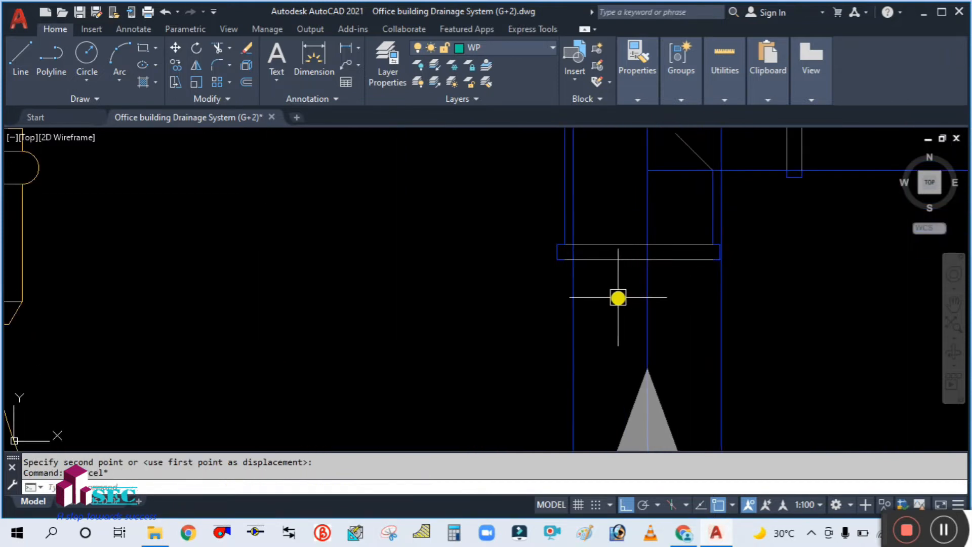
pyautogui.write('m')
pyautogui.press('Return')
pyautogui.click(624, 264)
pyautogui.scroll(2, 625, 264)
pyautogui.press('Return')
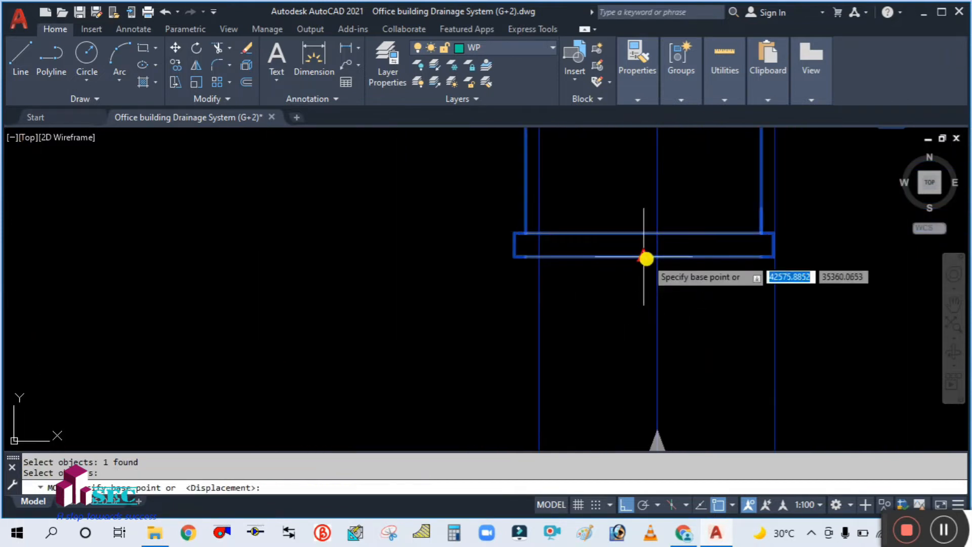
pyautogui.click(646, 258)
pyautogui.scroll(3, 601, 284)
pyautogui.scroll(-1, 602, 286)
pyautogui.scroll(-5, 601, 286)
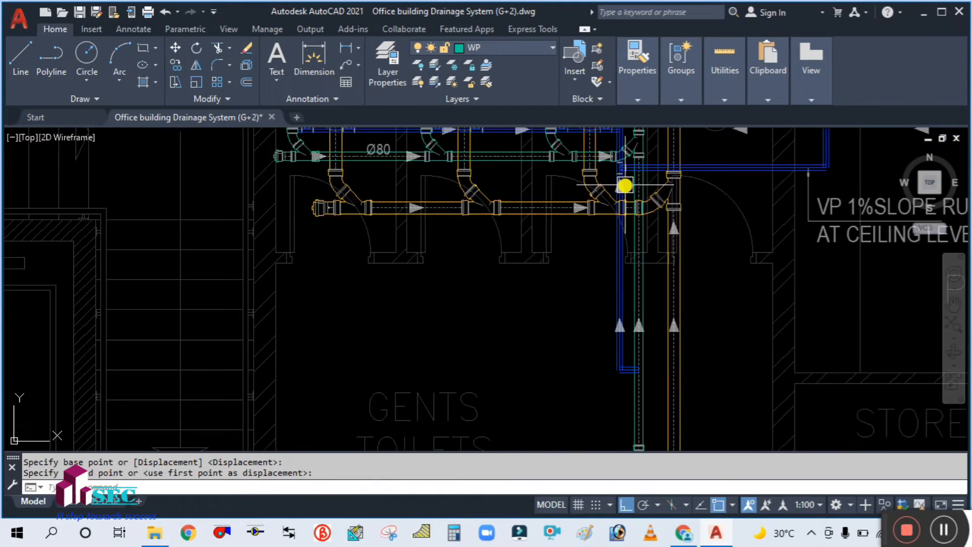
# Copy a 90° elbow from the finished vent run in the other toilet block onto the first vent branch of the gents toilets
pyautogui.scroll(8, 603, 327)
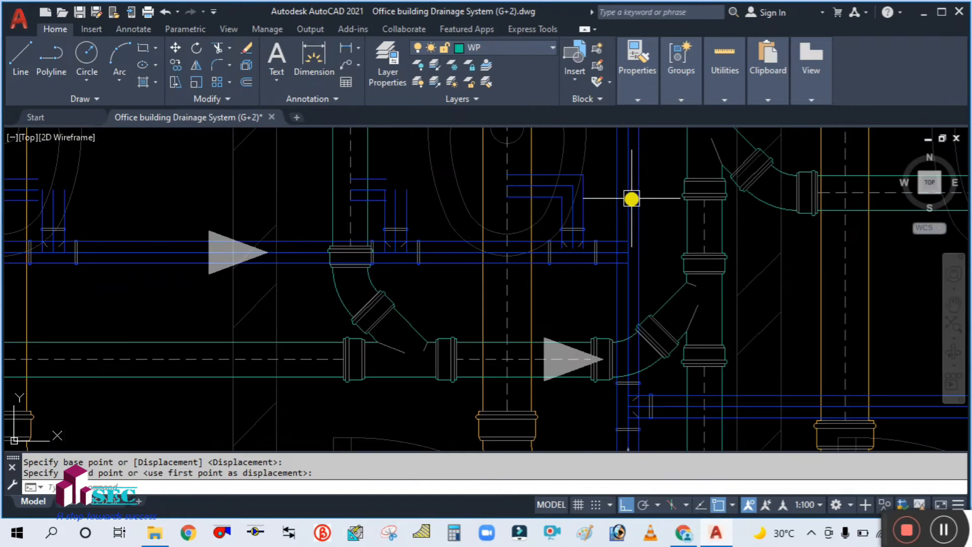
pyautogui.moveTo(573, 271); pyautogui.dragTo(627, 358, button='middle')
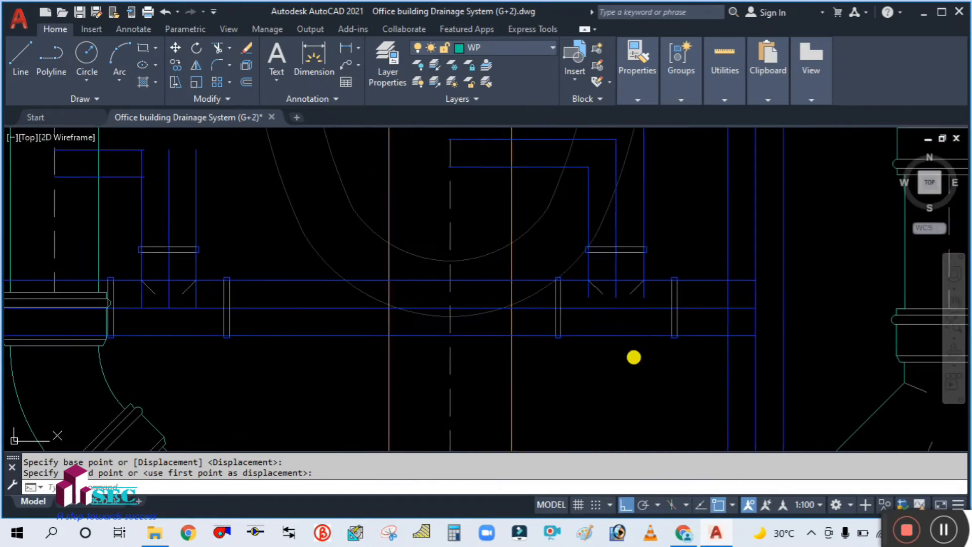
pyautogui.scroll(-3, 633, 358)
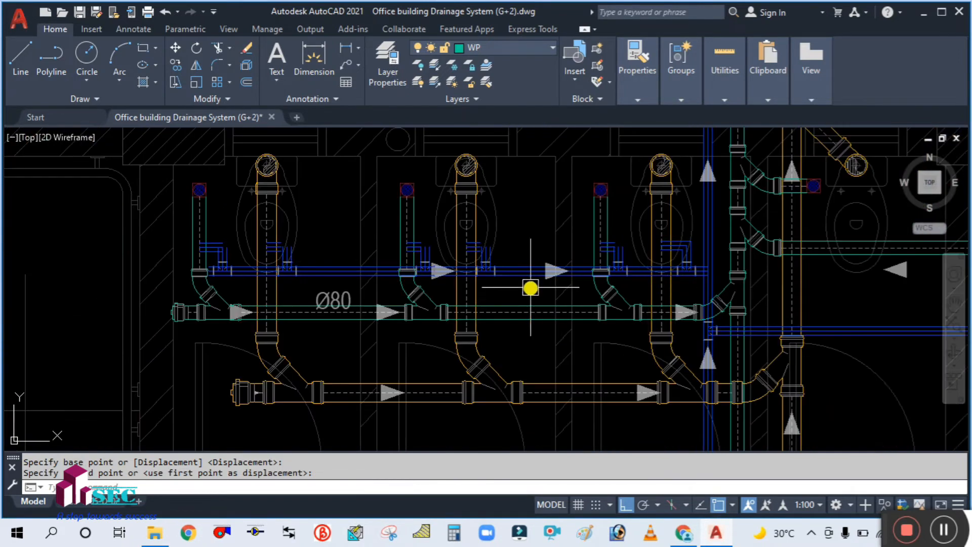
pyautogui.scroll(-3, 707, 234)
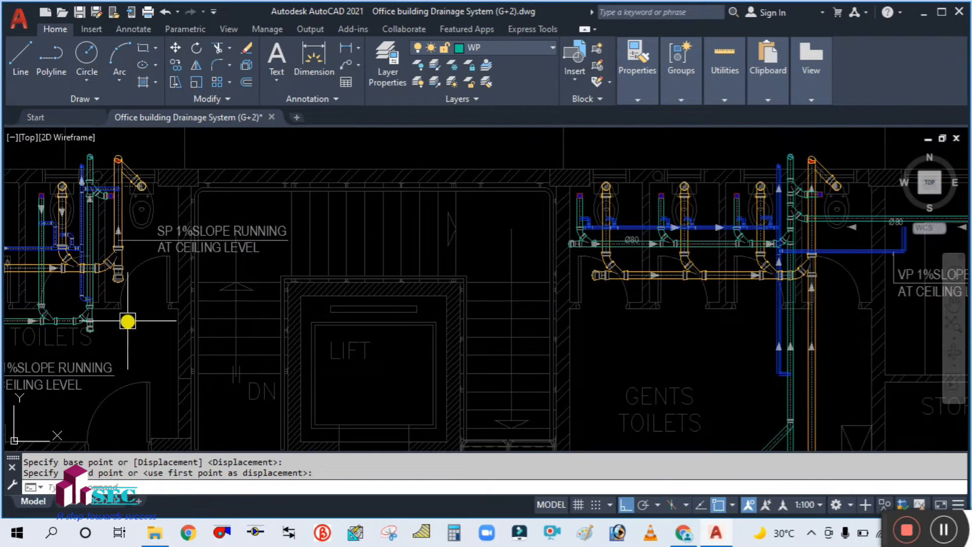
pyautogui.scroll(5, 128, 321)
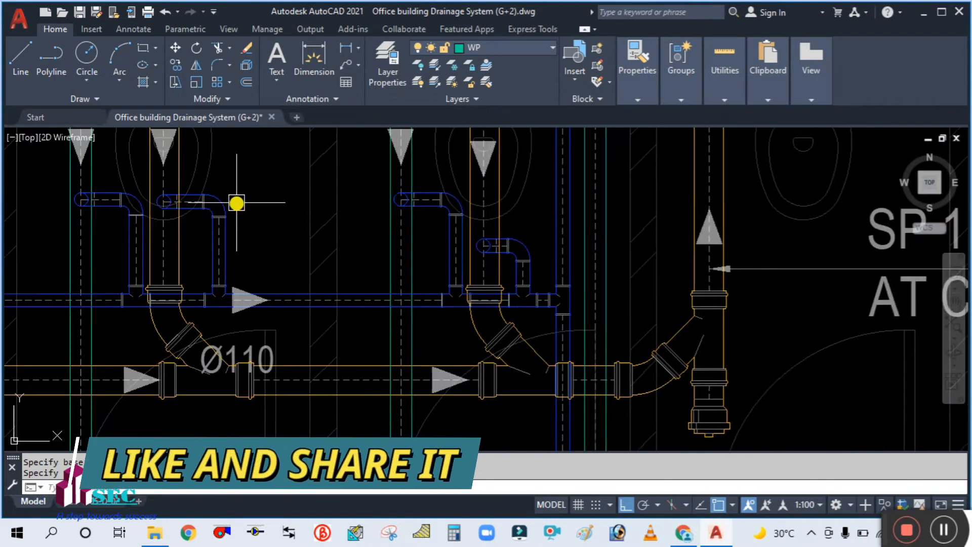
pyautogui.scroll(2, 236, 202)
pyautogui.write('c')
pyautogui.click(207, 209)
pyautogui.scroll(2, 205, 211)
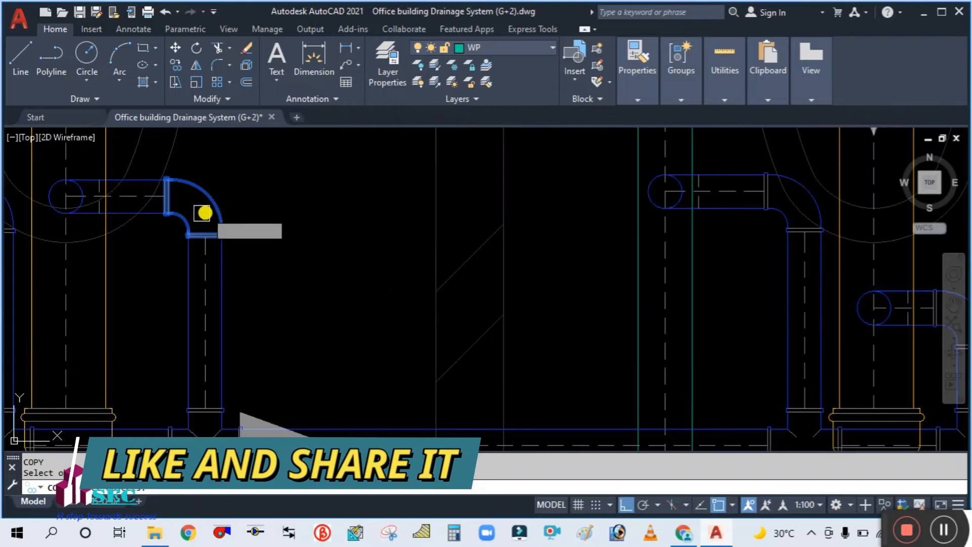
pyautogui.press('Return')
pyautogui.scroll(1, 190, 243)
pyautogui.click(216, 236)
pyautogui.scroll(-5, 217, 239)
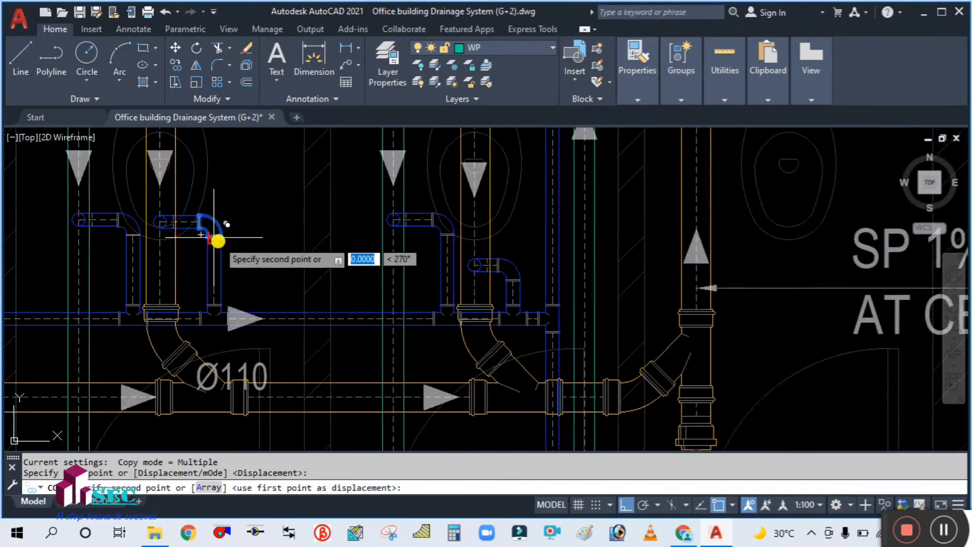
pyautogui.scroll(3, 653, 238)
pyautogui.scroll(2, 608, 231)
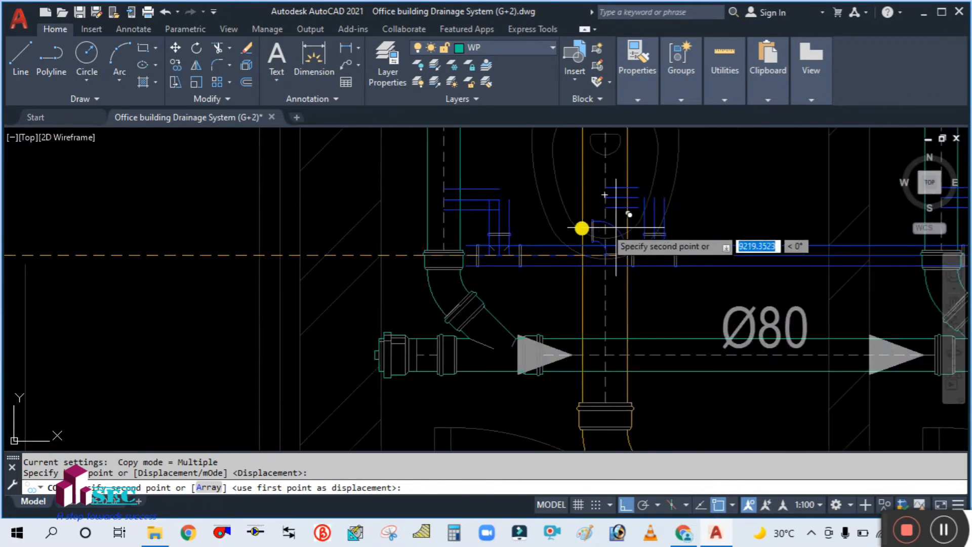
pyautogui.scroll(2, 503, 206)
pyautogui.press('Escape')
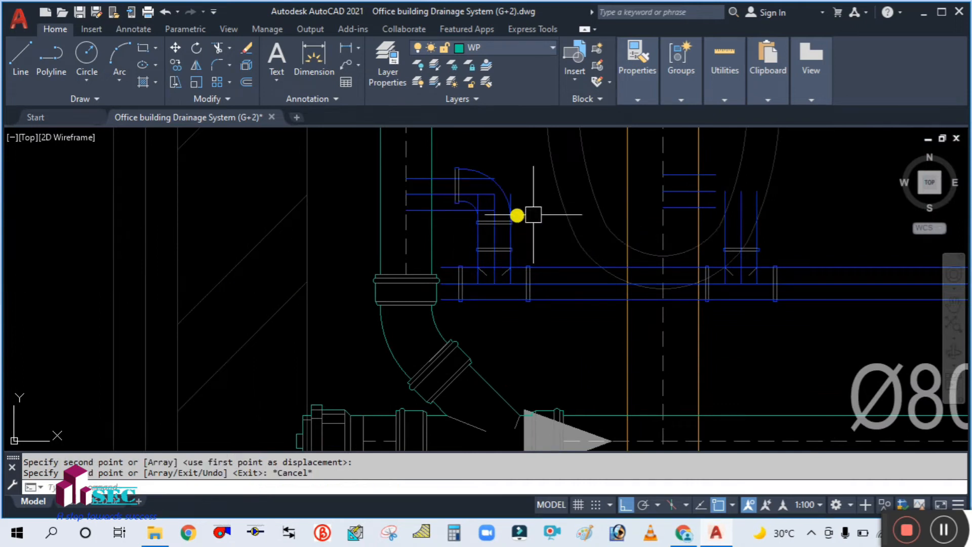
# Move the copied elbow down by its collar midpoint onto the horizontal centre line of the first vent branch
pyautogui.write('m')
pyautogui.press('Return')
pyautogui.scroll(3, 503, 195)
pyautogui.click(490, 178)
pyautogui.press('Return')
pyautogui.click(392, 196)
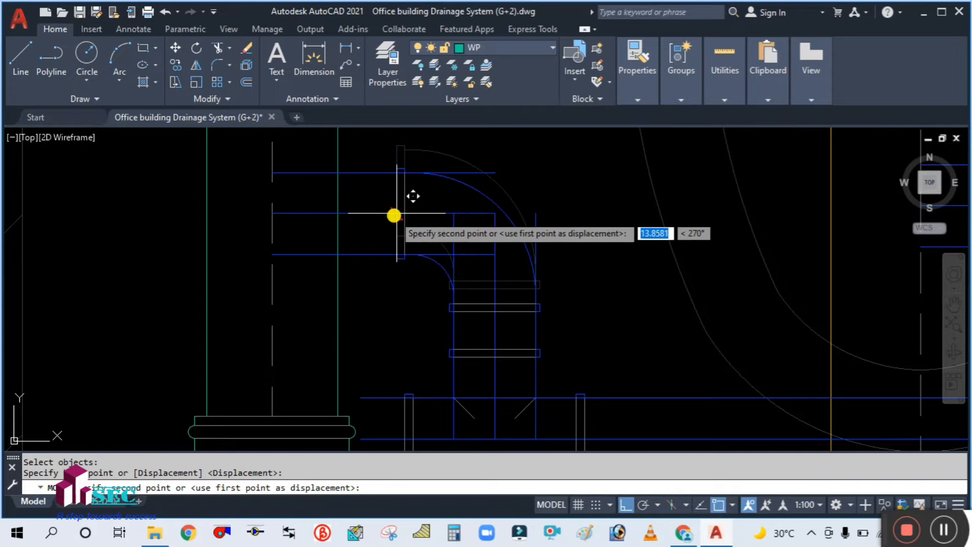
pyautogui.click(395, 217)
pyautogui.scroll(-4, 514, 219)
pyautogui.scroll(2, 533, 227)
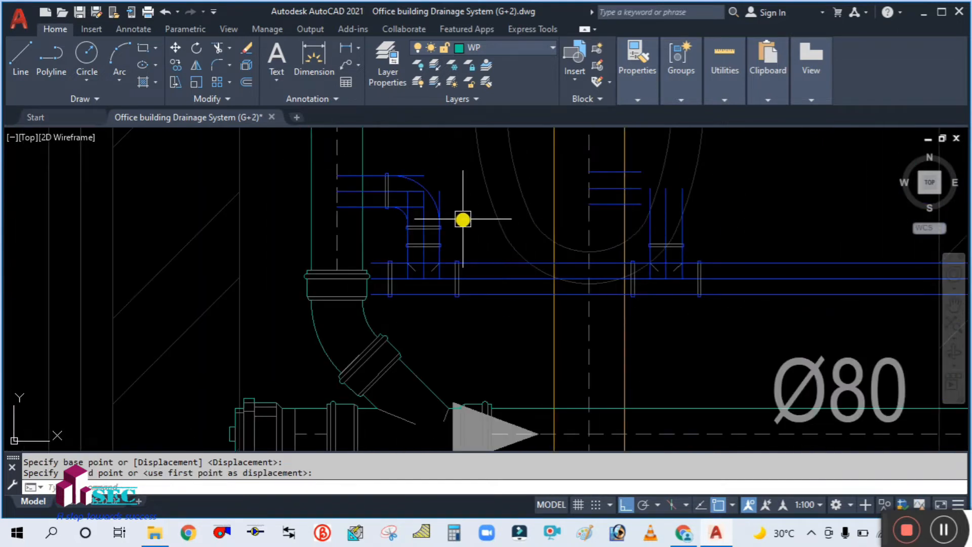
# Copy the elbow from the first vent branch to the second, using the tee's centre-line intersection as the base point
pyautogui.moveTo(462, 219); pyautogui.dragTo(471, 231, button='middle')
pyautogui.write('co')
pyautogui.press('Return')
pyautogui.scroll(2, 423, 219)
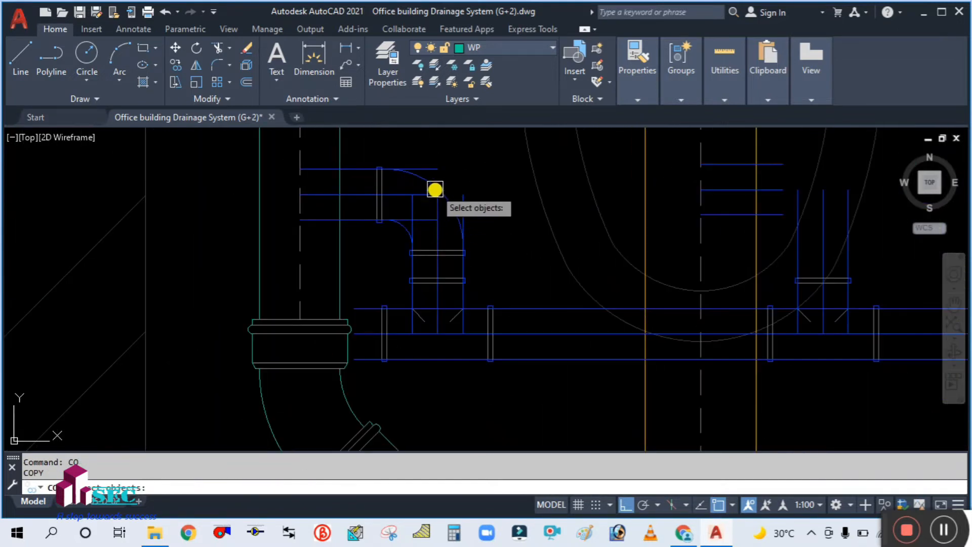
pyautogui.press('Return')
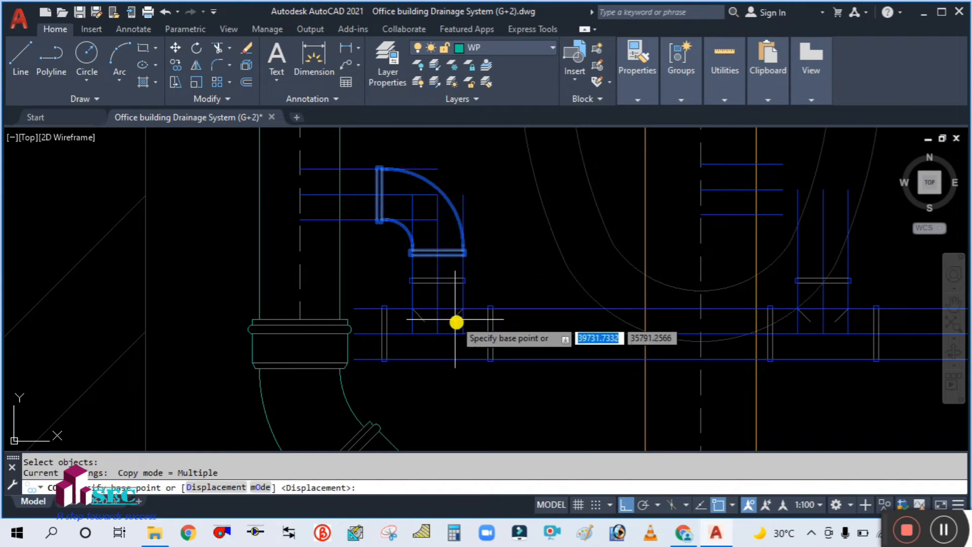
pyautogui.click(436, 310)
pyautogui.scroll(-4, 436, 309)
pyautogui.scroll(4, 598, 309)
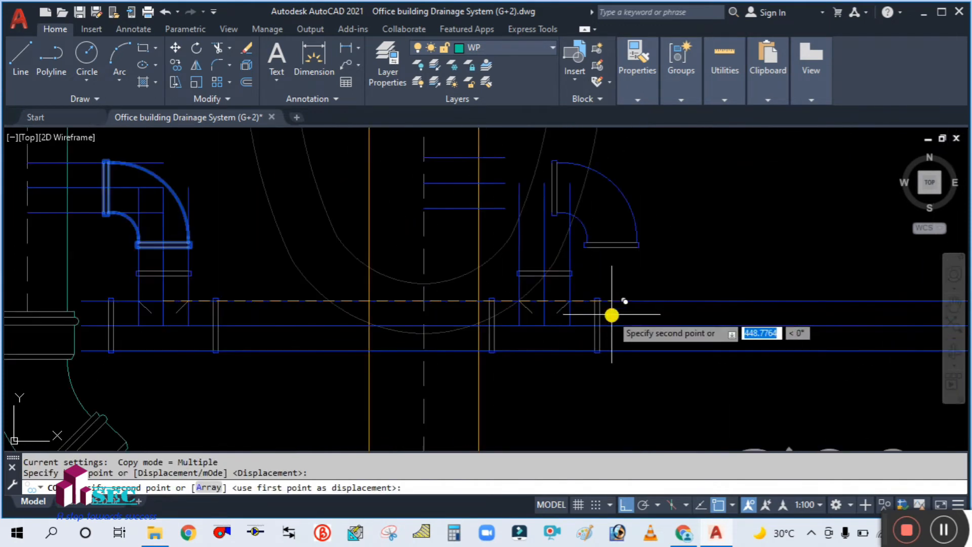
pyautogui.click(543, 303)
# Place further copies of the elbow on the third and fourth vent branches at their tee centre lines
pyautogui.scroll(-4, 517, 299)
pyautogui.scroll(6, 850, 294)
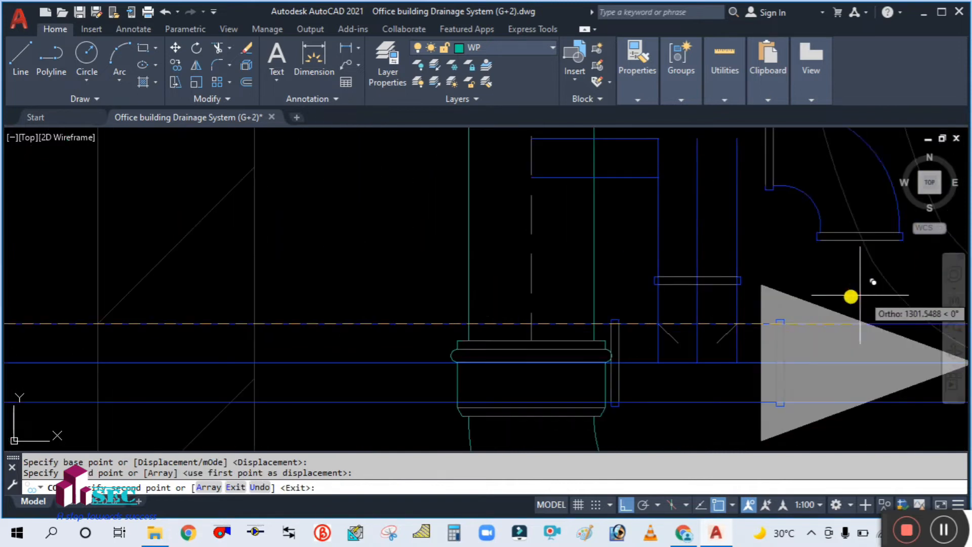
pyautogui.click(697, 322)
pyautogui.scroll(-5, 697, 322)
pyautogui.scroll(5, 636, 298)
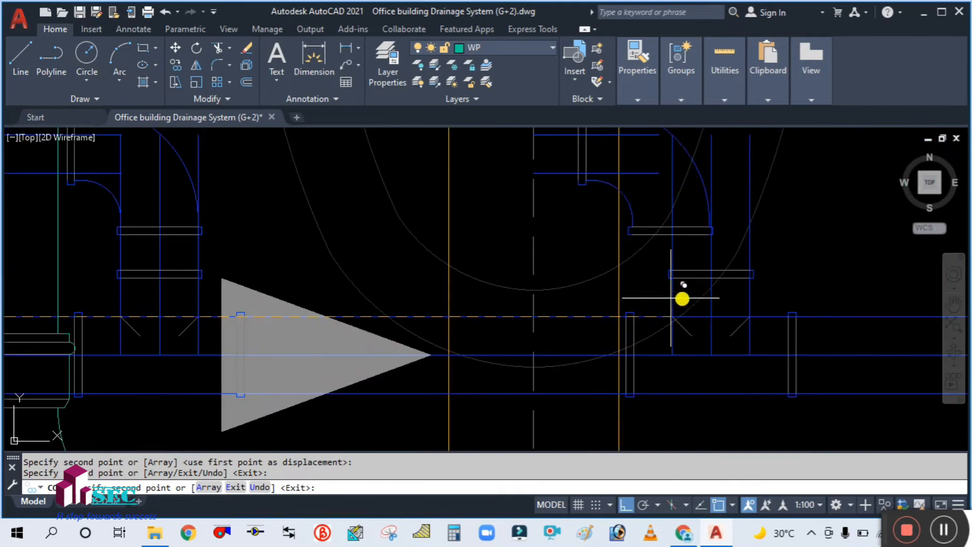
pyautogui.click(707, 317)
# Place elbow copies on the fifth and sixth vent branches at their tee centre lines and finish copying
pyautogui.scroll(-5, 484, 278)
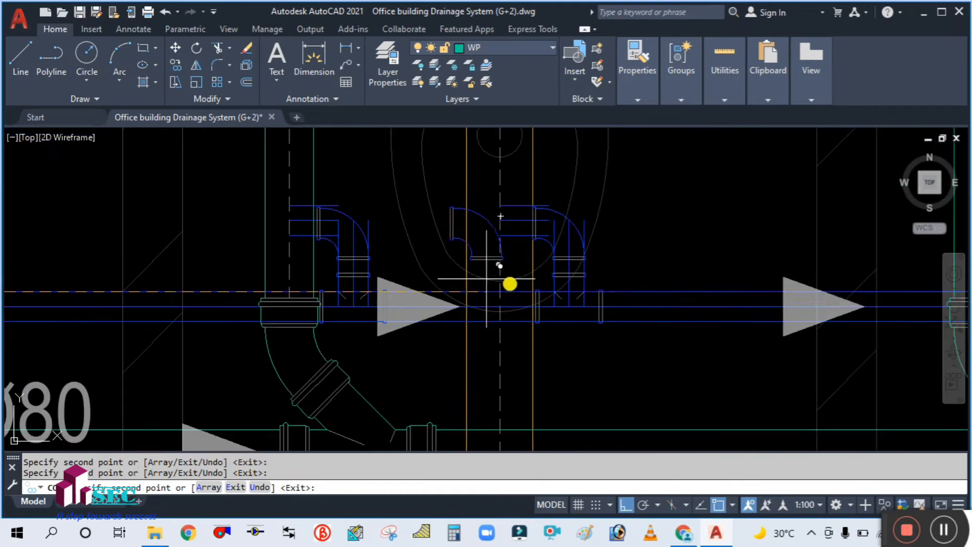
pyautogui.moveTo(783, 287); pyautogui.dragTo(236, 288, button='middle')
pyautogui.scroll(5, 486, 282)
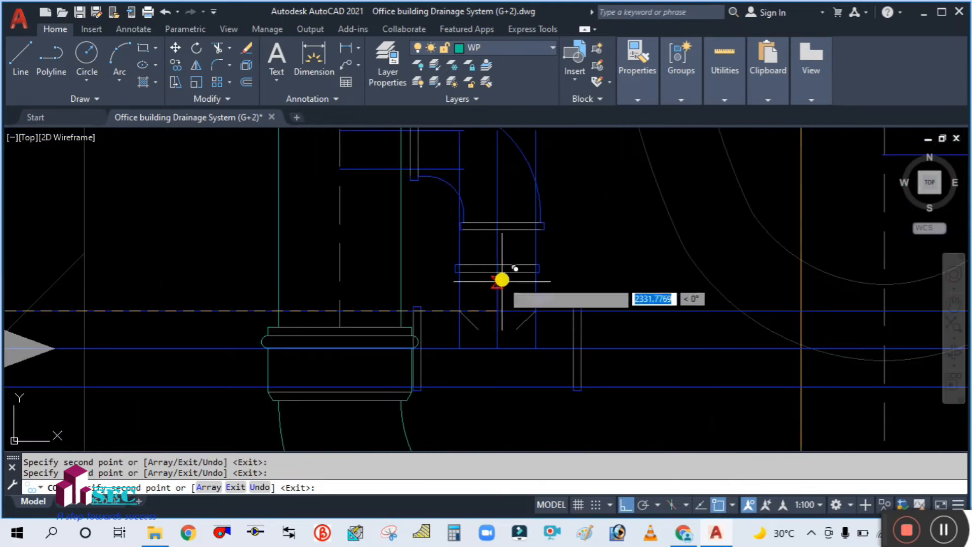
pyautogui.click(496, 311)
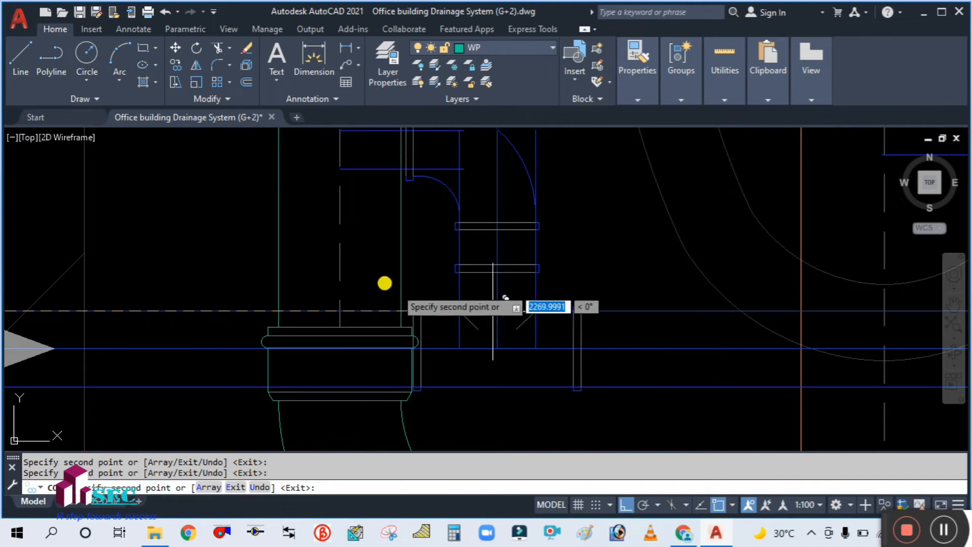
pyautogui.scroll(-5, 386, 282)
pyautogui.scroll(5, 544, 283)
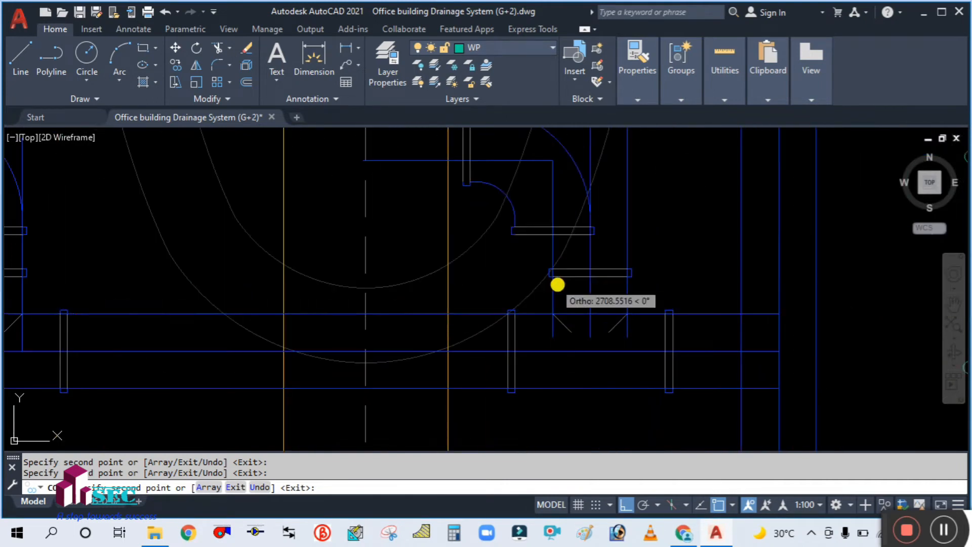
pyautogui.click(592, 314)
pyautogui.scroll(-5, 479, 258)
pyautogui.press('Escape')
# Move the sixth branch's elbow up by its collar midpoint onto the branch's horizontal centre line
pyautogui.scroll(3, 455, 262)
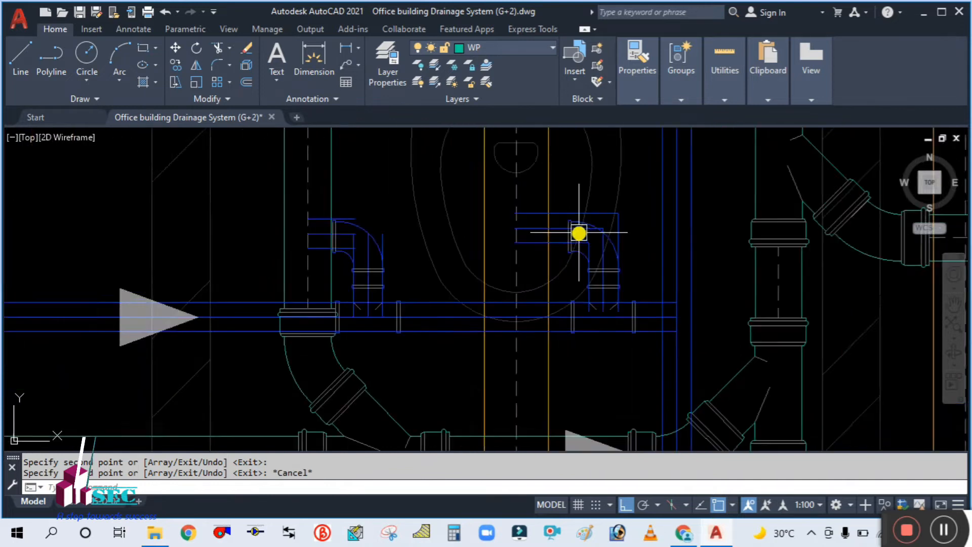
pyautogui.scroll(2, 579, 232)
pyautogui.scroll(2, 560, 233)
pyautogui.click(541, 229)
pyautogui.press('Return')
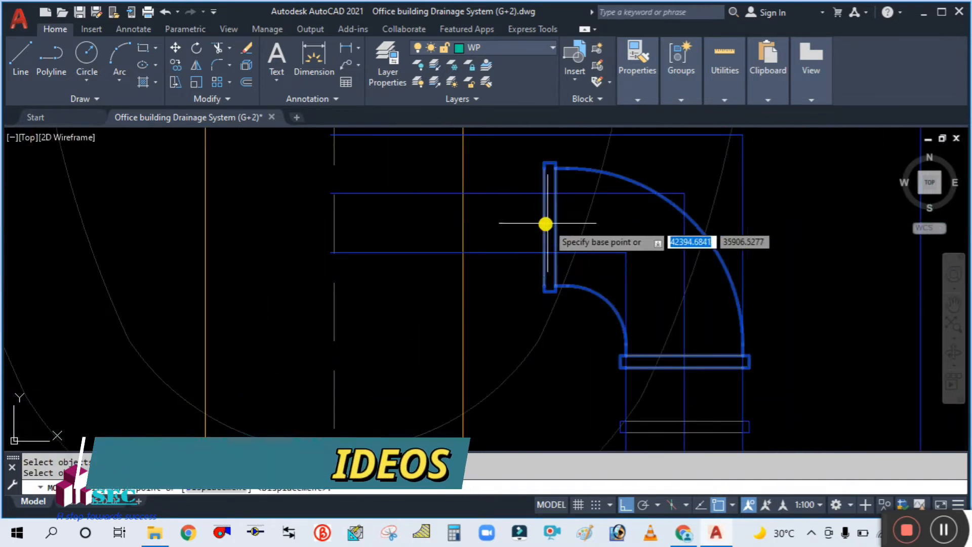
pyautogui.click(545, 225)
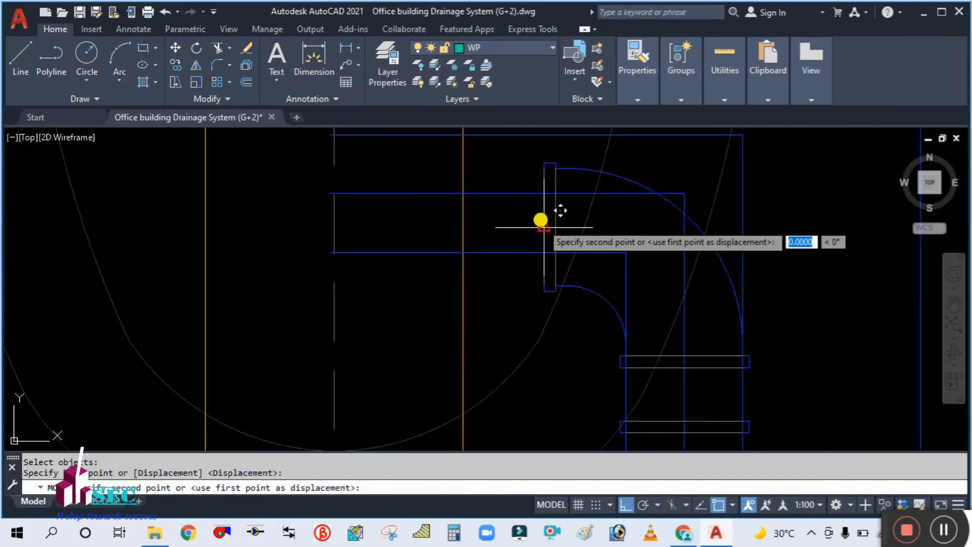
pyautogui.click(547, 192)
pyautogui.scroll(-5, 615, 242)
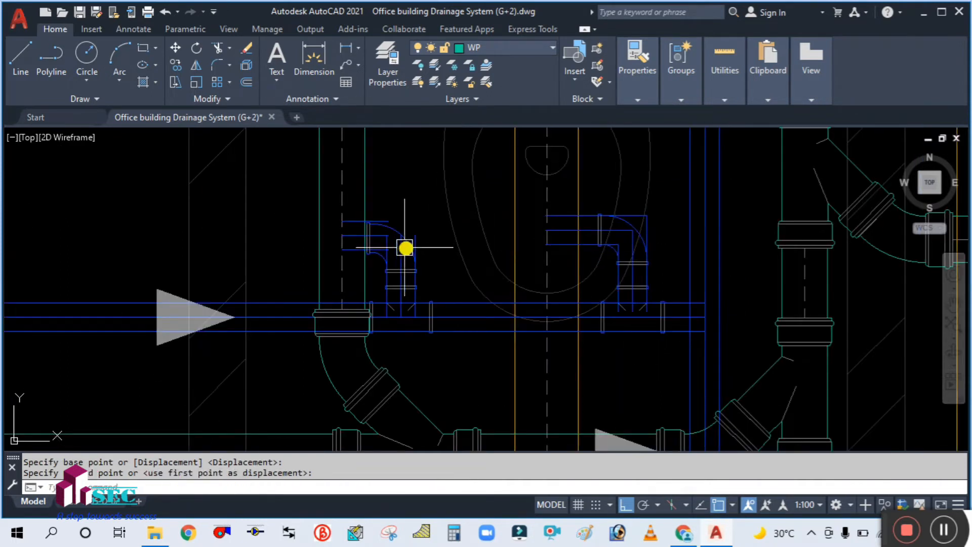
# Move the fifth vent branch's elbow up by its collar midpoint onto the branch's horizontal centre line
pyautogui.scroll(4, 386, 242)
pyautogui.press('space')
pyautogui.click(409, 213)
pyautogui.scroll(6, 340, 223)
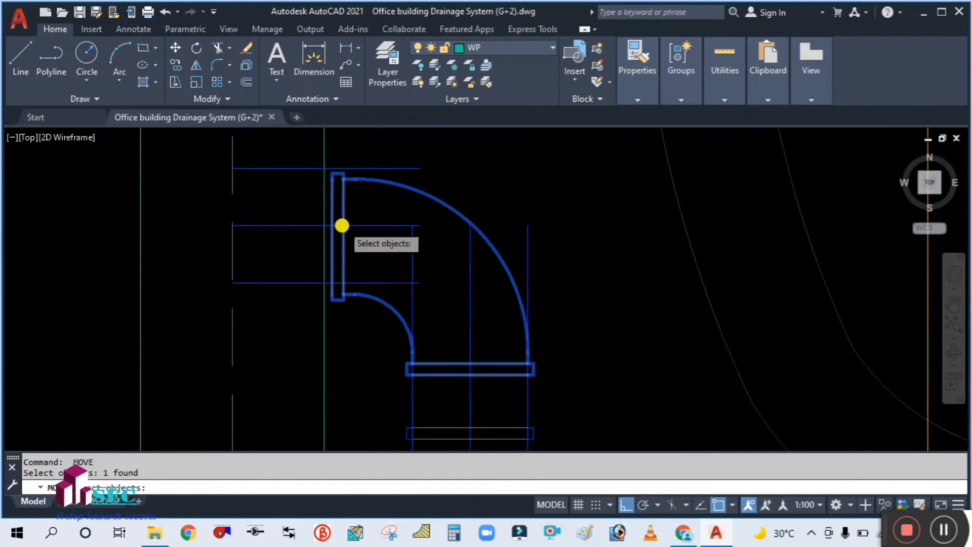
pyautogui.press('space')
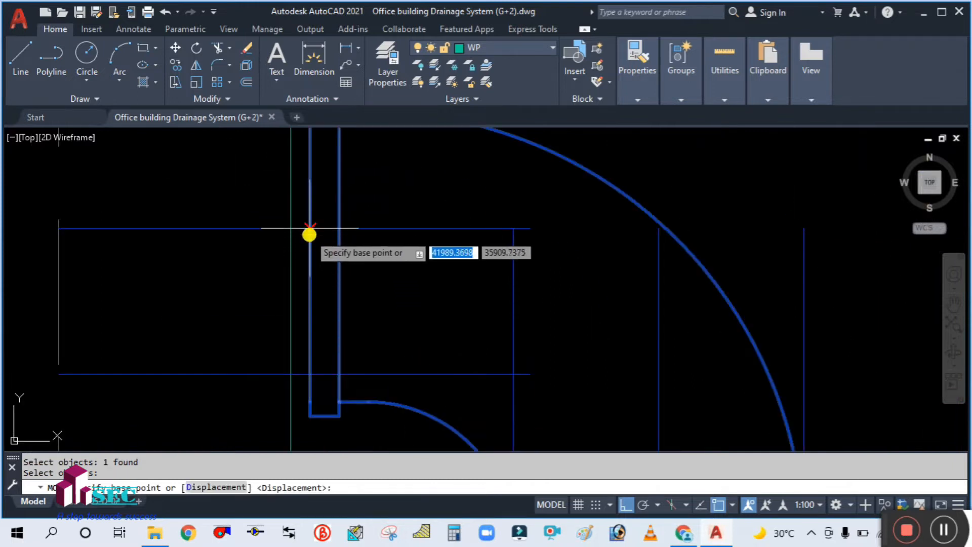
pyautogui.click(308, 254)
pyautogui.scroll(-4, 309, 243)
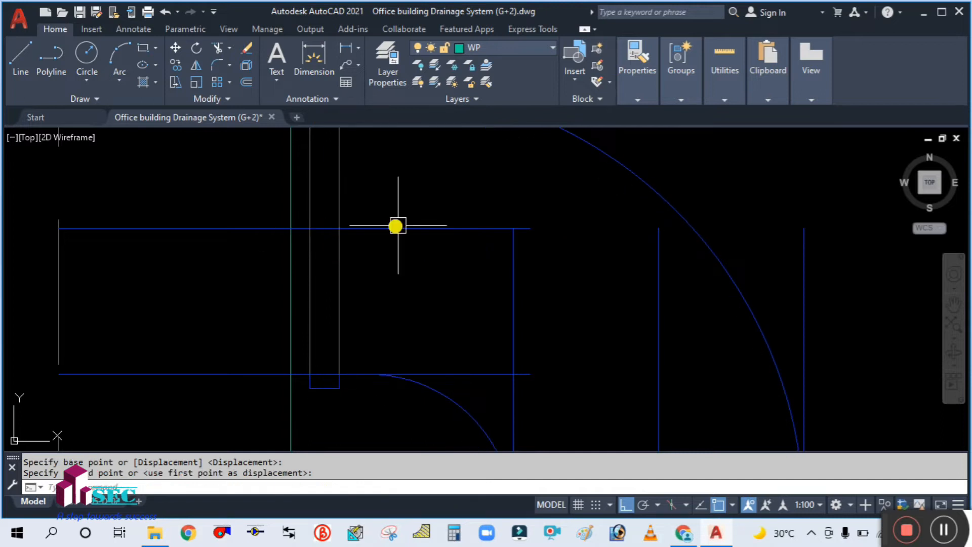
# Move the fourth vent branch's elbow up by its collar midpoint onto the branch's horizontal centre line
pyautogui.scroll(6, 301, 258)
pyautogui.scroll(-3, 570, 223)
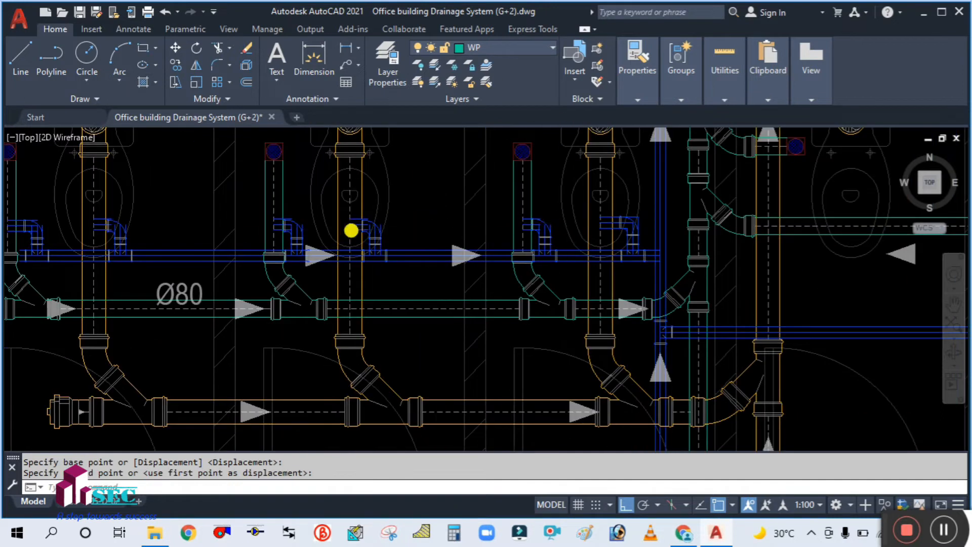
pyautogui.scroll(5, 355, 229)
pyautogui.press('space')
pyautogui.click(408, 197)
pyautogui.scroll(5, 381, 203)
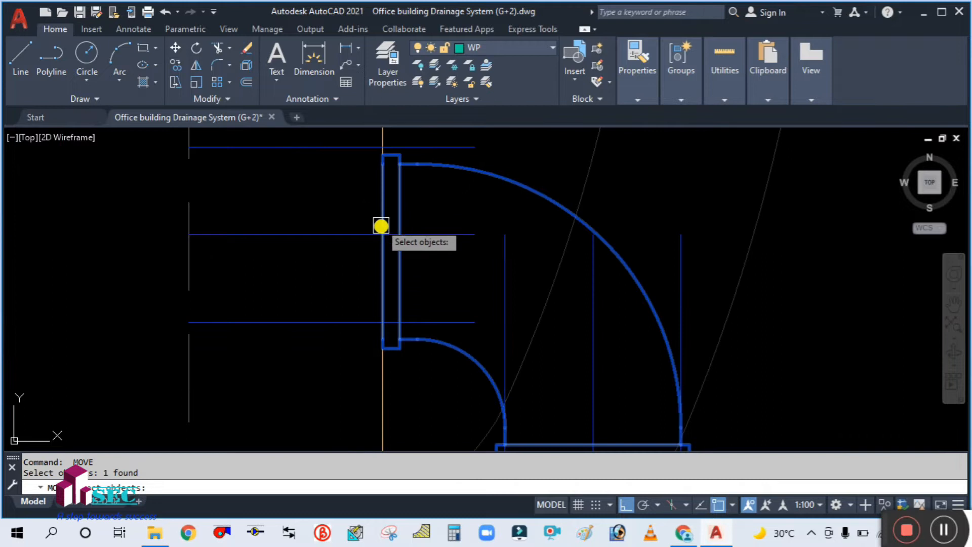
pyautogui.press('space')
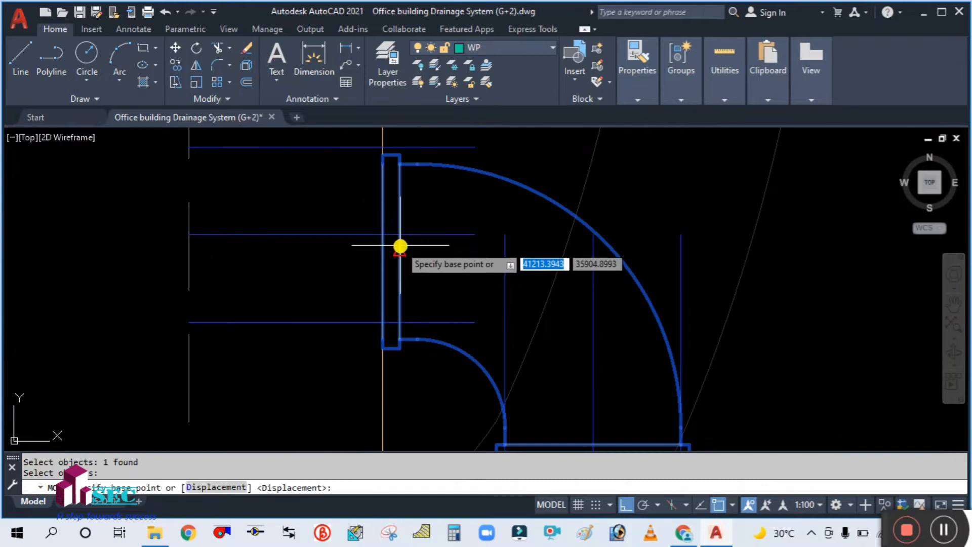
pyautogui.click(400, 249)
pyautogui.click(397, 234)
pyautogui.scroll(-5, 583, 252)
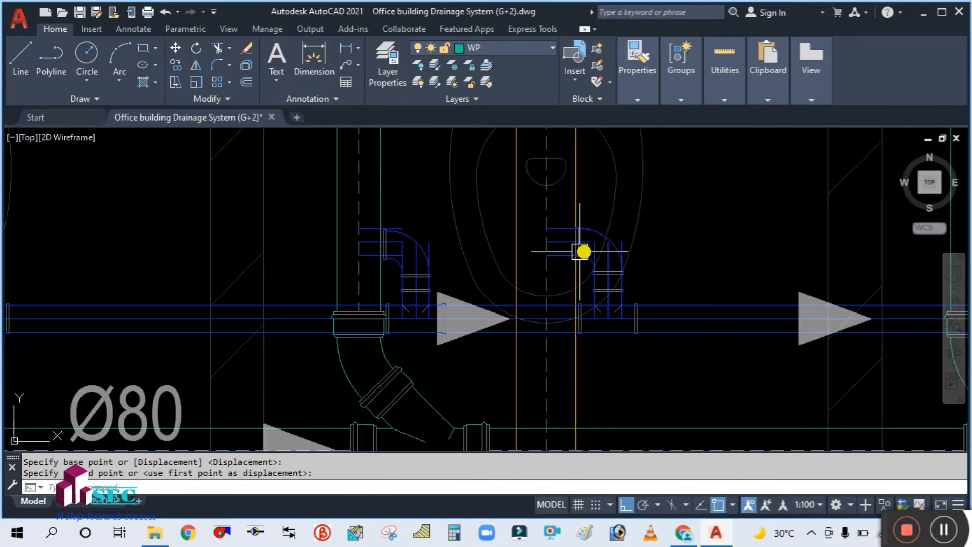
# Move the third vent branch's elbow up by its collar midpoint onto the branch's horizontal centre line
pyautogui.scroll(6, 346, 238)
pyautogui.press('space')
pyautogui.click(561, 220)
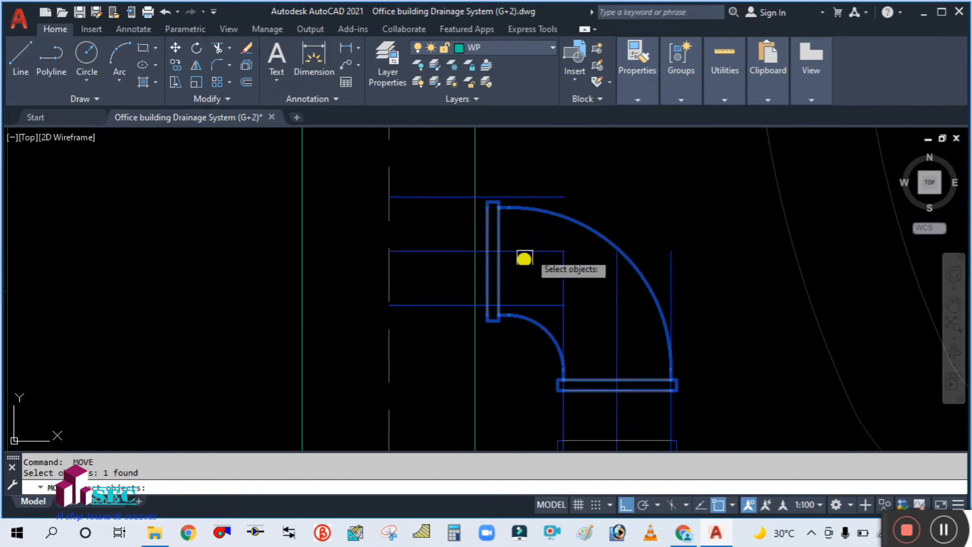
pyautogui.press('space')
pyautogui.click(499, 261)
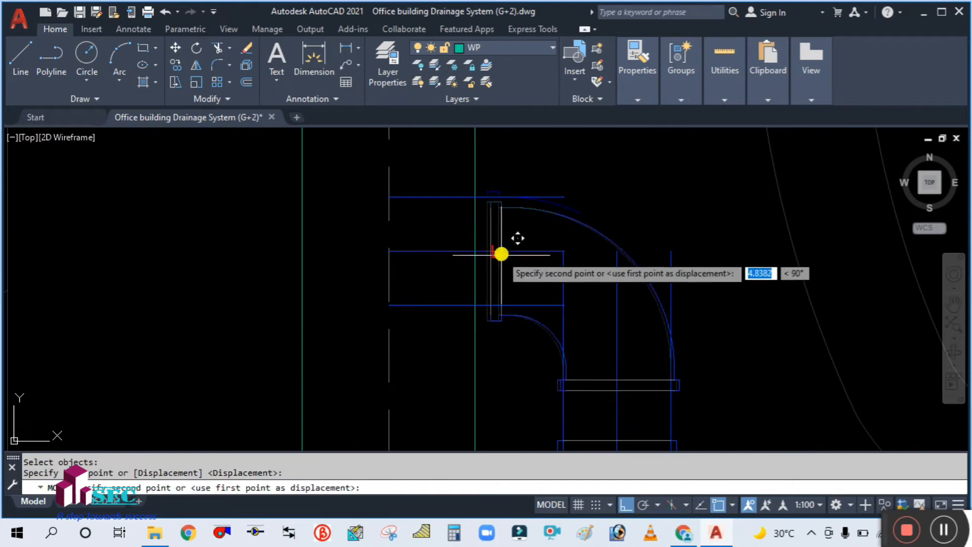
pyautogui.click(500, 249)
# Move the second vent branch's elbow up by its collar midpoint onto the branch's horizontal centre line
pyautogui.scroll(-5, 583, 238)
pyautogui.scroll(6, 479, 271)
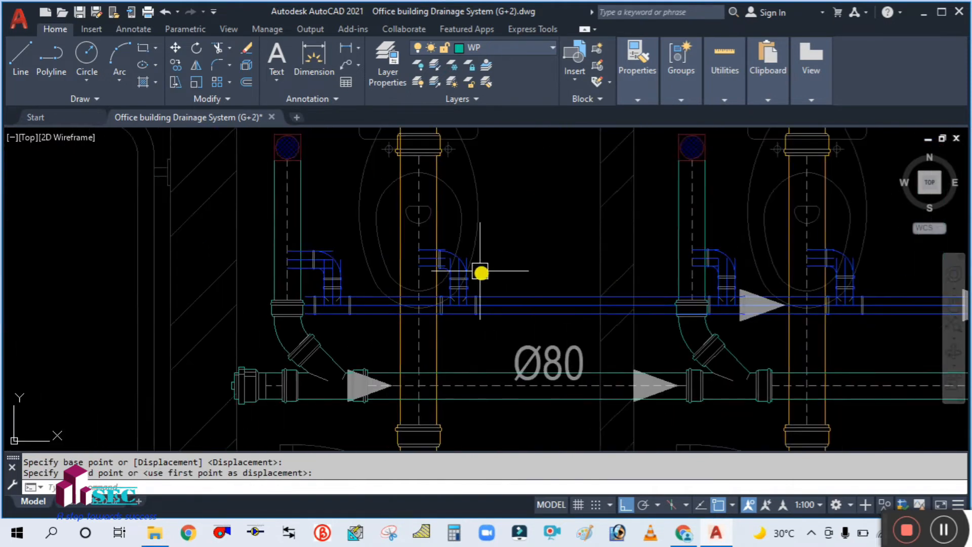
pyautogui.click(342, 214)
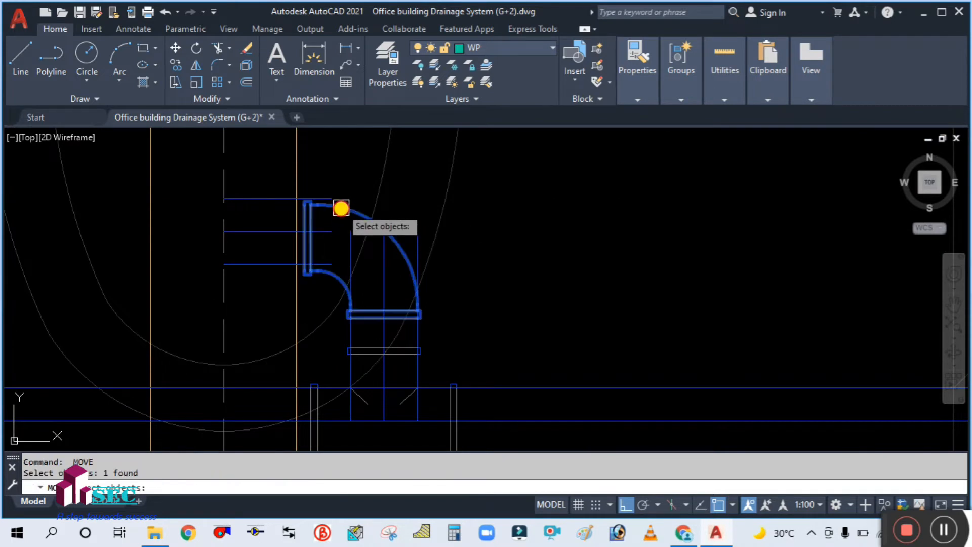
pyautogui.scroll(4, 290, 216)
pyautogui.press('space')
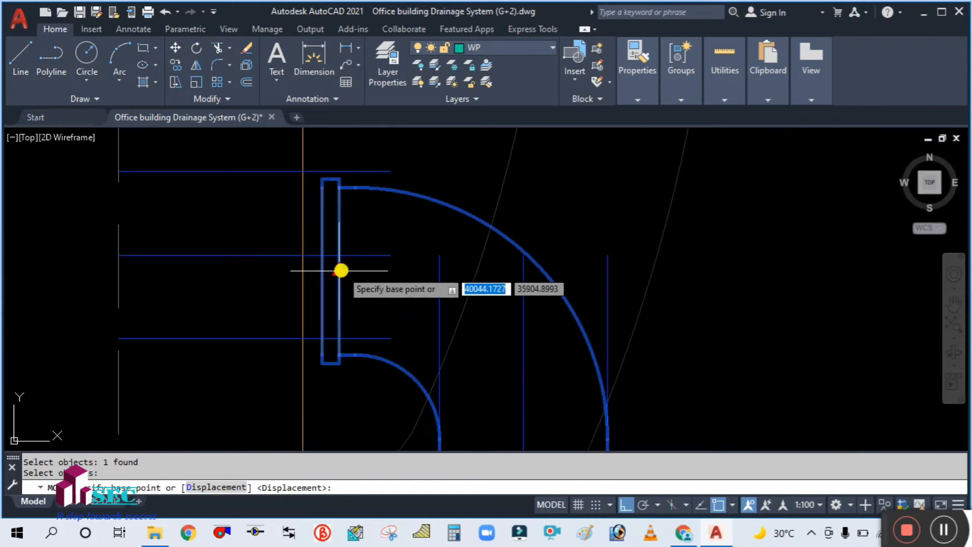
pyautogui.click(339, 268)
pyautogui.click(337, 251)
pyautogui.scroll(-4, 577, 257)
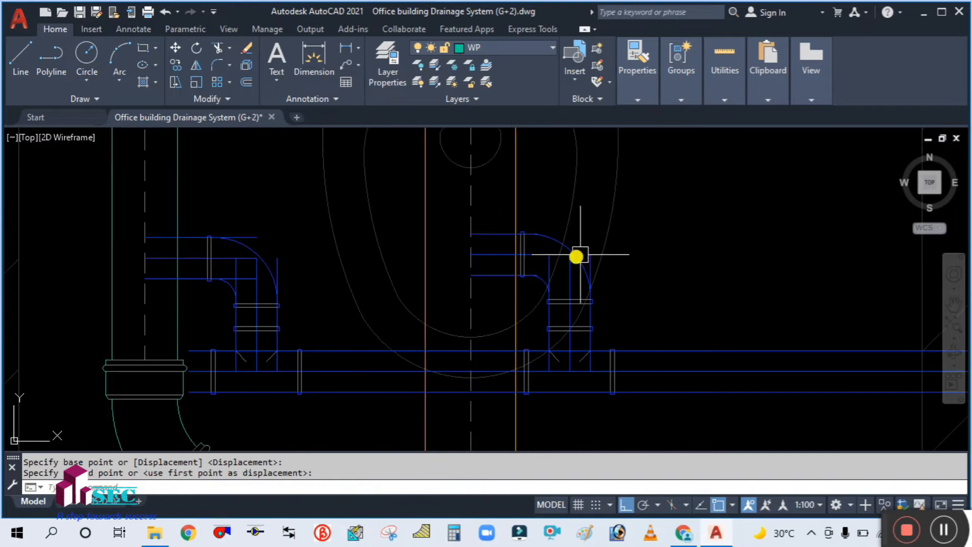
# Inspect the elbows along the vent branches, from the first branch across to the sixth
pyautogui.scroll(4, 220, 276)
pyautogui.scroll(-3, 434, 261)
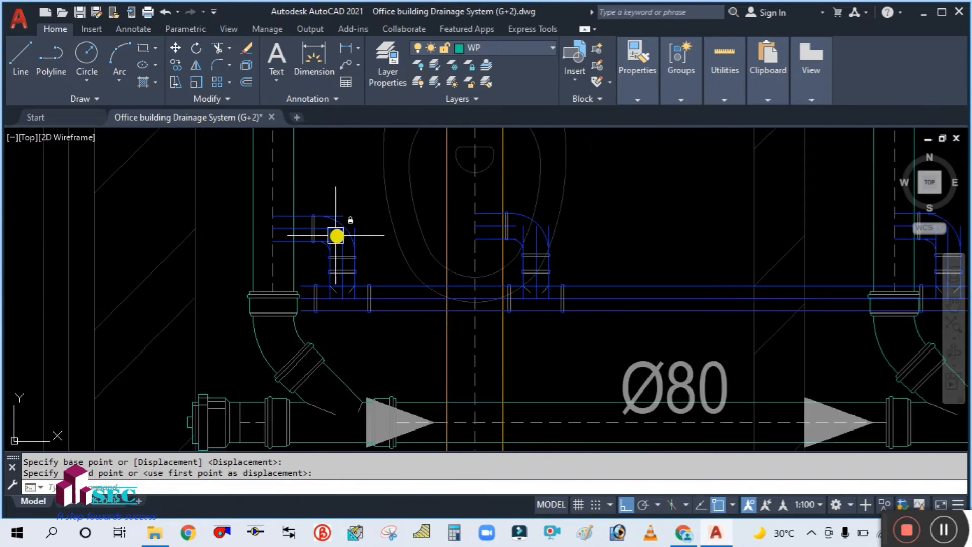
pyautogui.scroll(4, 336, 235)
pyautogui.scroll(-4, 364, 238)
pyautogui.moveTo(632, 290); pyautogui.dragTo(228, 174, button='middle')
pyautogui.scroll(-1, 426, 229)
pyautogui.scroll(2, 471, 192)
pyautogui.scroll(-5, 471, 215)
pyautogui.scroll(5, 470, 213)
pyautogui.scroll(4, 440, 246)
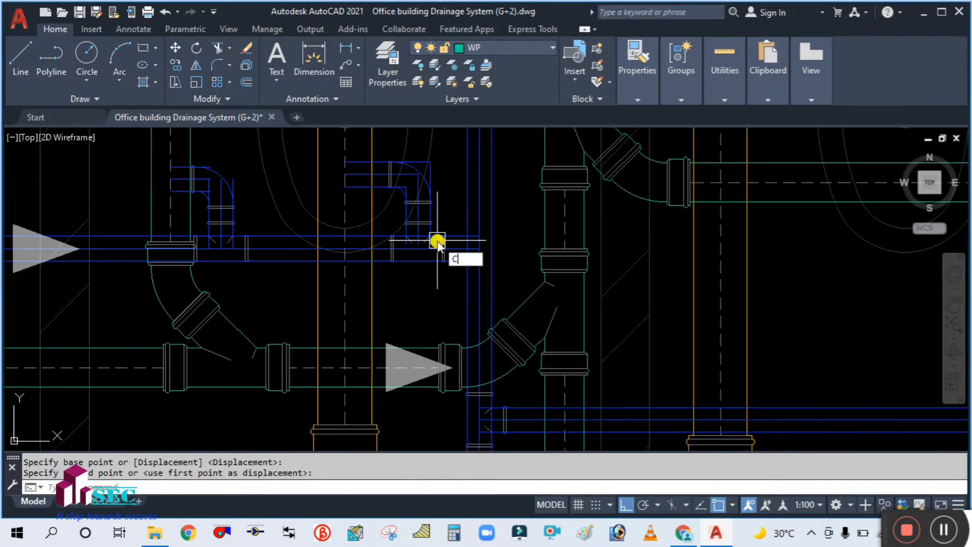
# Copy the sixth branch's elbow by its lower collar centre to the centre-line corner of the vent pipe near the VP 1% slope note
pyautogui.write('co')
pyautogui.press('Return')
pyautogui.scroll(4, 425, 192)
pyautogui.click(414, 170)
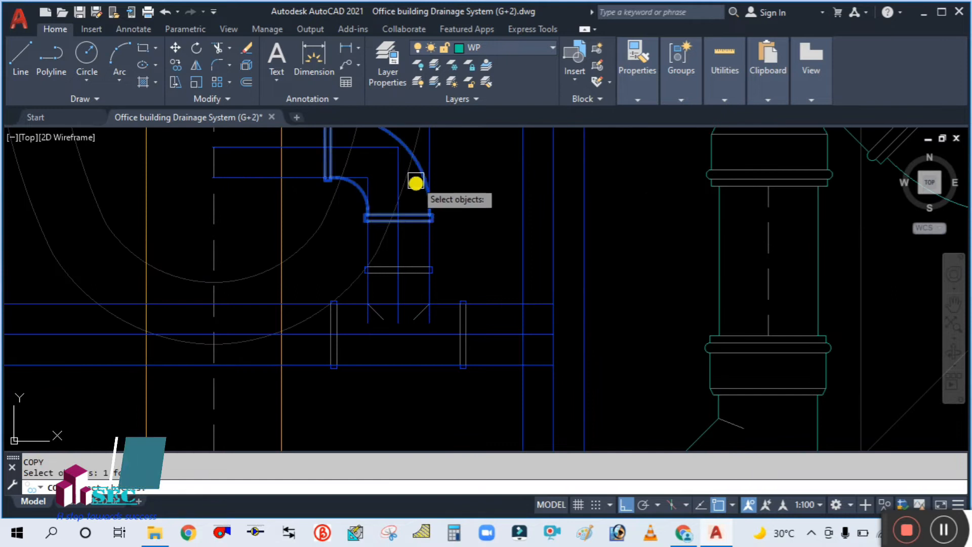
pyautogui.press('Return')
pyautogui.click(400, 219)
pyautogui.scroll(-2, 397, 223)
pyautogui.scroll(-3, 399, 225)
pyautogui.scroll(6, 738, 272)
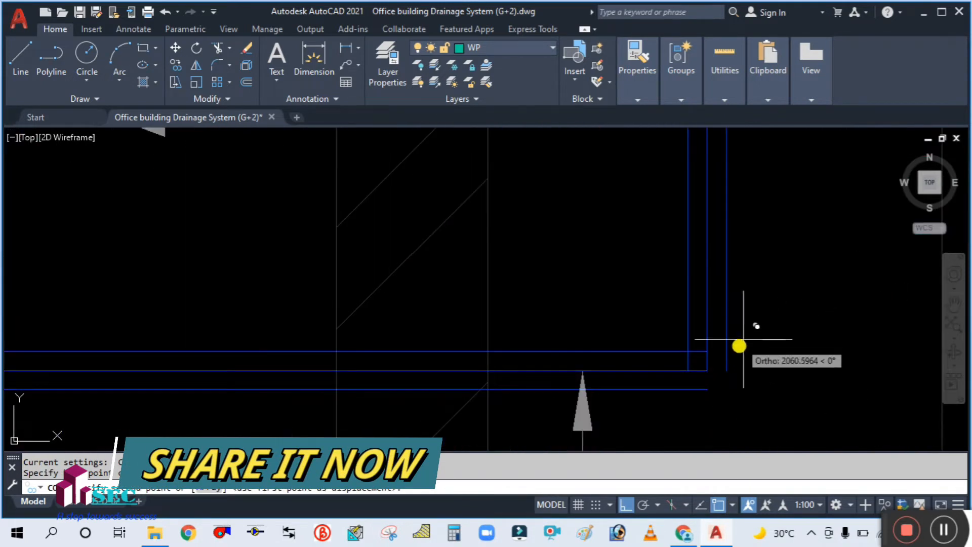
pyautogui.click(706, 370)
pyautogui.press('Escape')
# Rotate the copied elbow at the VP slope note corner by 270° around a point beside it
pyautogui.scroll(-2, 683, 322)
pyautogui.scroll(2, 683, 322)
pyautogui.write('RO')
pyautogui.press('Return')
pyautogui.scroll(4, 572, 305)
pyautogui.click(510, 290)
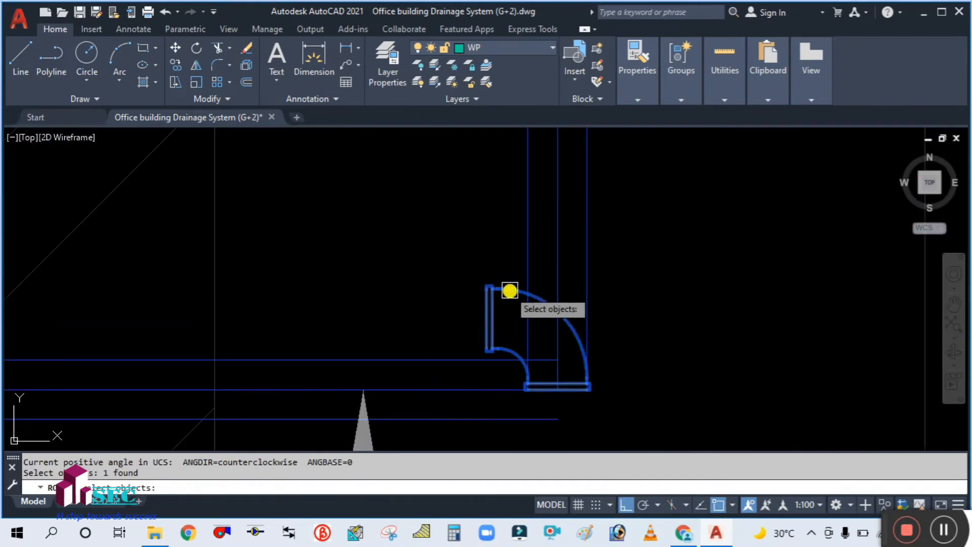
pyautogui.scroll(-2, 511, 292)
pyautogui.press('Return')
pyautogui.click(598, 272)
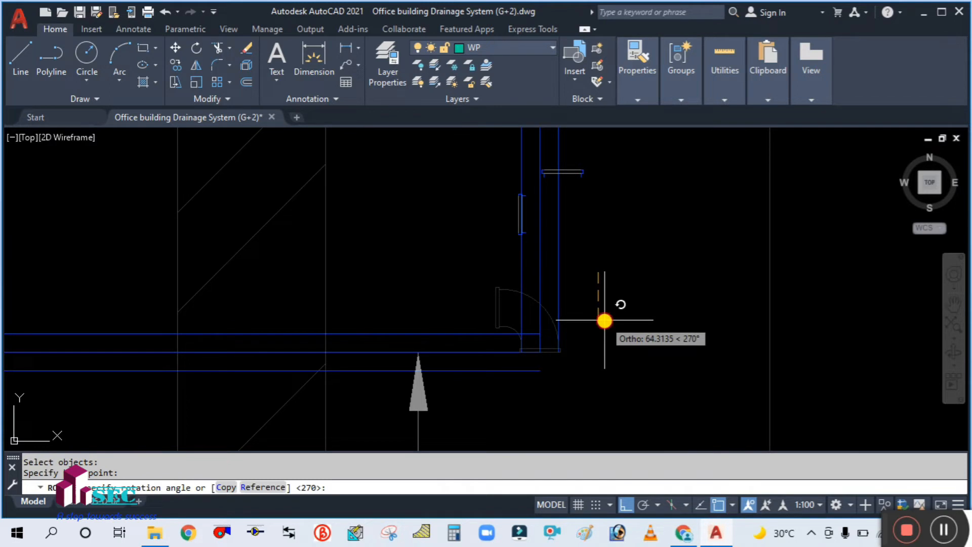
pyautogui.click(604, 320)
# Move the rotated elbow by its upper collar midpoint onto the vertical vent pipe's centre line near the corner
pyautogui.write('M')
pyautogui.press('Return')
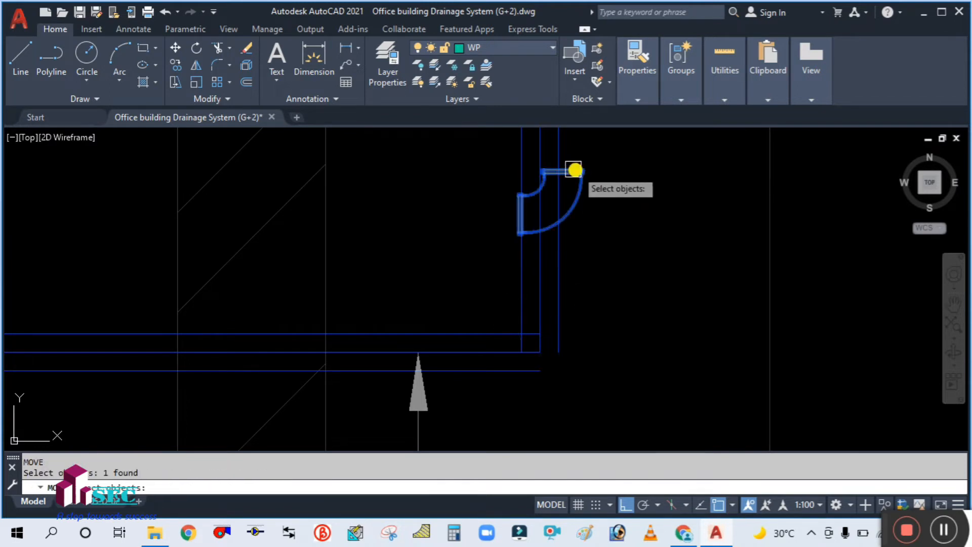
pyautogui.scroll(6, 574, 170)
pyautogui.press('Return')
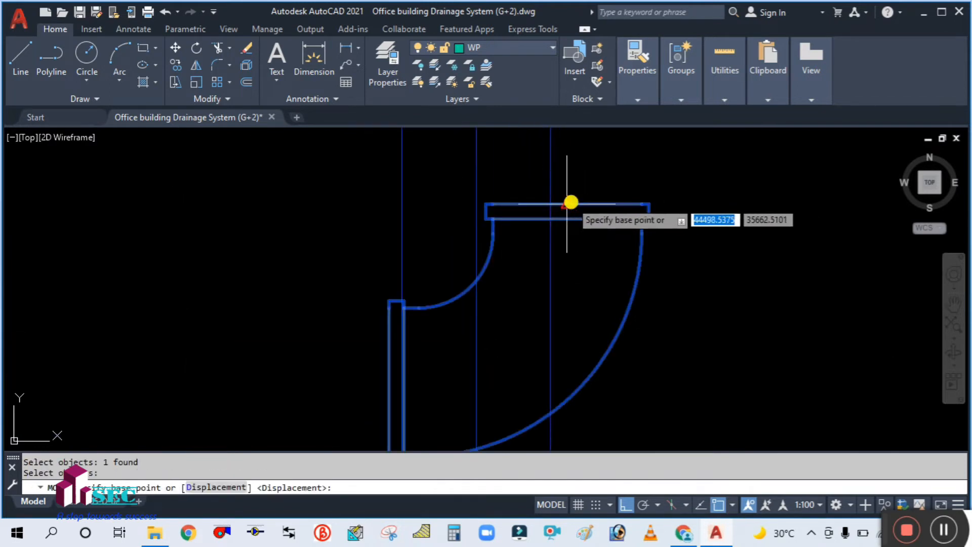
pyautogui.click(570, 202)
pyautogui.scroll(-5, 564, 202)
pyautogui.click(544, 319)
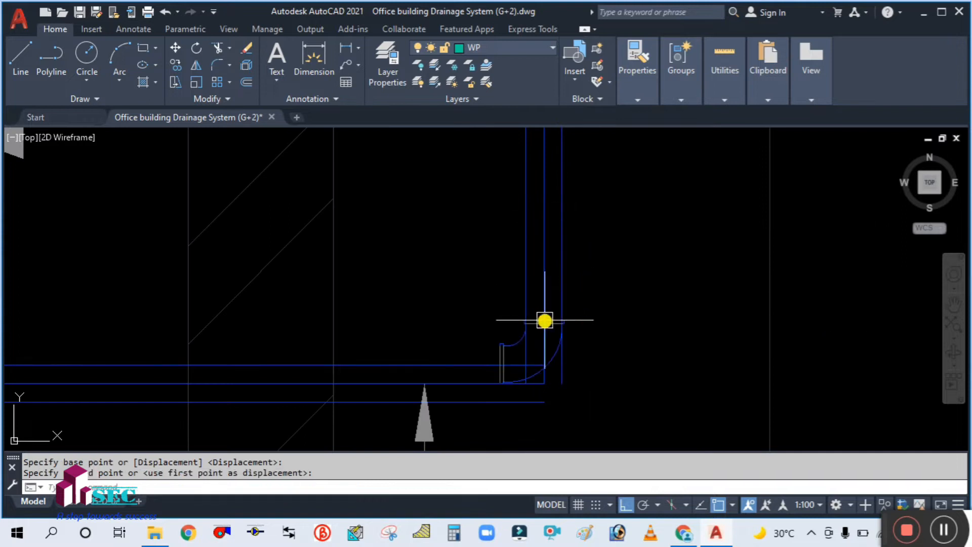
# Move the corner elbow down by its side collar midpoint onto the horizontal vent pipe's centre line
pyautogui.scroll(6, 530, 394)
pyautogui.press('space')
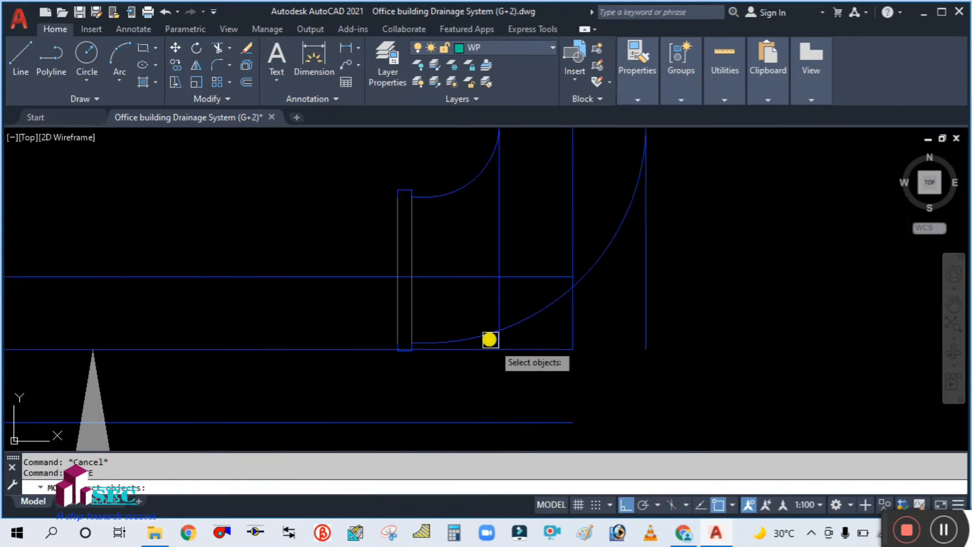
pyautogui.click(416, 307)
pyautogui.press('space')
pyautogui.click(398, 276)
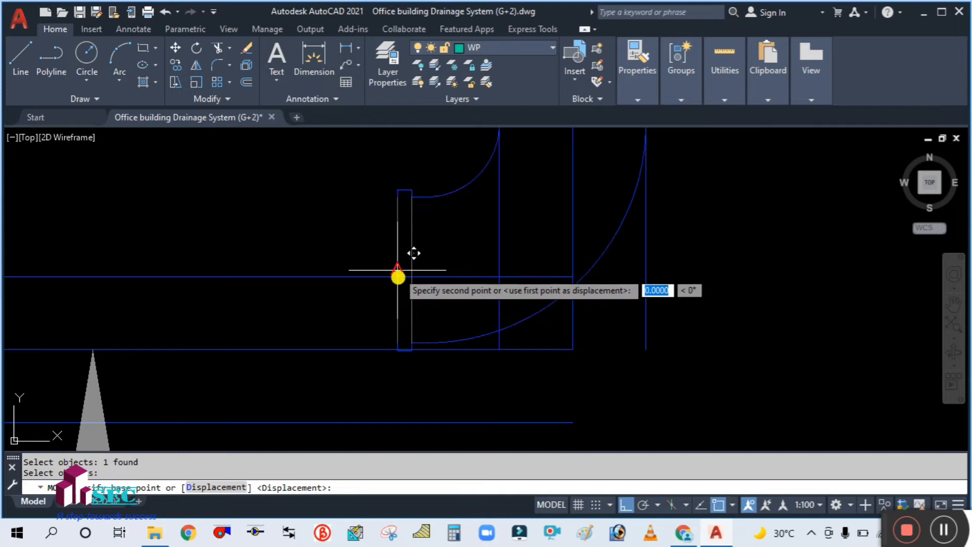
pyautogui.click(401, 348)
pyautogui.scroll(-4, 472, 262)
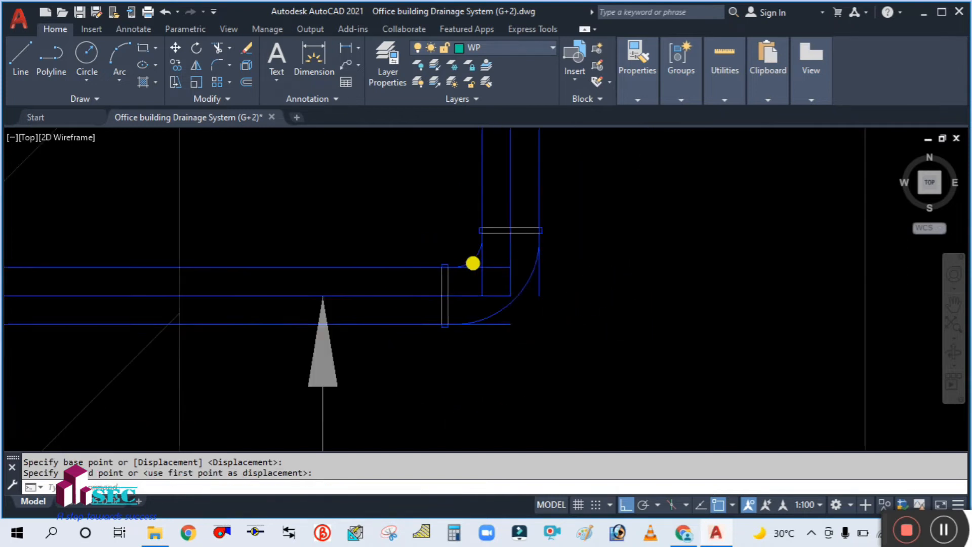
pyautogui.scroll(-6, 549, 289)
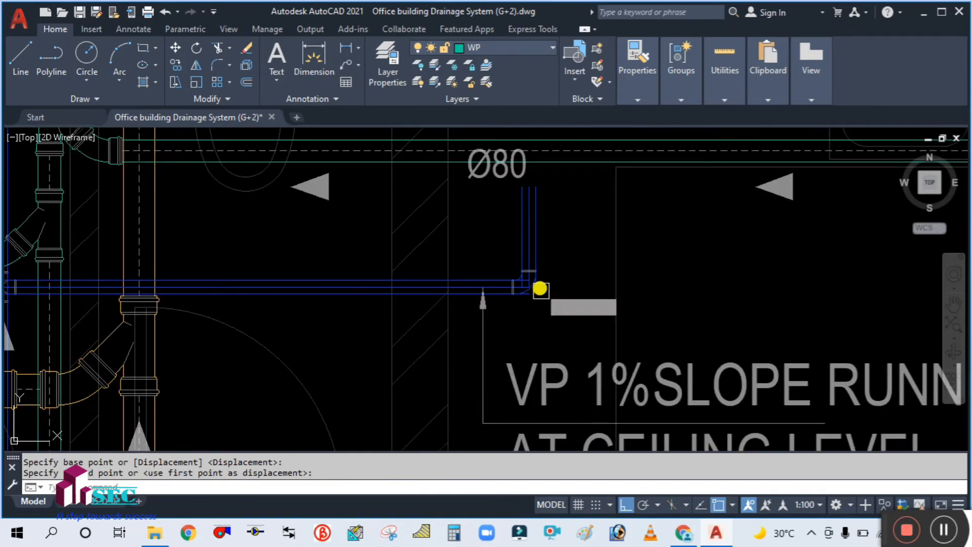
# Copy the corner elbow freely, with Ortho off, to the bend at the vertical vent main's lower end beside the drainage pipes
pyautogui.write('co')
pyautogui.press('space')
pyautogui.scroll(5, 488, 276)
pyautogui.click(506, 319)
pyautogui.scroll(-3, 423, 224)
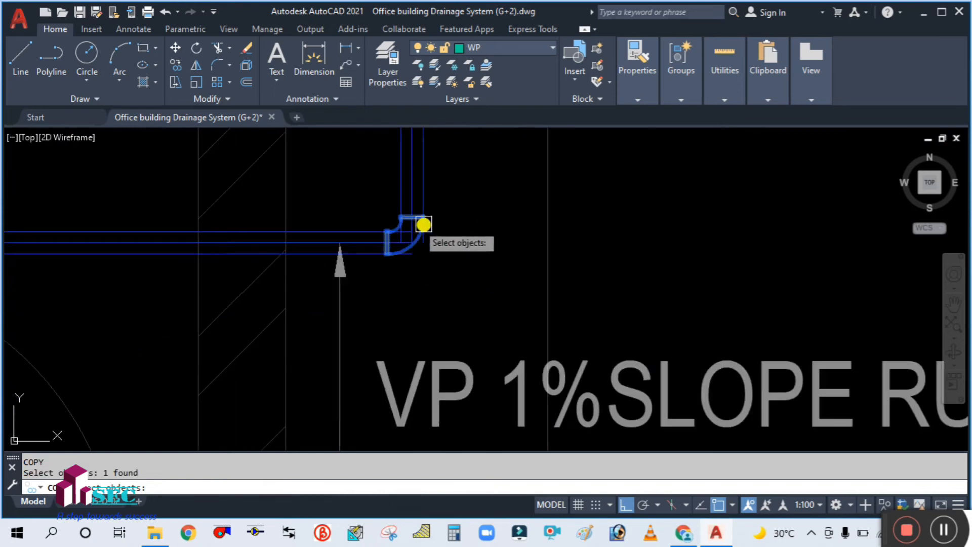
pyautogui.rightClick(443, 191)
pyautogui.click(443, 192)
pyautogui.scroll(-4, 440, 206)
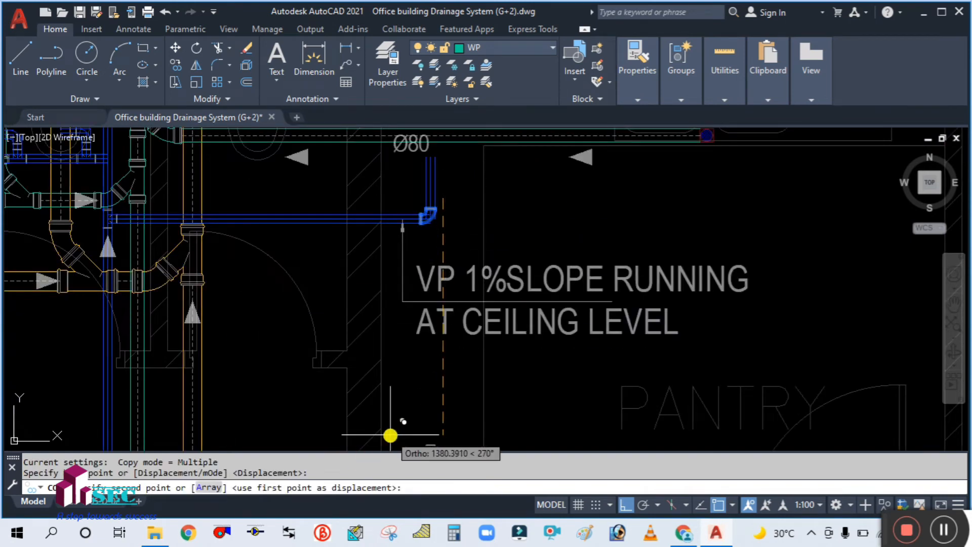
pyautogui.moveTo(398, 406); pyautogui.dragTo(482, 194, button='middle')
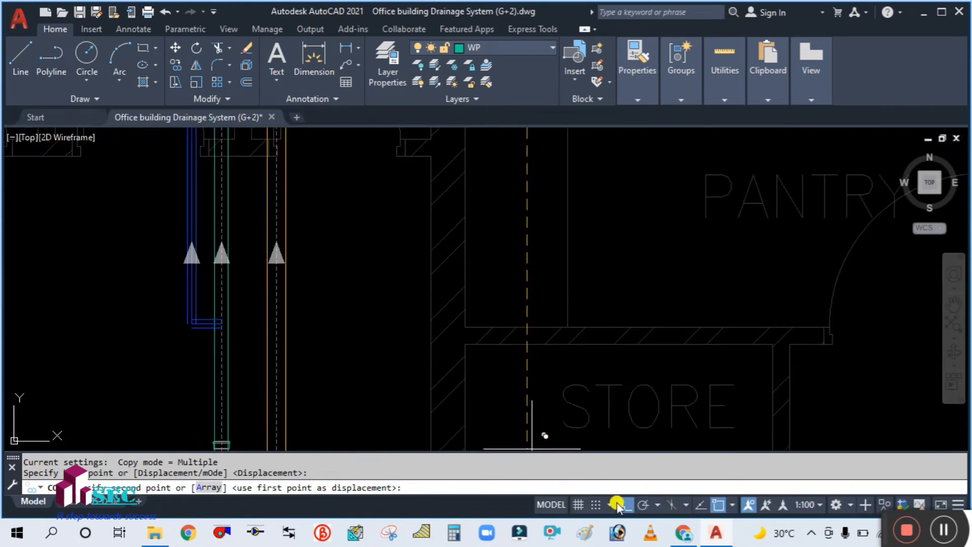
pyautogui.click(626, 504)
pyautogui.scroll(3, 187, 317)
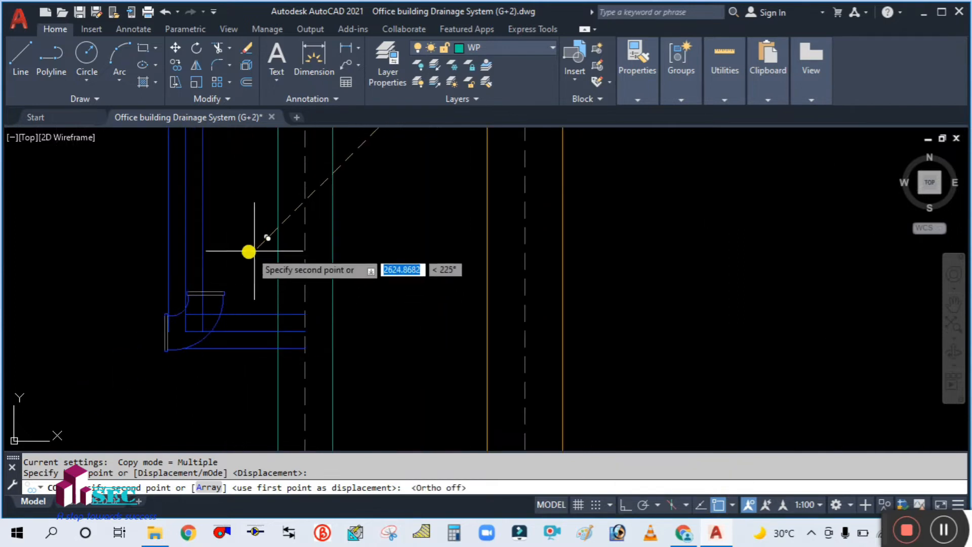
pyautogui.press('Escape')
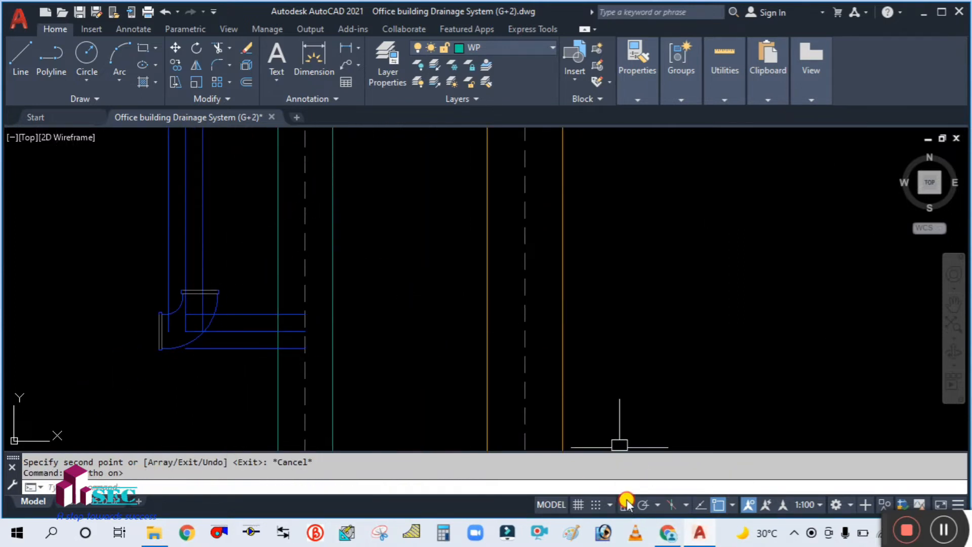
# With Ortho on, rotate the elbow copy at the vent main's lower bend by 180°
pyautogui.scroll(4, 204, 292)
pyautogui.write('R')
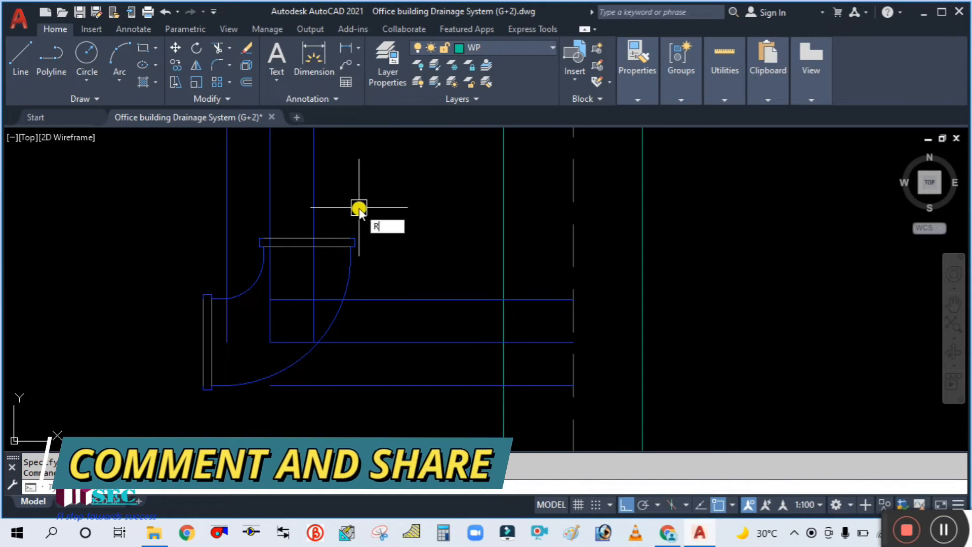
pyautogui.press('Return')
pyautogui.click(369, 231)
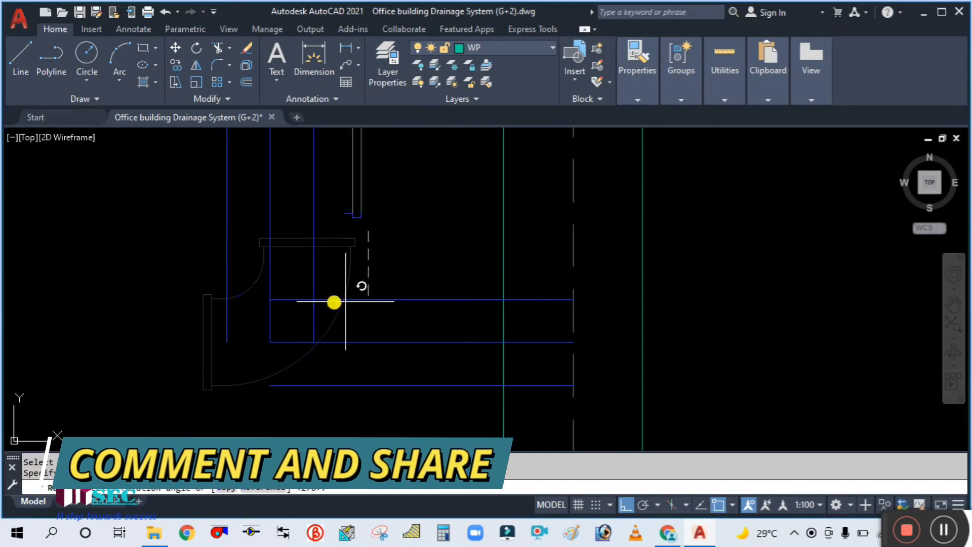
pyautogui.click(42, 330)
# Rotate the lower bend's elbow again so its collars face up and right like the pipe corner
pyautogui.scroll(-4, 190, 285)
pyautogui.press('Return')
pyautogui.click(279, 248)
pyautogui.press('Return')
pyautogui.click(276, 185)
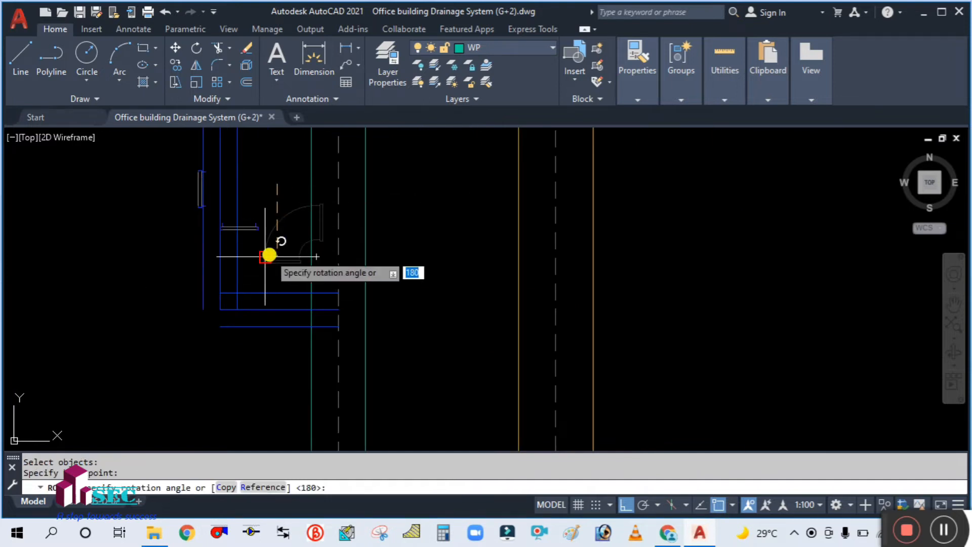
pyautogui.scroll(-4, 96, 272)
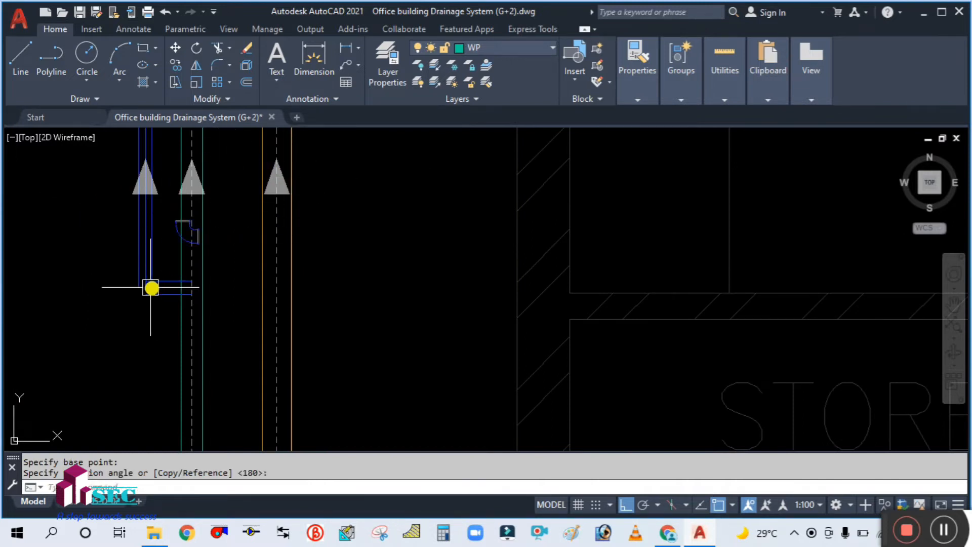
# Move the lower bend's elbow down by its side collar midpoint onto the horizontal vent pipe's centre line
pyautogui.scroll(4, 151, 288)
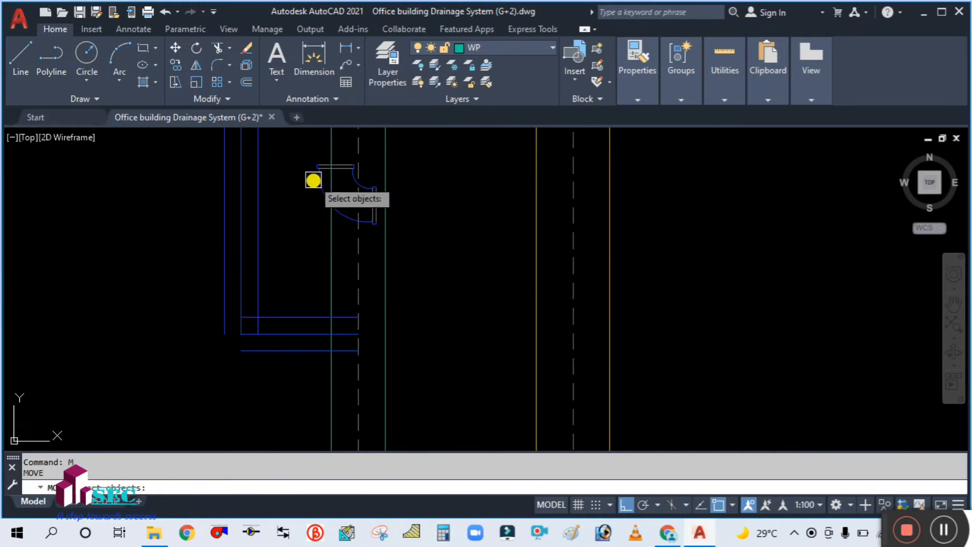
pyautogui.moveTo(377, 225); pyautogui.dragTo(373, 191, button='middle')
pyautogui.press('Return')
pyautogui.click(366, 172)
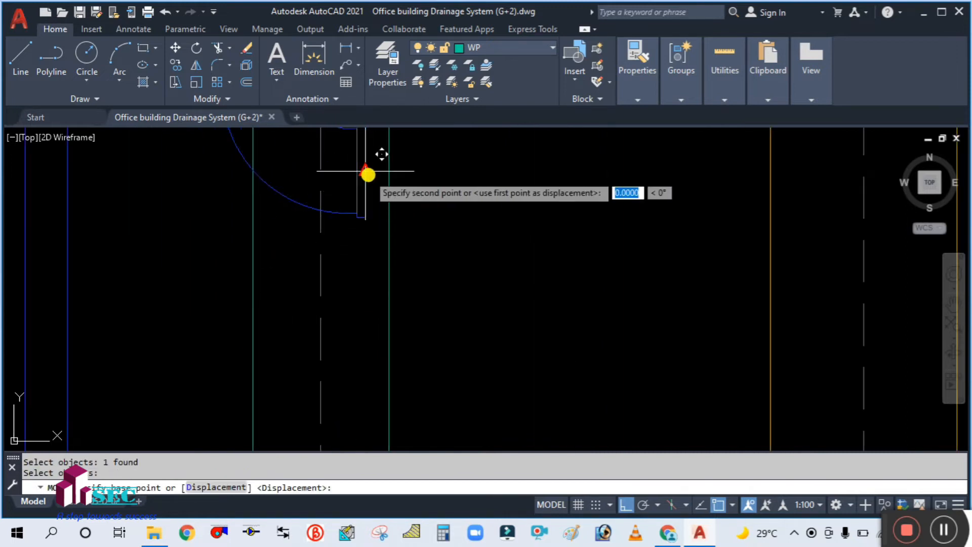
pyautogui.click(300, 302)
# Move the elbow sideways by its upper collar midpoint onto the vertical vent main's centre line
pyautogui.scroll(4, 200, 303)
pyautogui.press('Return')
pyautogui.click(354, 206)
pyautogui.press('Return')
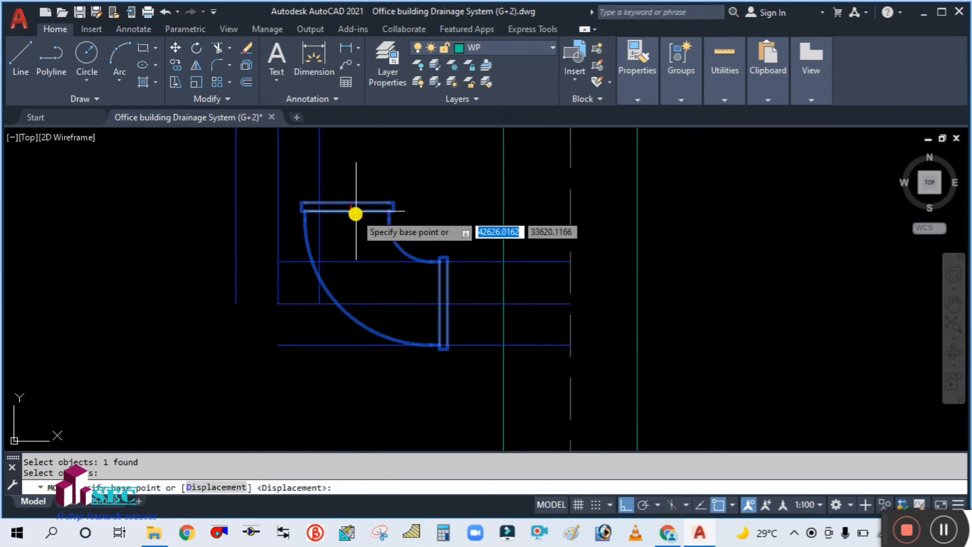
pyautogui.click(347, 210)
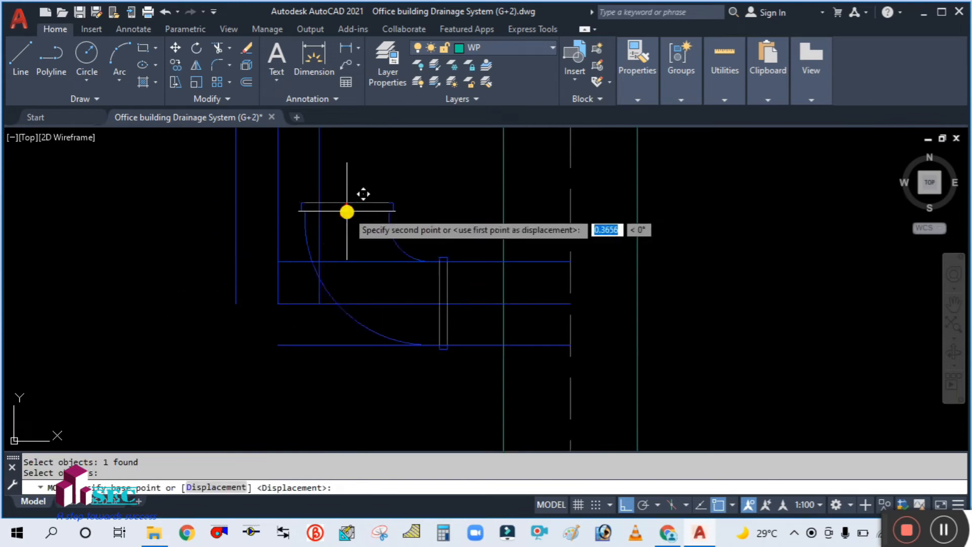
pyautogui.click(278, 210)
pyautogui.scroll(-3, 286, 242)
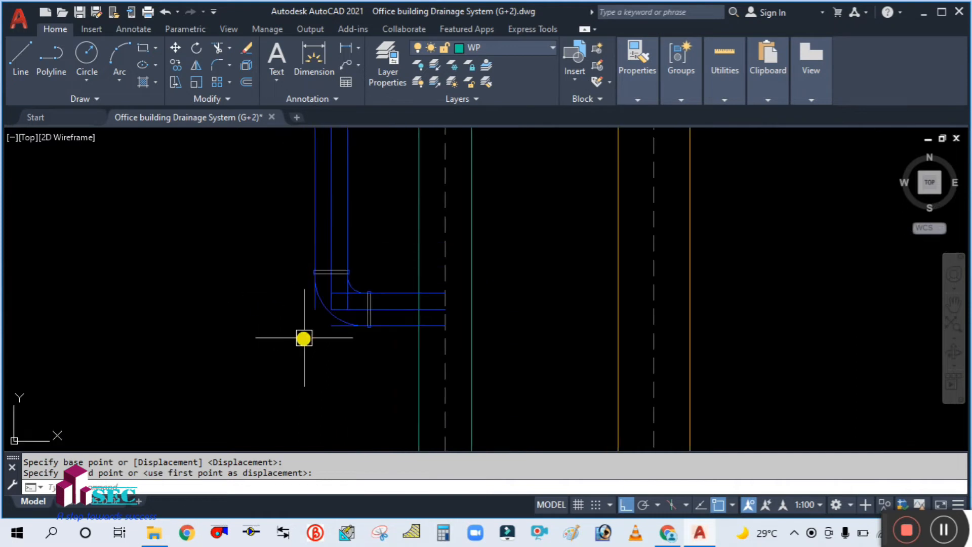
# Trim the vent pipe and centre lines inside the lower bend's elbow, using the outer edges of its two collars as cutting edges
pyautogui.scroll(4, 339, 326)
pyautogui.write('TR')
pyautogui.press('Return')
pyautogui.write('T')
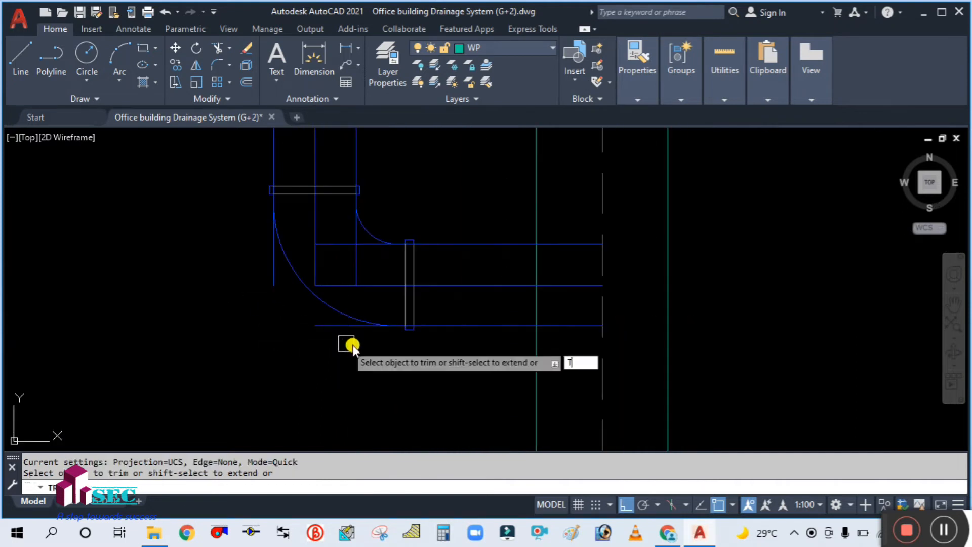
pyautogui.press('Return')
pyautogui.scroll(4, 406, 314)
pyautogui.click(424, 293)
pyautogui.scroll(-4, 395, 385)
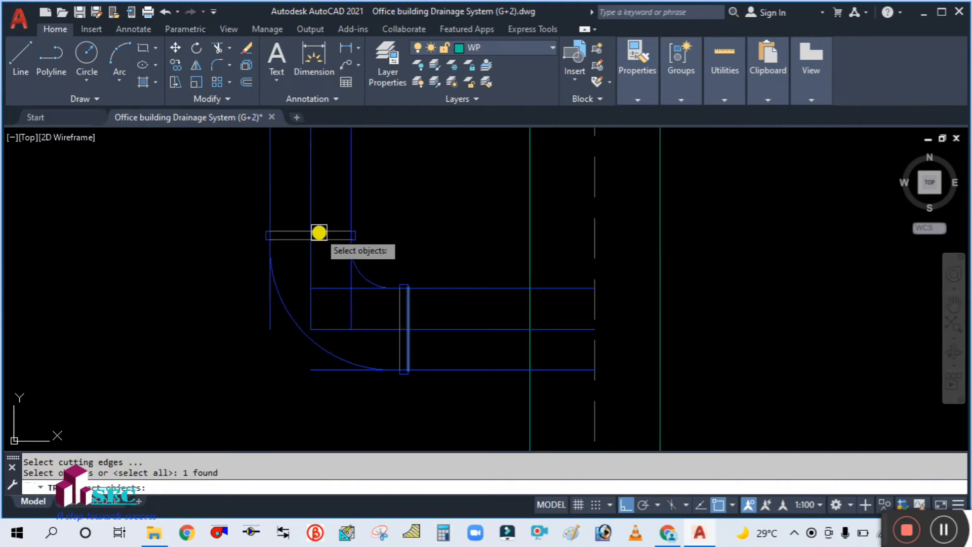
pyautogui.scroll(2, 319, 232)
pyautogui.scroll(-2, 344, 242)
pyautogui.press('Return')
pyautogui.click(215, 292)
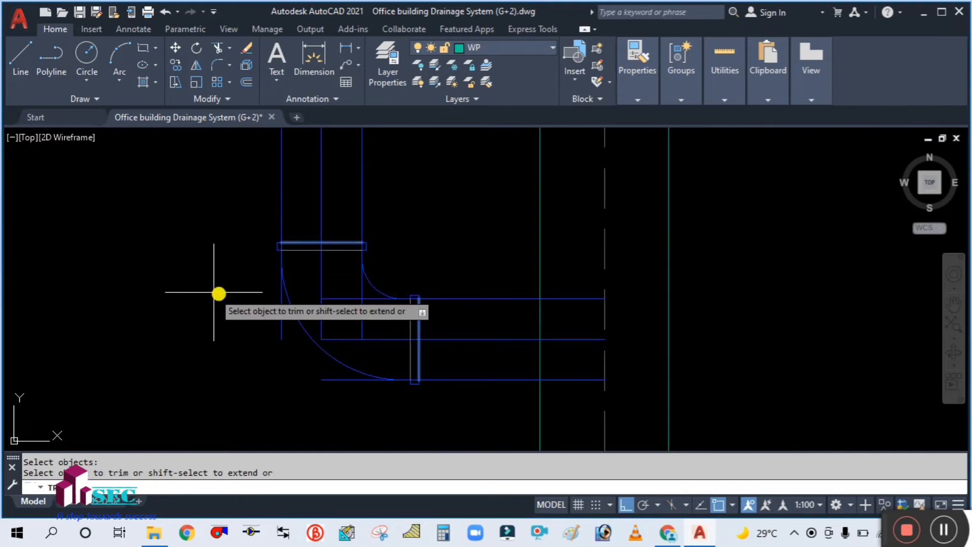
pyautogui.click(425, 270)
pyautogui.click(421, 238)
pyautogui.click(347, 434)
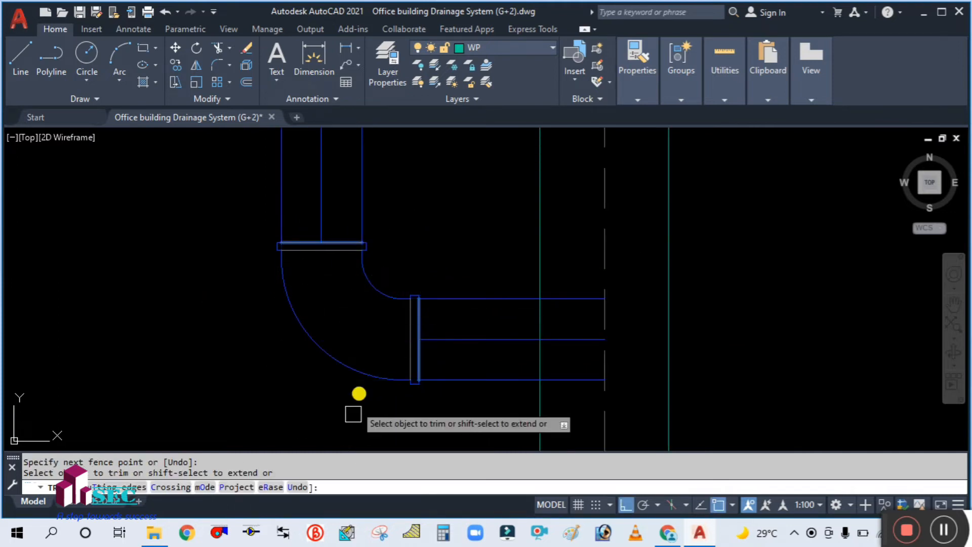
pyautogui.press('Escape')
# Match the vertical vent main's centre line to the dashed centre line of the neighbouring drainage pipe
pyautogui.scroll(-8, 390, 353)
pyautogui.scroll(2, 374, 190)
pyautogui.write('MA')
pyautogui.press('Return')
pyautogui.scroll(2, 442, 377)
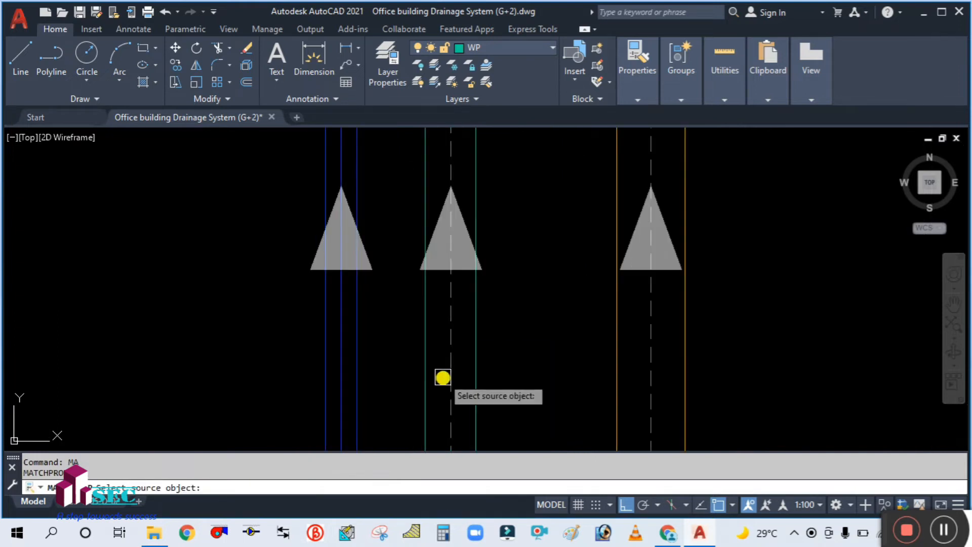
pyautogui.click(451, 370)
pyautogui.scroll(-4, 360, 337)
pyautogui.scroll(6, 354, 364)
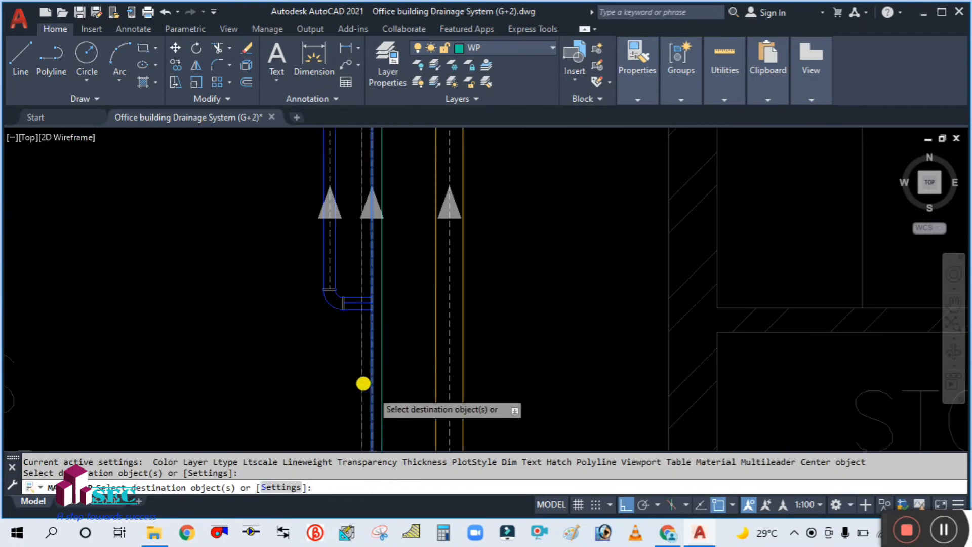
pyautogui.press('Escape')
# Trim the pipe lines inside the tee where the long horizontal vent branch meets the vertical vent main, using its three collar edges as cutting edges
pyautogui.scroll(-4, 358, 397)
pyautogui.scroll(3, 348, 390)
pyautogui.moveTo(349, 390); pyautogui.dragTo(353, 401, button='middle')
pyautogui.scroll(-4, 364, 314)
pyautogui.scroll(4, 368, 279)
pyautogui.moveTo(375, 237); pyautogui.dragTo(363, 330, button='middle')
pyautogui.scroll(5, 375, 274)
pyautogui.moveTo(375, 273); pyautogui.dragTo(353, 362, button='middle')
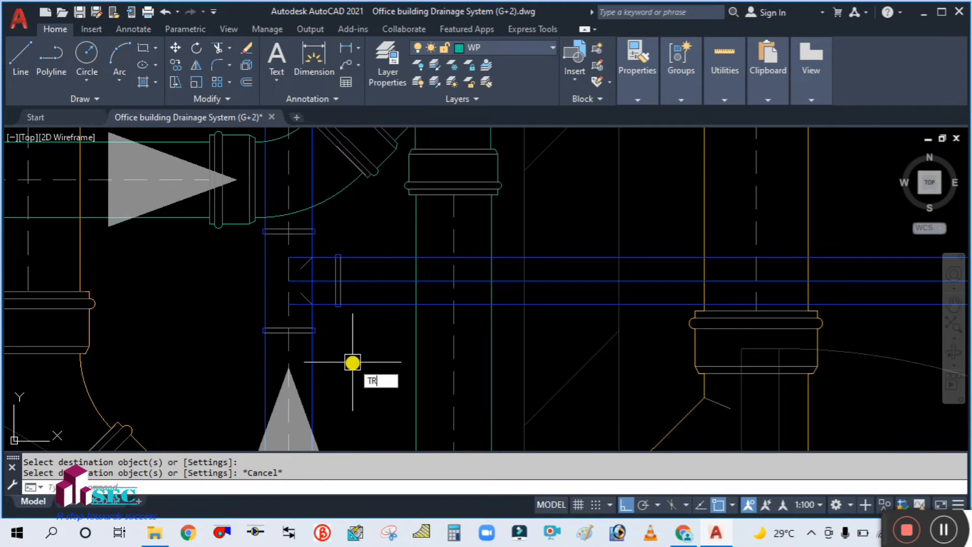
pyautogui.press('Return')
pyautogui.write('t')
pyautogui.press('Return')
pyautogui.scroll(4, 344, 294)
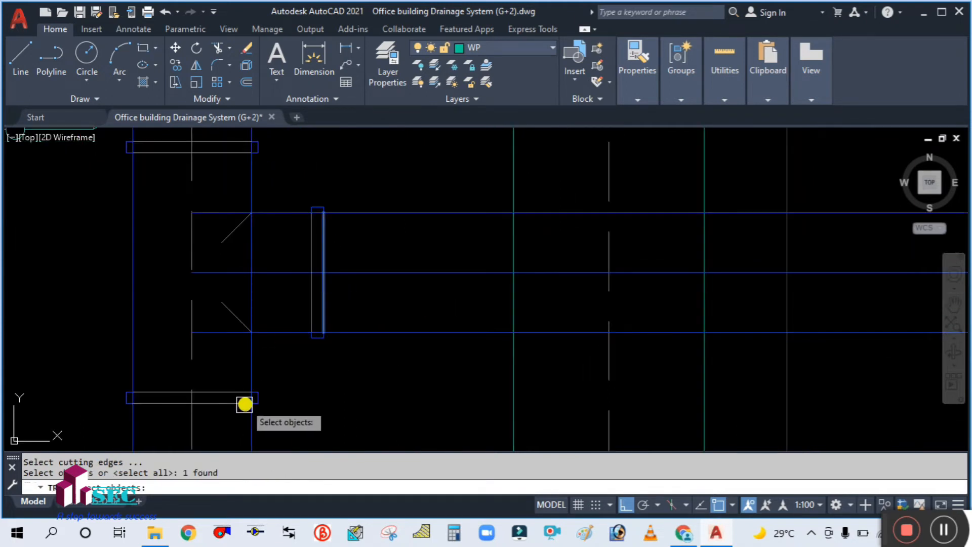
pyautogui.click(244, 404)
pyautogui.scroll(3, 299, 405)
pyautogui.moveTo(299, 405); pyautogui.dragTo(252, 237, button='middle')
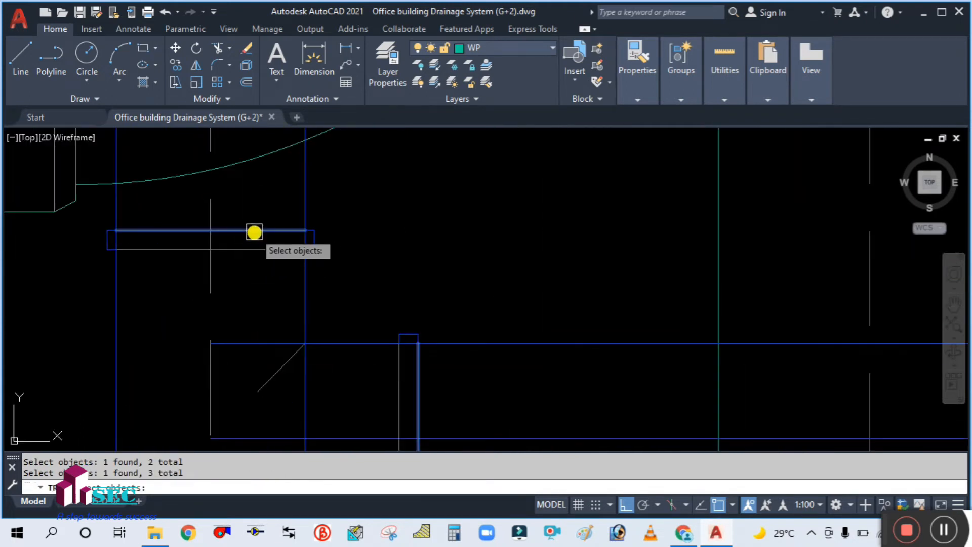
pyautogui.scroll(-4, 254, 232)
pyautogui.press('Return')
pyautogui.moveTo(157, 263)
pyautogui.mouseDown()
pyautogui.moveTo(320, 251)
pyautogui.moveTo(301, 405)
pyautogui.mouseUp()
pyautogui.press('Escape')
# Trim the pipe and centre lines inside the elbow at the long horizontal vent branch's right end, using its collar edges as cutting edges
pyautogui.scroll(-5, 309, 325)
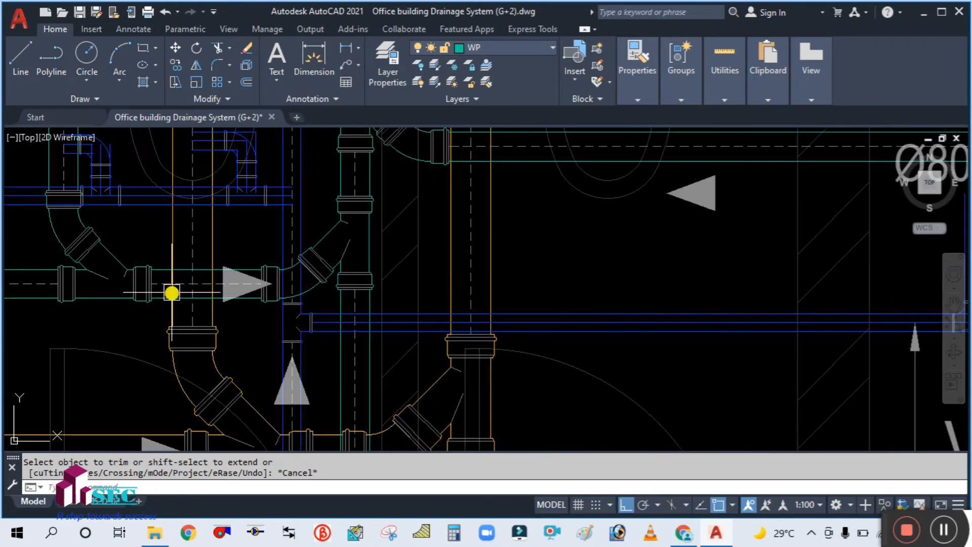
pyautogui.scroll(-4, 440, 292)
pyautogui.scroll(8, 671, 313)
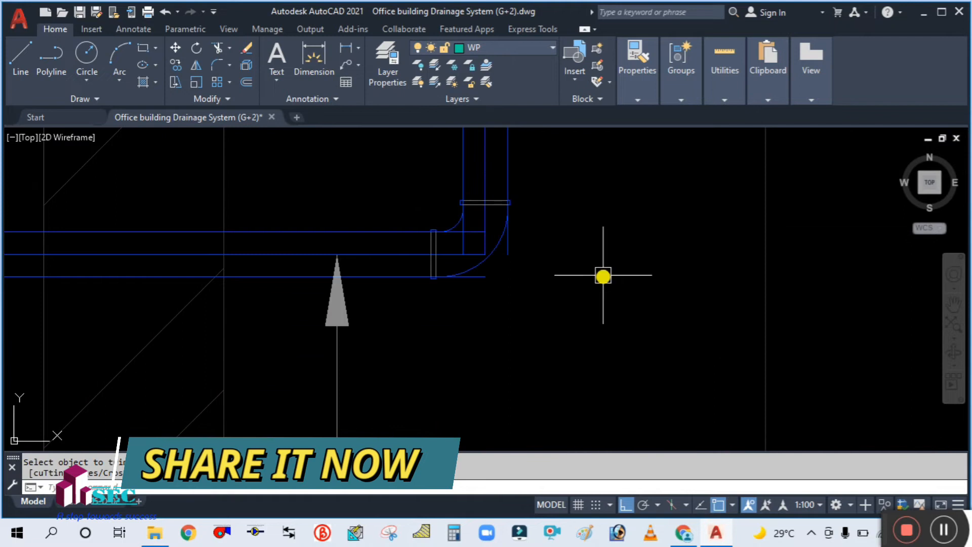
pyautogui.write('t')
pyautogui.press('Return')
pyautogui.scroll(4, 392, 259)
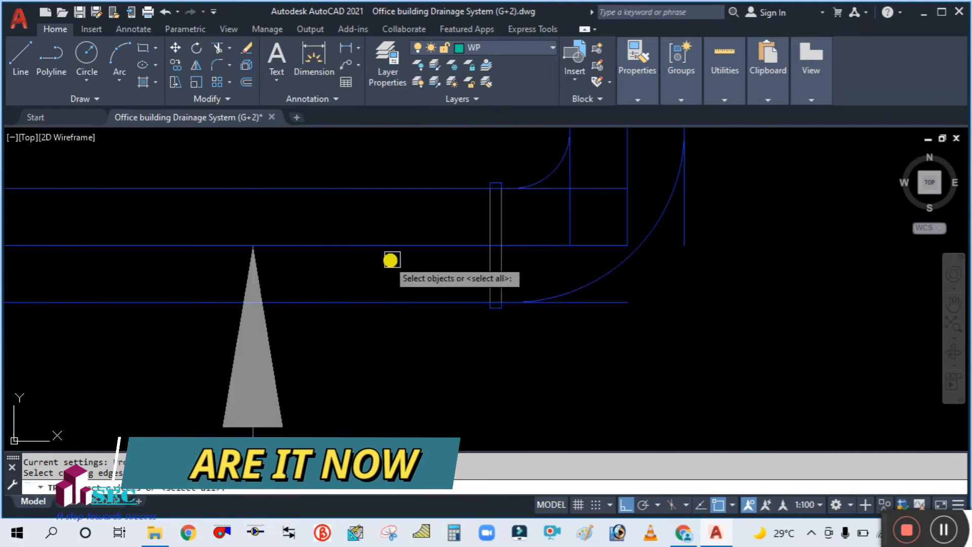
pyautogui.click(486, 264)
pyautogui.scroll(-2, 470, 342)
pyautogui.scroll(4, 582, 181)
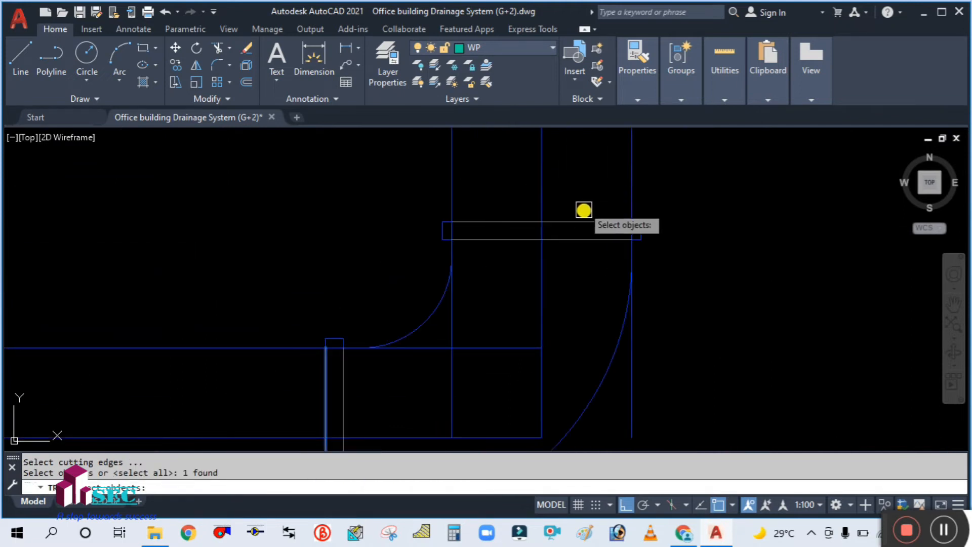
pyautogui.scroll(-2, 584, 213)
pyautogui.press('Return')
pyautogui.click(463, 228)
pyautogui.click(505, 429)
pyautogui.click(640, 316)
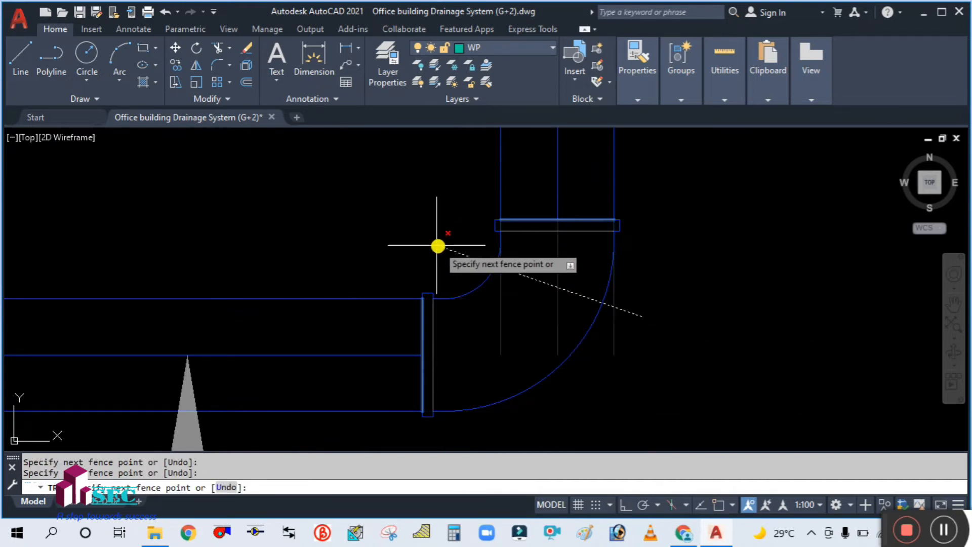
pyautogui.click(434, 243)
pyautogui.scroll(-2, 546, 325)
pyautogui.scroll(-5, 549, 328)
pyautogui.press('Escape')
# Extend the short vertical vent pipe's three lines up to the horizontal drainage pipe beside the Ø80 label
pyautogui.moveTo(575, 263); pyautogui.dragTo(577, 301, button='middle')
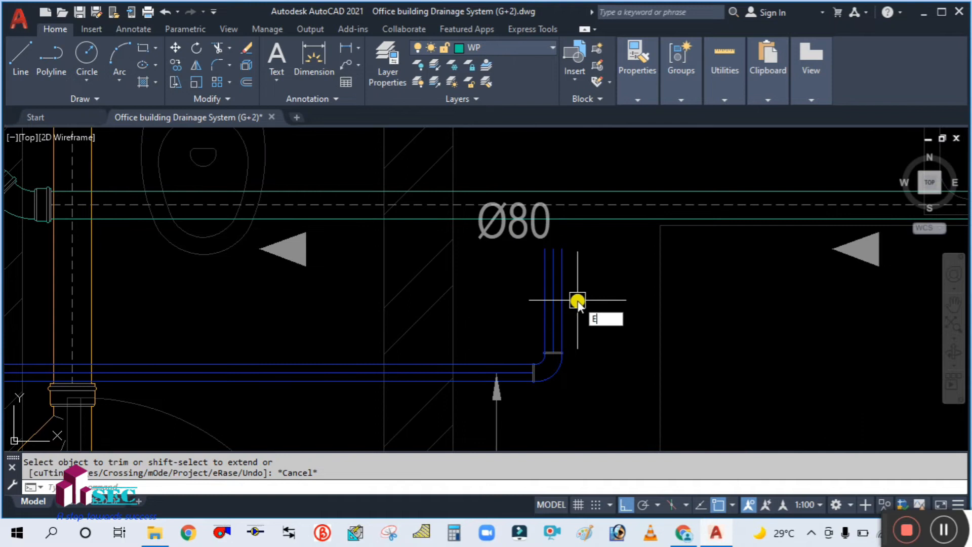
pyautogui.click(577, 300)
pyautogui.click(508, 284)
pyautogui.scroll(4, 543, 206)
pyautogui.moveTo(581, 238); pyautogui.dragTo(602, 258, button='middle')
pyautogui.scroll(-2, 602, 259)
pyautogui.scroll(2, 608, 273)
pyautogui.press('Return')
pyautogui.click(628, 328)
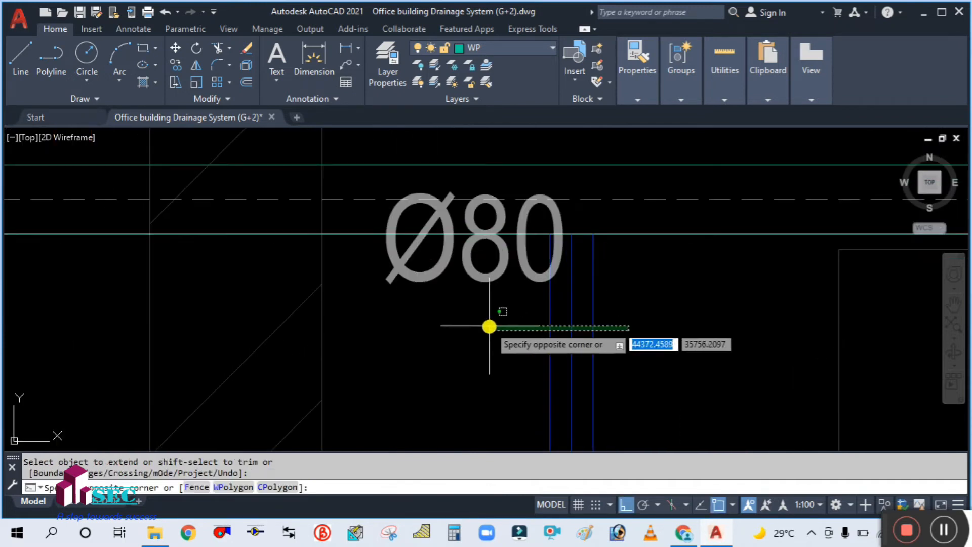
pyautogui.click(509, 316)
pyautogui.press('space')
pyautogui.press('Escape')
pyautogui.press('Return')
pyautogui.moveTo(629, 315); pyautogui.dragTo(484, 319)
pyautogui.press('Return')
pyautogui.press('Escape')
pyautogui.scroll(-4, 634, 258)
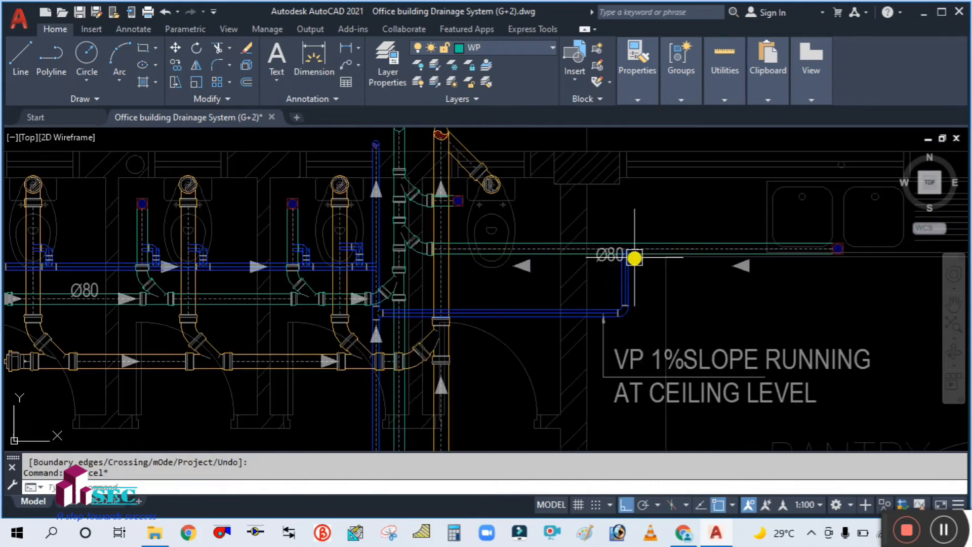
# Trim the pipe and centre lines inside the branch tee nearest the vent main on the upper horizontal vent pipe, using its three collar edges
pyautogui.scroll(6, 397, 235)
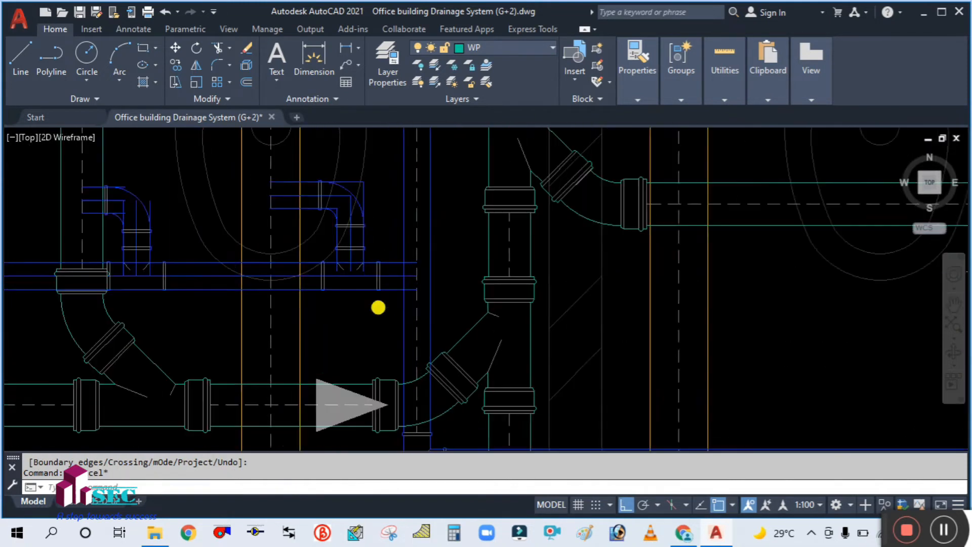
pyautogui.moveTo(424, 307)
pyautogui.mouseDown(button='middle')
pyautogui.moveTo(434, 309)
pyautogui.moveTo(419, 354)
pyautogui.mouseUp(button='middle')
pyautogui.write('tr')
pyautogui.press('Return')
pyautogui.write('t')
pyautogui.press('Return')
pyautogui.scroll(4, 439, 312)
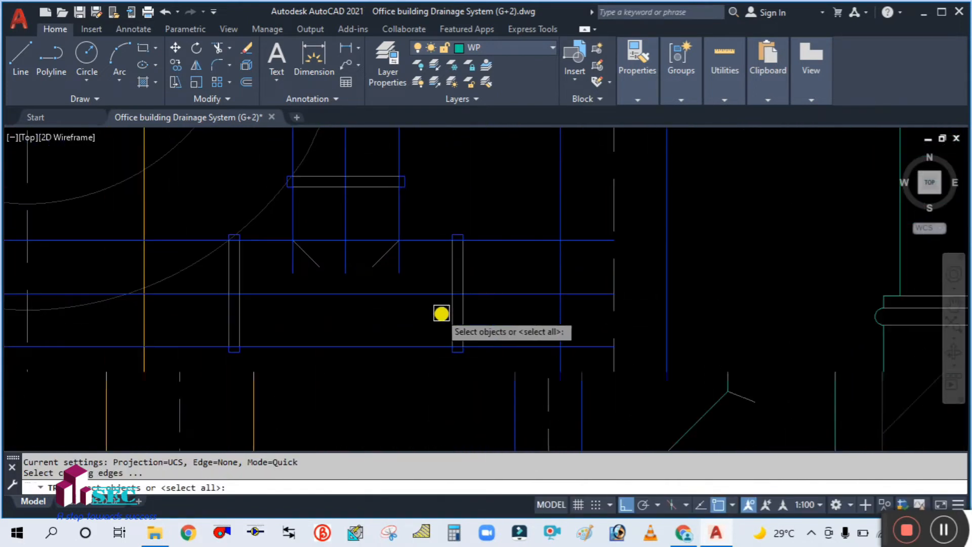
pyautogui.click(457, 317)
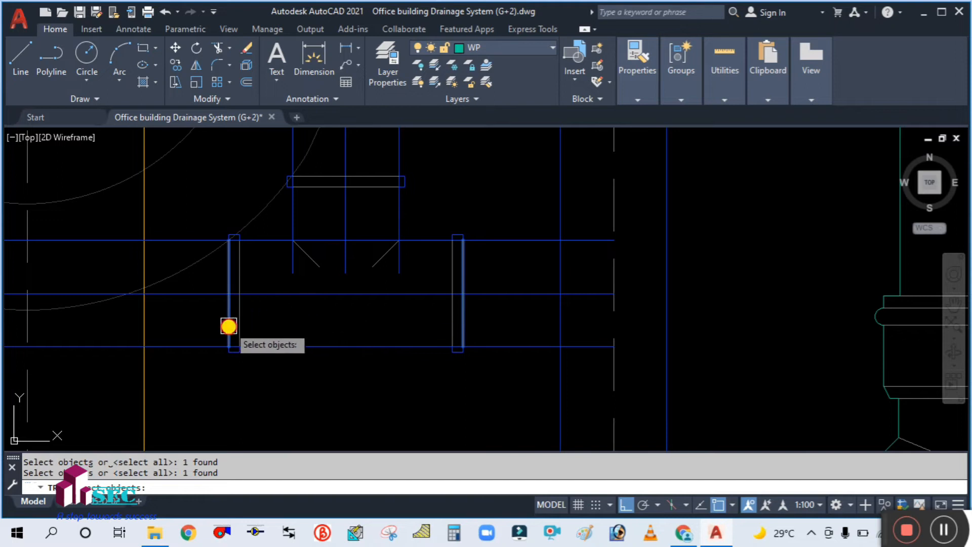
pyautogui.press('Return')
pyautogui.click(449, 168)
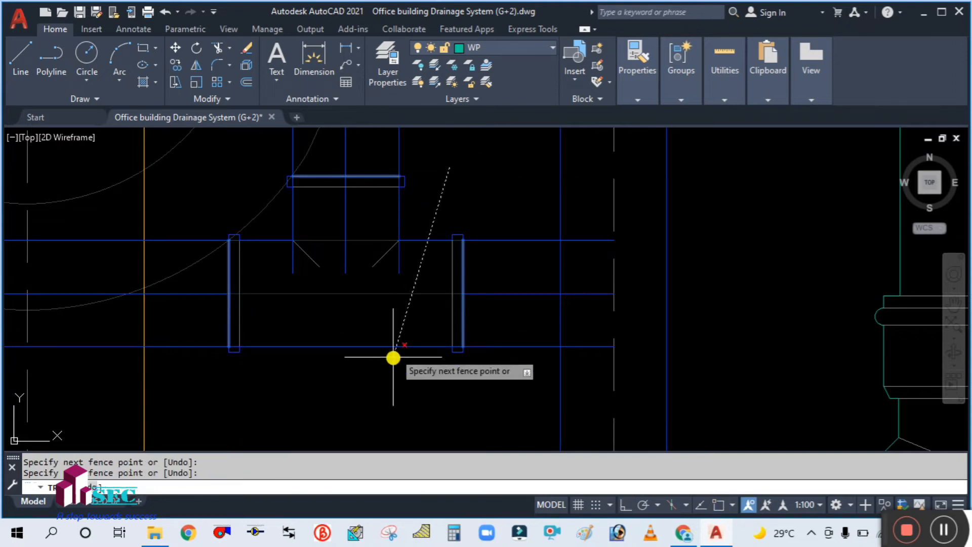
pyautogui.click(381, 403)
pyautogui.press('Return')
pyautogui.click(436, 214)
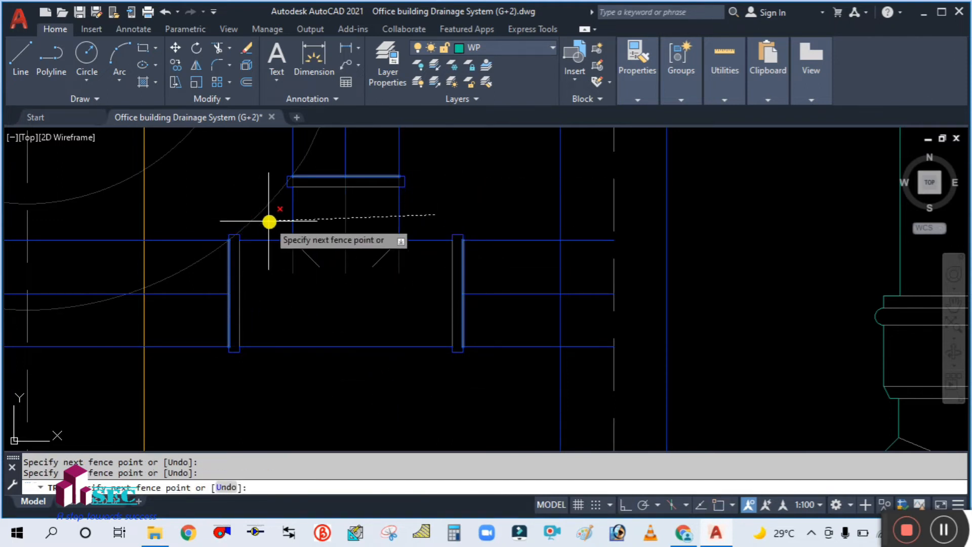
pyautogui.press('Return')
# Trim the pipe and centre lines inside the elbow directly above that tee, using its two collar edges as cutting edges
pyautogui.scroll(-3, 379, 243)
pyautogui.scroll(3, 453, 271)
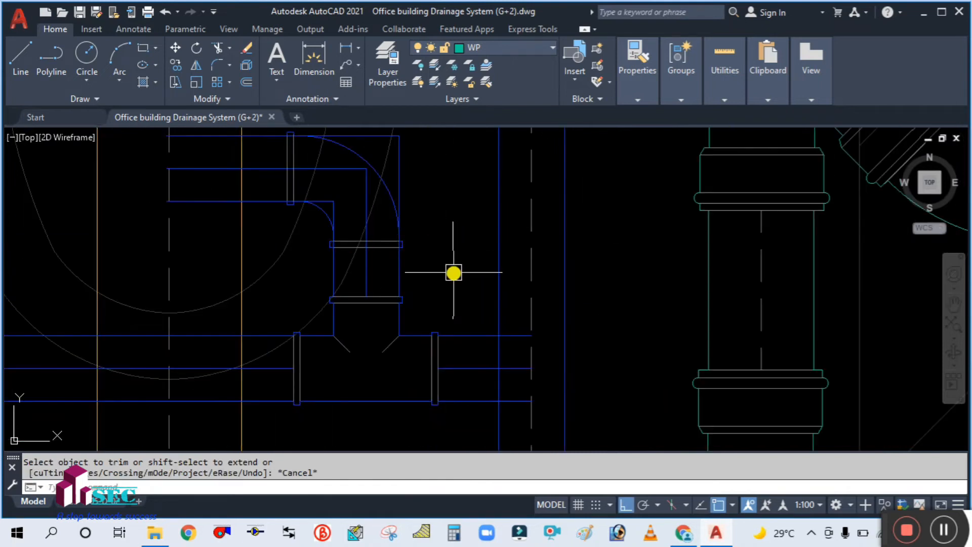
pyautogui.write('t')
pyautogui.press('Return')
pyautogui.click(382, 249)
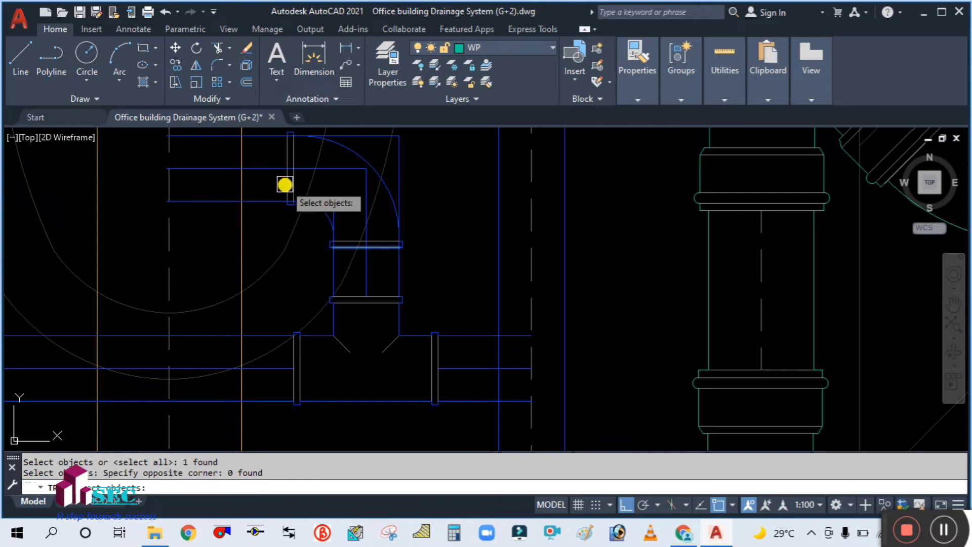
pyautogui.click(284, 188)
pyautogui.press('Return')
pyautogui.click(307, 239)
pyautogui.click(447, 197)
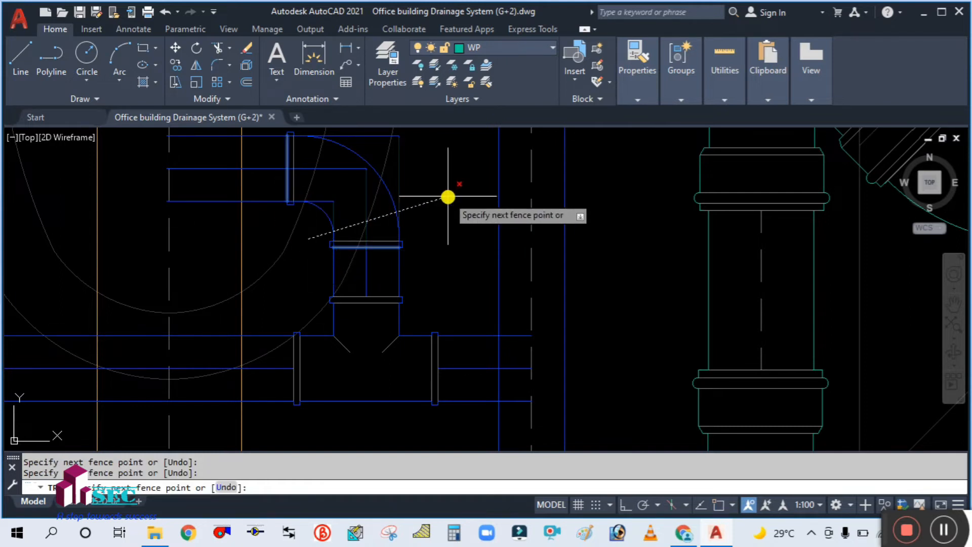
pyautogui.scroll(-2, 438, 200)
pyautogui.scroll(2, 395, 152)
pyautogui.click(390, 149)
pyautogui.click(332, 245)
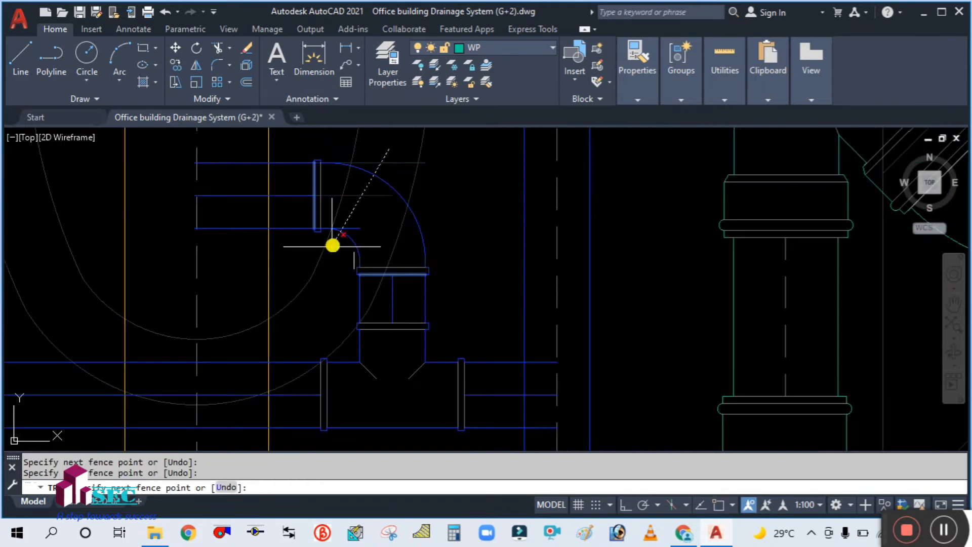
pyautogui.press('Escape')
# Trim the pipe and centre lines inside the second elbow from the vent main, over the green vertical pipe, using its two collar edges
pyautogui.scroll(-2, 407, 241)
pyautogui.scroll(-4, 405, 242)
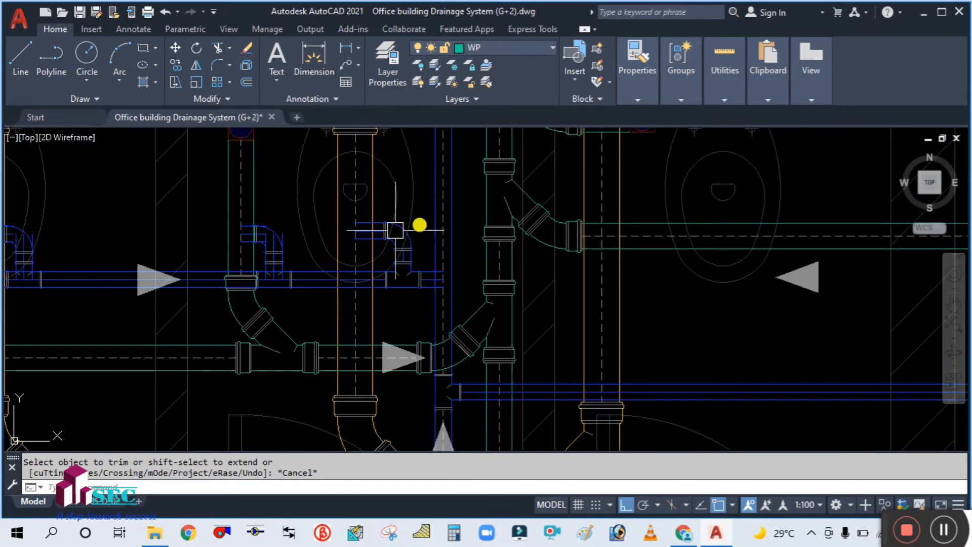
pyautogui.scroll(4, 272, 249)
pyautogui.press('space')
pyautogui.write('t')
pyautogui.press('Return')
pyautogui.scroll(4, 278, 256)
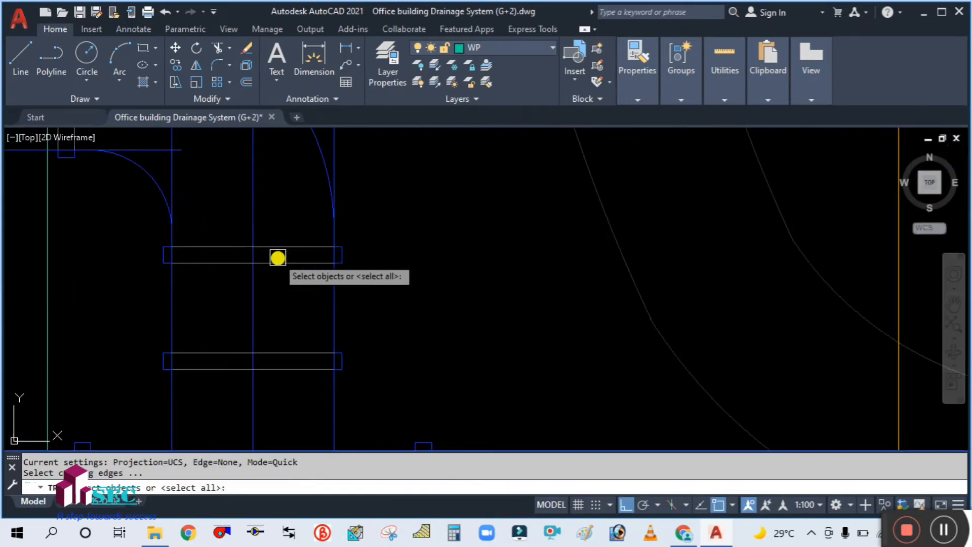
pyautogui.click(278, 256)
pyautogui.scroll(-5, 341, 295)
pyautogui.scroll(7, 340, 296)
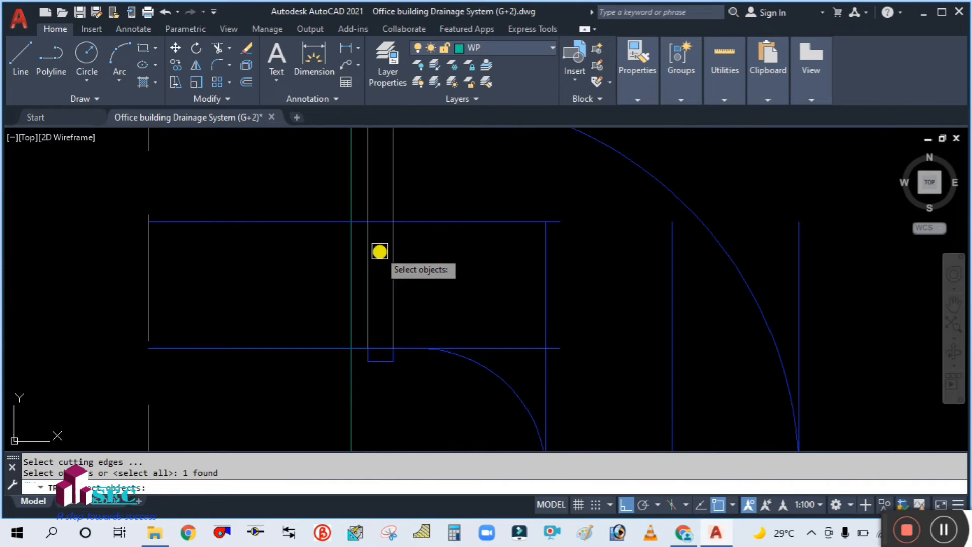
pyautogui.click(369, 246)
pyautogui.scroll(-4, 371, 243)
pyautogui.press('Return')
pyautogui.click(403, 325)
pyautogui.click(575, 289)
pyautogui.click(417, 161)
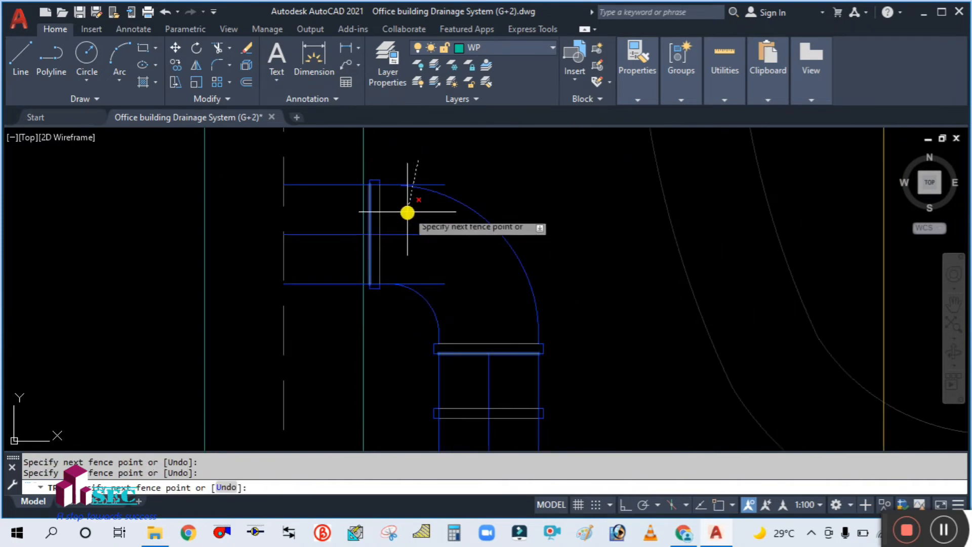
pyautogui.click(405, 299)
pyautogui.press('Escape')
# Trim the pipe and centre lines inside the tee below that elbow, beside the green pipe's socket, using its three collar edges
pyautogui.scroll(-6, 422, 274)
pyautogui.scroll(4, 458, 269)
pyautogui.write('tr')
pyautogui.press('Return')
pyautogui.write('t')
pyautogui.press('Return')
pyautogui.scroll(4, 460, 246)
pyautogui.click(460, 245)
pyautogui.scroll(-2, 459, 245)
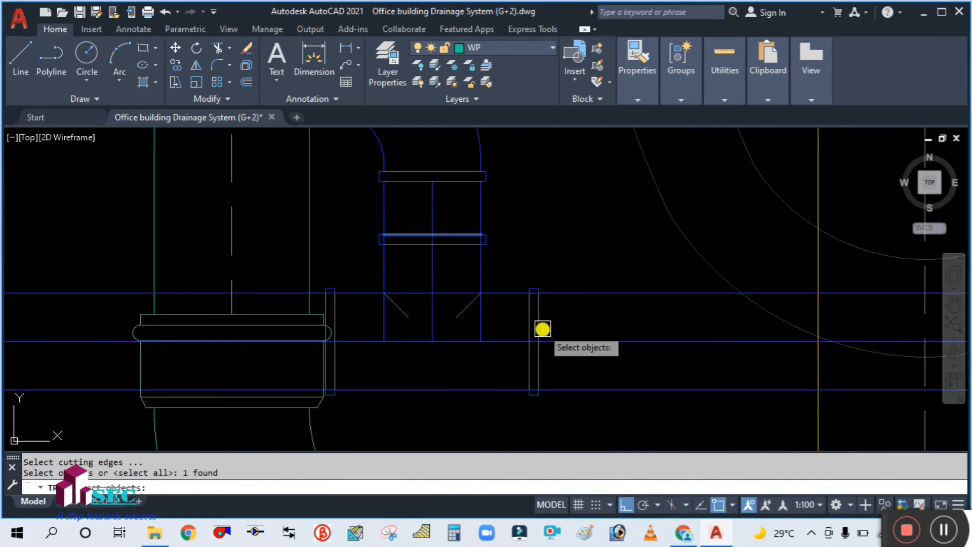
pyautogui.scroll(4, 318, 334)
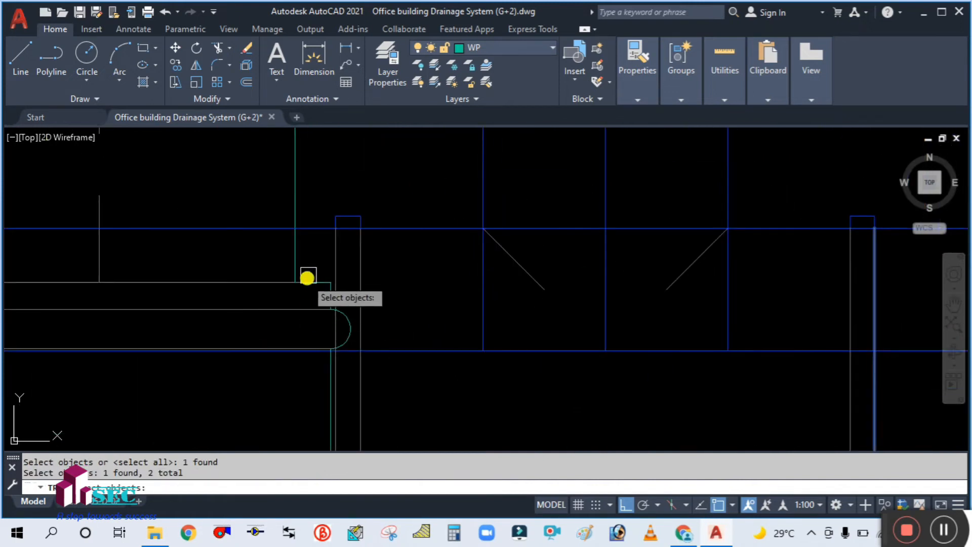
pyautogui.click(336, 253)
pyautogui.scroll(-3, 360, 246)
pyautogui.press('Return')
pyautogui.click(439, 348)
pyautogui.click(472, 206)
pyautogui.click(471, 220)
pyautogui.click(371, 220)
pyautogui.press('Return')
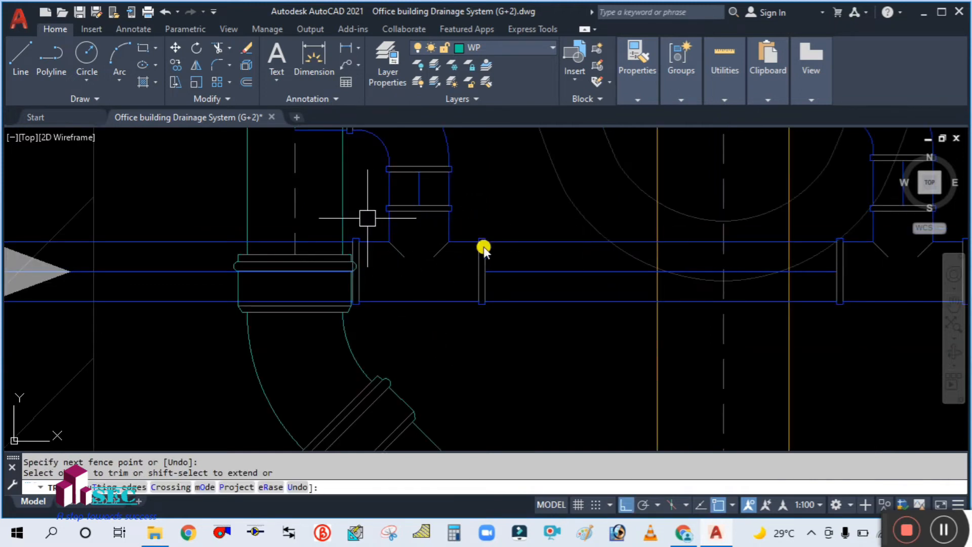
pyautogui.press('Escape')
pyautogui.press('Escape')
# Trim the pipe and centre lines inside the third tee from the vent main, beside the orange pipe, using its three collar edges
pyautogui.scroll(-4, 445, 276)
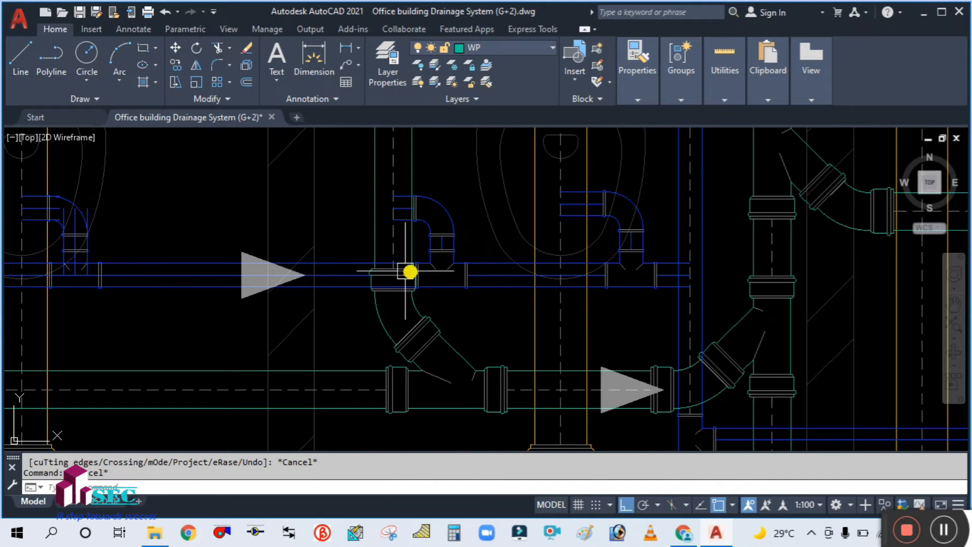
pyautogui.moveTo(365, 271); pyautogui.dragTo(713, 281, button='middle')
pyautogui.scroll(4, 453, 259)
pyautogui.press('Return')
pyautogui.write('t')
pyautogui.press('Return')
pyautogui.scroll(4, 384, 275)
pyautogui.click(386, 238)
pyautogui.scroll(-3, 467, 253)
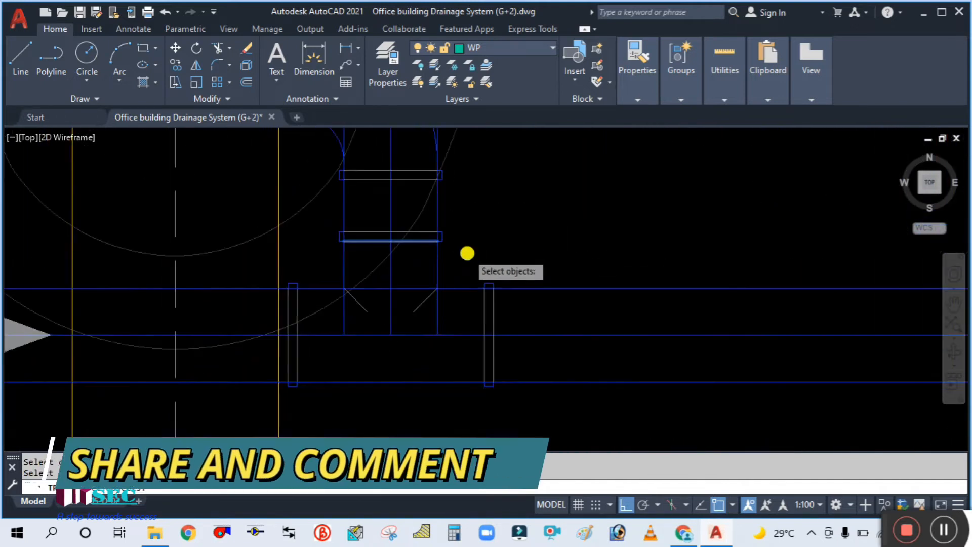
pyautogui.scroll(3, 495, 311)
pyautogui.click(460, 316)
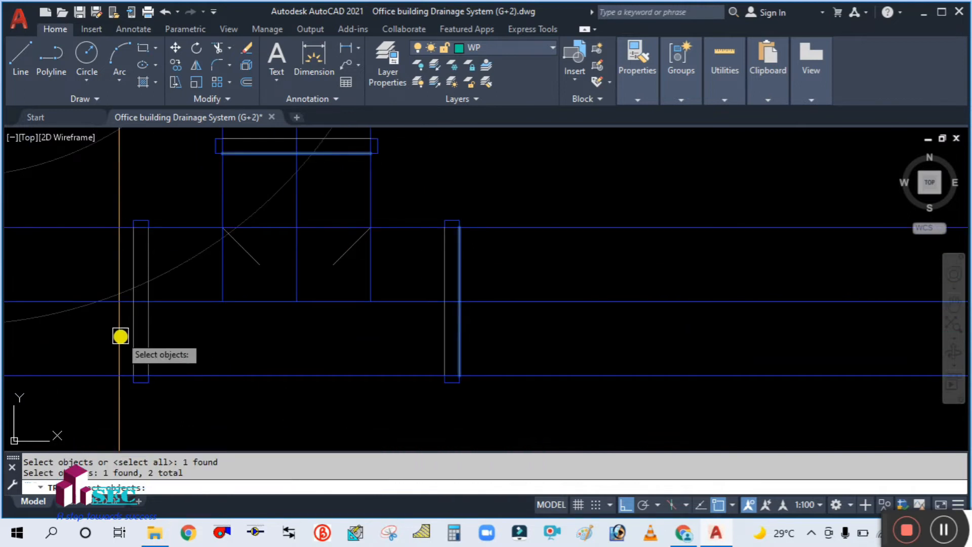
pyautogui.press('Return')
pyautogui.click(337, 403)
pyautogui.click(411, 182)
pyautogui.click(413, 182)
pyautogui.click(183, 194)
pyautogui.press('Escape')
# Trim the pipe and centre lines inside the elbow directly above the third tee, using its two collar edges as cutting edges
pyautogui.scroll(-6, 388, 258)
pyautogui.scroll(3, 382, 221)
pyautogui.moveTo(503, 254); pyautogui.dragTo(719, 247, button='middle')
pyautogui.write('tr')
pyautogui.press('Return')
pyautogui.write('t')
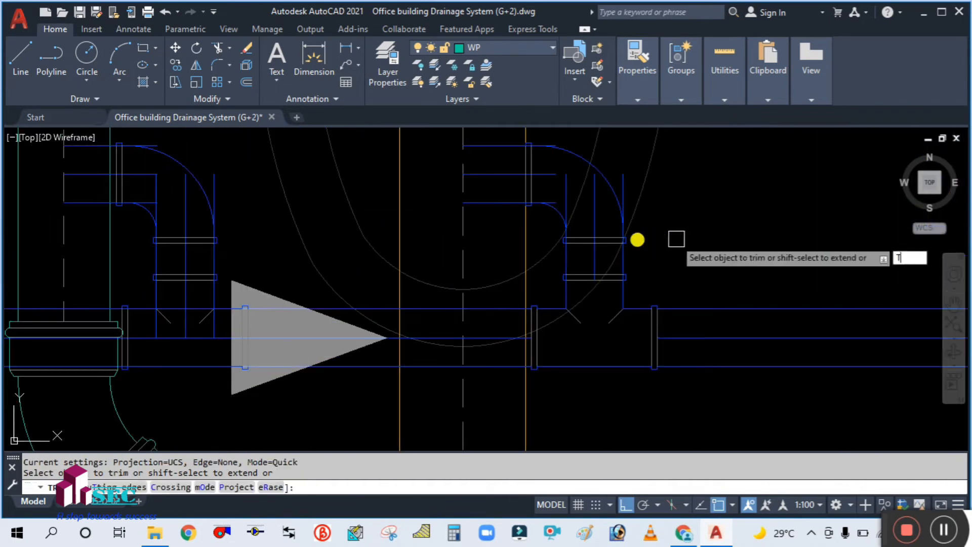
pyautogui.press('Return')
pyautogui.scroll(3, 627, 252)
pyautogui.click(559, 213)
pyautogui.scroll(-2, 580, 297)
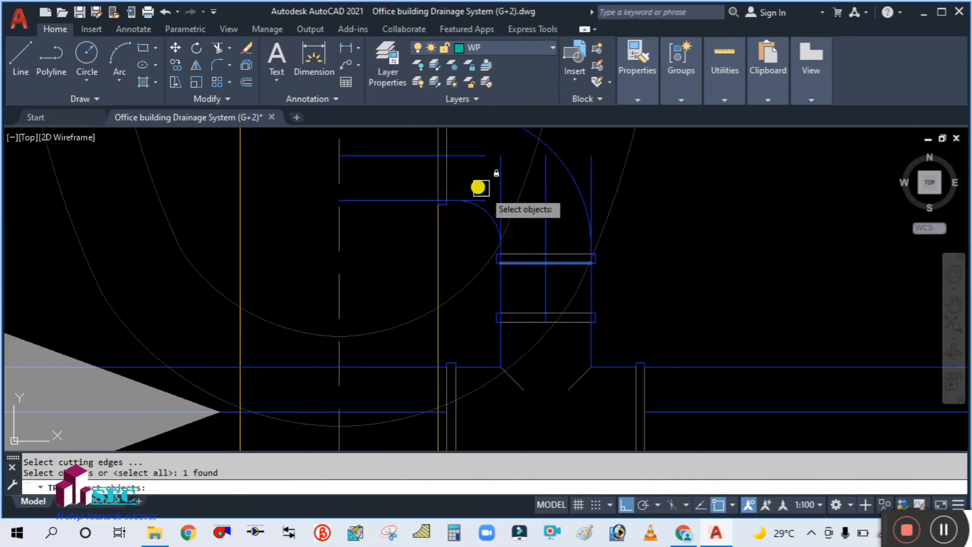
pyautogui.scroll(5, 425, 172)
pyautogui.scroll(-4, 548, 251)
pyautogui.press('Return')
pyautogui.click(538, 267)
pyautogui.click(770, 225)
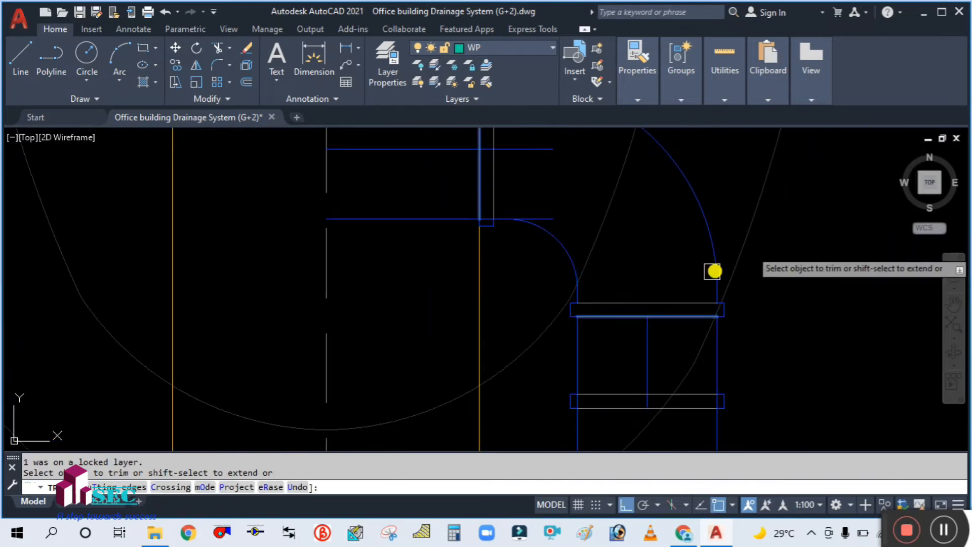
pyautogui.scroll(-2, 696, 285)
pyautogui.scroll(3, 613, 167)
pyautogui.click(628, 182)
pyautogui.click(618, 408)
pyautogui.press('Return')
pyautogui.press('Escape')
# Trim the pipe and centre lines inside the fourth elbow, at the next green vertical pipe, using its two collar edges
pyautogui.scroll(-5, 636, 219)
pyautogui.scroll(5, 599, 226)
pyautogui.press('space')
pyautogui.write('t')
pyautogui.press('Return')
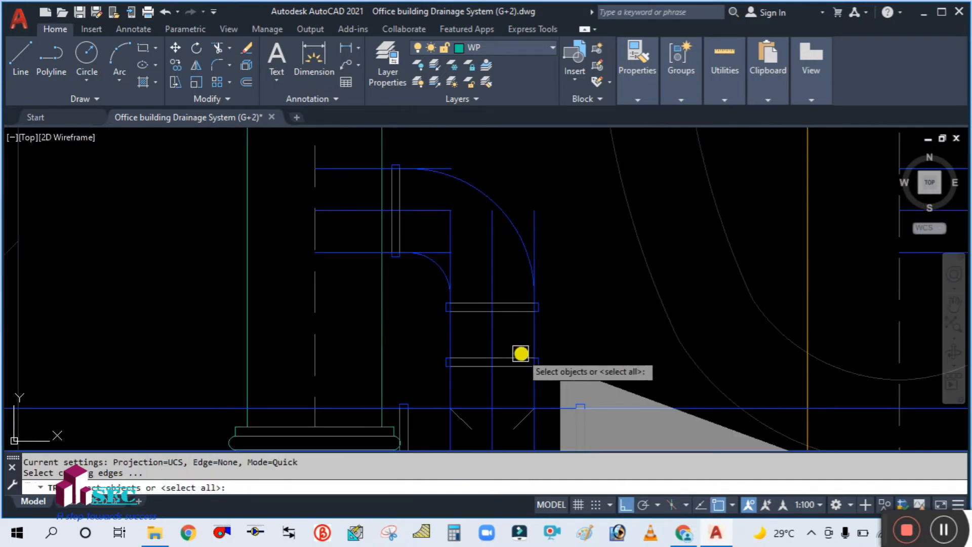
pyautogui.scroll(2, 508, 310)
pyautogui.click(510, 304)
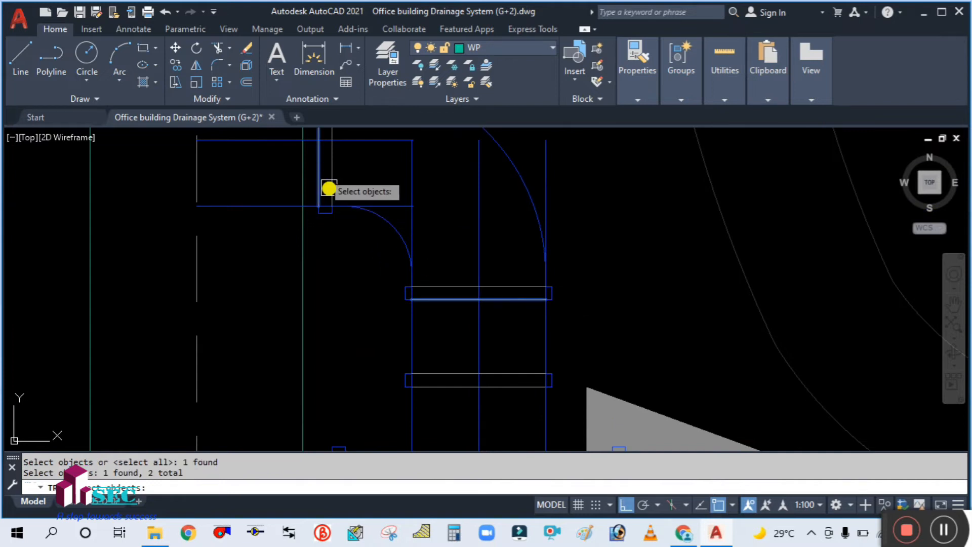
pyautogui.scroll(-3, 367, 261)
pyautogui.press('Return')
pyautogui.click(365, 264)
pyautogui.click(464, 226)
pyautogui.click(378, 162)
pyautogui.click(365, 272)
pyautogui.scroll(4, 373, 300)
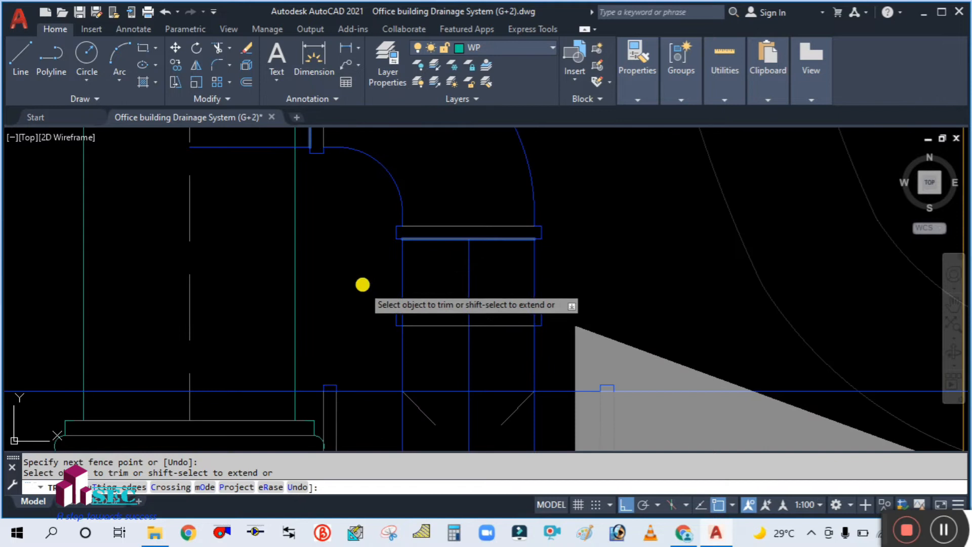
pyautogui.press('Escape')
pyautogui.write('mt')
pyautogui.press('Return')
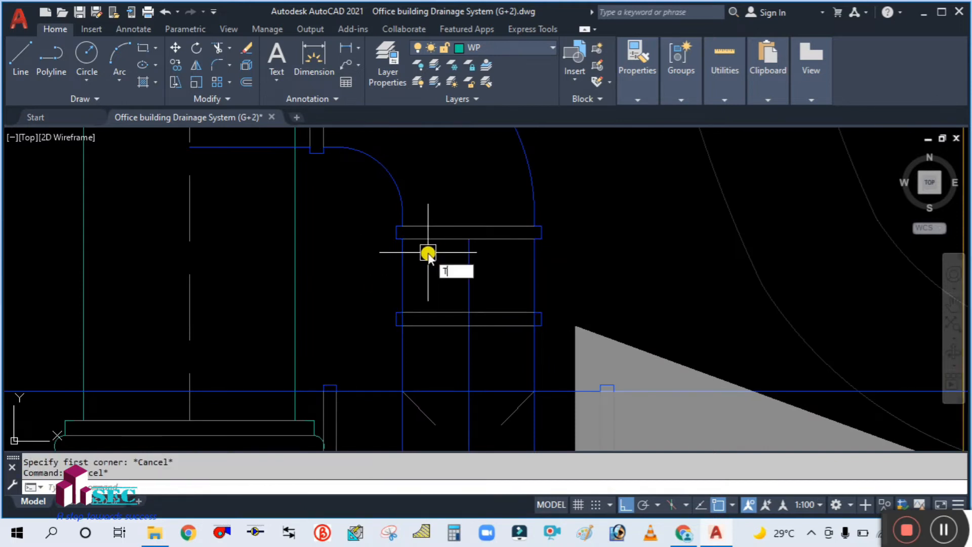
pyautogui.press('Return')
pyautogui.press('Escape')
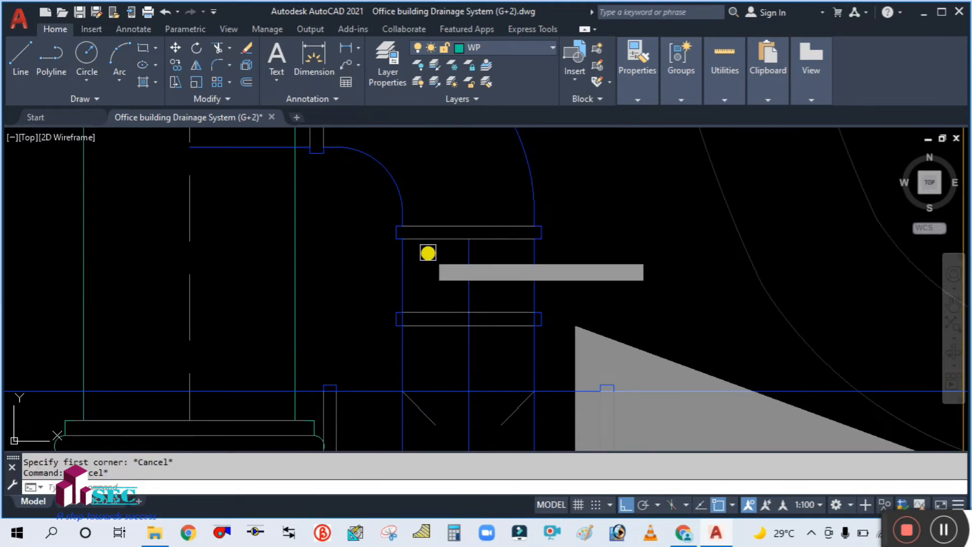
# Trim the pipe and centre lines inside the fourth tee, overlapped by the grey flow arrow, using its three collar edges
pyautogui.write('tr')
pyautogui.press('Return')
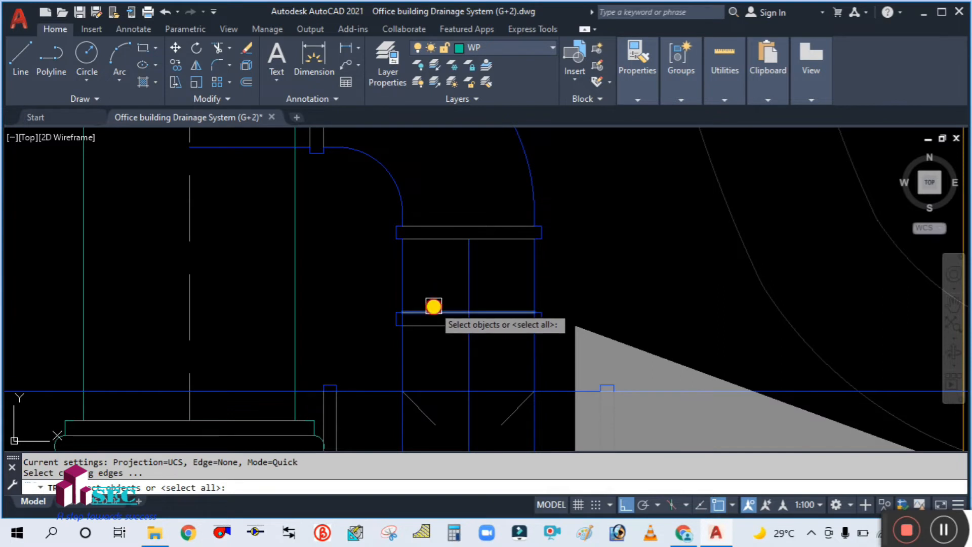
pyautogui.click(434, 306)
pyautogui.scroll(-4, 434, 260)
pyautogui.scroll(4, 434, 322)
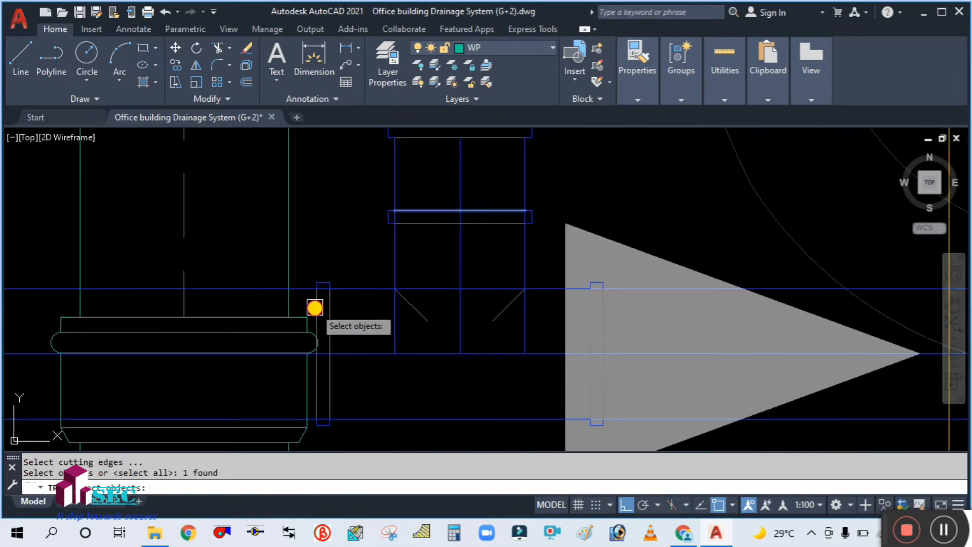
pyautogui.click(315, 307)
pyautogui.scroll(-4, 430, 282)
pyautogui.scroll(3, 500, 297)
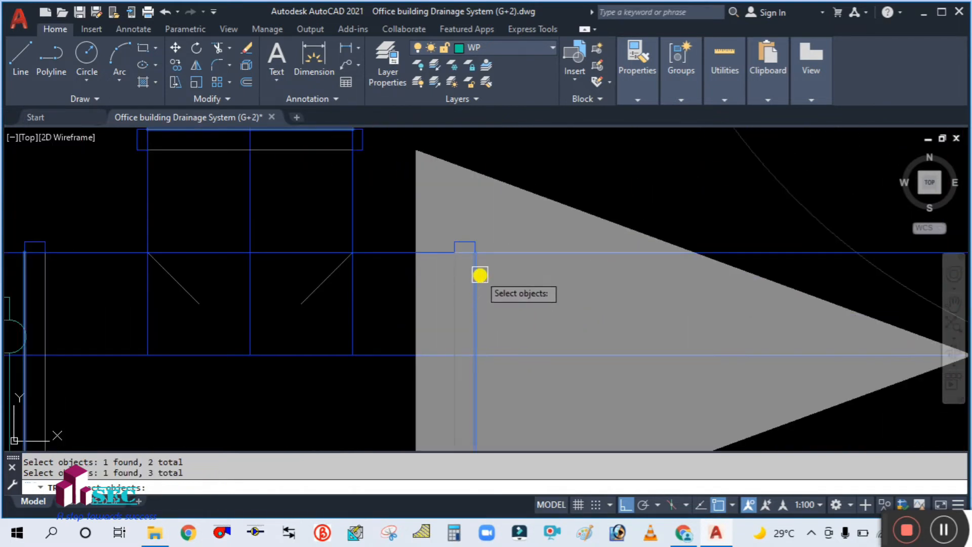
pyautogui.scroll(-4, 480, 275)
pyautogui.press('Return')
pyautogui.click(443, 359)
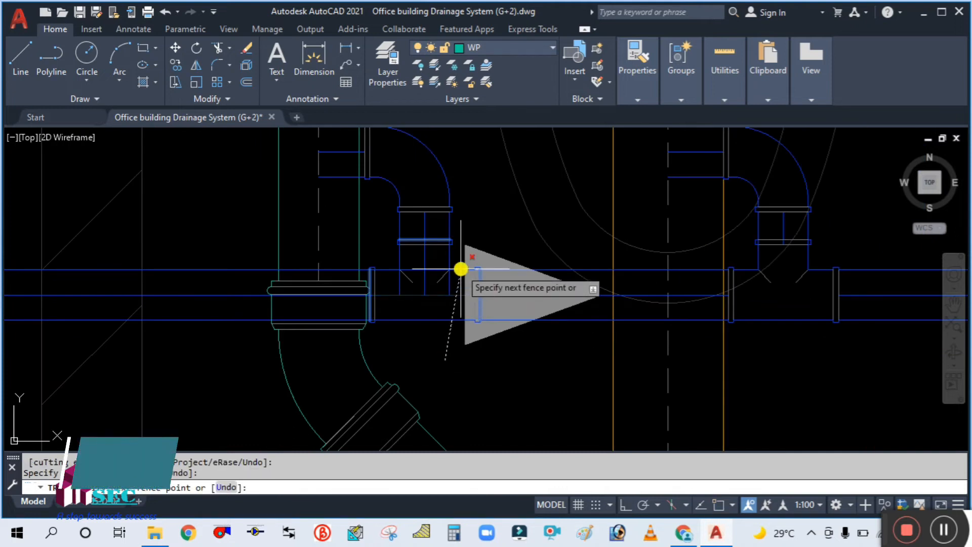
pyautogui.click(460, 249)
pyautogui.scroll(4, 417, 274)
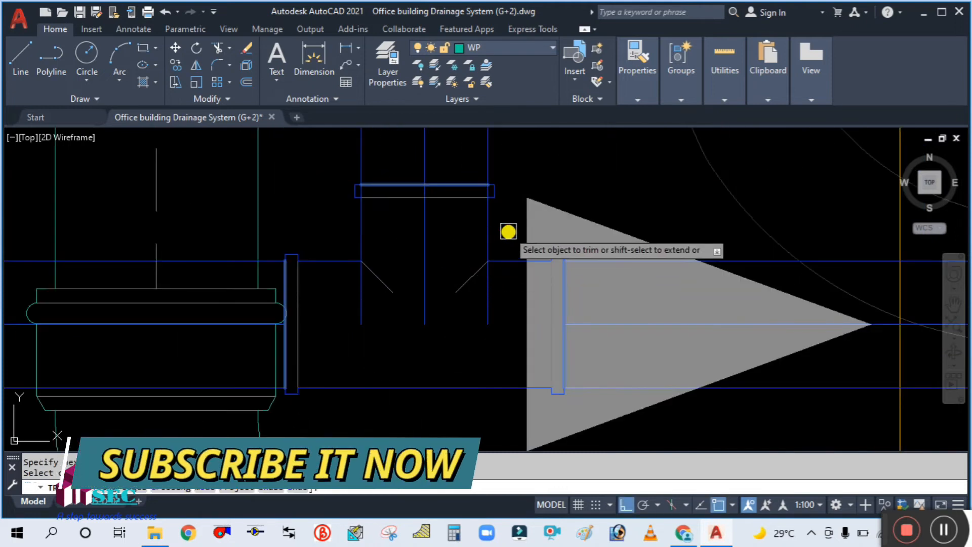
pyautogui.click(508, 230)
pyautogui.click(329, 224)
pyautogui.press('Escape')
# Trim the pipe and centre lines inside the fifth tee, beside the next orange pipe, using its three collar edges as cutting edges
pyautogui.scroll(-6, 489, 231)
pyautogui.moveTo(271, 209)
pyautogui.mouseDown(button='middle')
pyautogui.moveTo(425, 241)
pyautogui.moveTo(481, 241)
pyautogui.mouseUp(button='middle')
pyautogui.scroll(3, 488, 240)
pyautogui.write('tr')
pyautogui.press('Return')
pyautogui.write('t')
pyautogui.press('Return')
pyautogui.scroll(2, 306, 281)
pyautogui.click(304, 265)
pyautogui.scroll(-1, 447, 228)
pyautogui.scroll(1, 442, 353)
pyautogui.click(442, 353)
pyautogui.scroll(-2, 510, 196)
pyautogui.scroll(3, 283, 263)
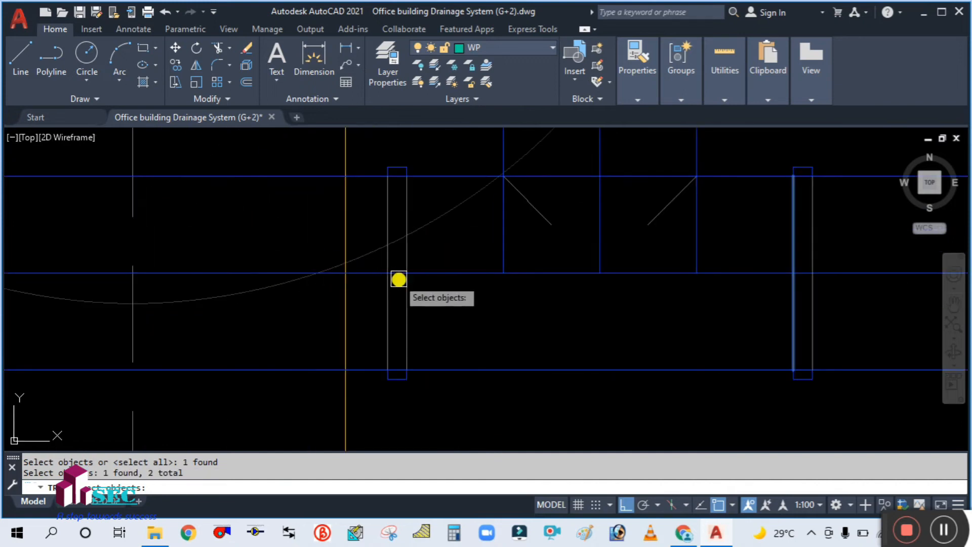
pyautogui.scroll(-3, 404, 281)
pyautogui.press('Return')
pyautogui.moveTo(527, 349)
pyautogui.mouseDown()
pyautogui.moveTo(537, 207)
pyautogui.moveTo(401, 211)
pyautogui.mouseUp()
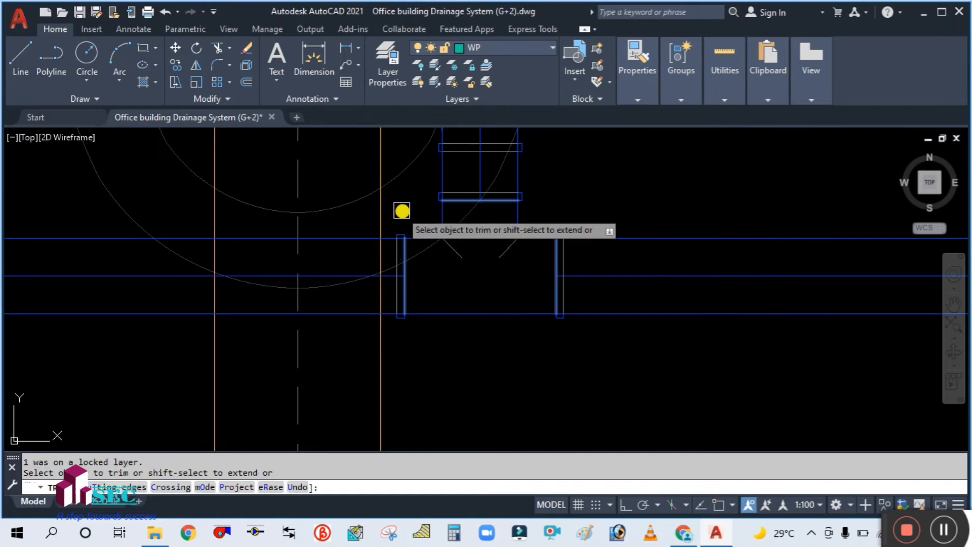
pyautogui.press('Escape')
# Trim the pipe and centre lines inside the elbow directly above the fifth tee, using its two collar edges as cutting edges
pyautogui.scroll(3, 499, 234)
pyautogui.press('Return')
pyautogui.write('t')
pyautogui.press('Return')
pyautogui.scroll(-4, 498, 278)
pyautogui.scroll(6, 447, 210)
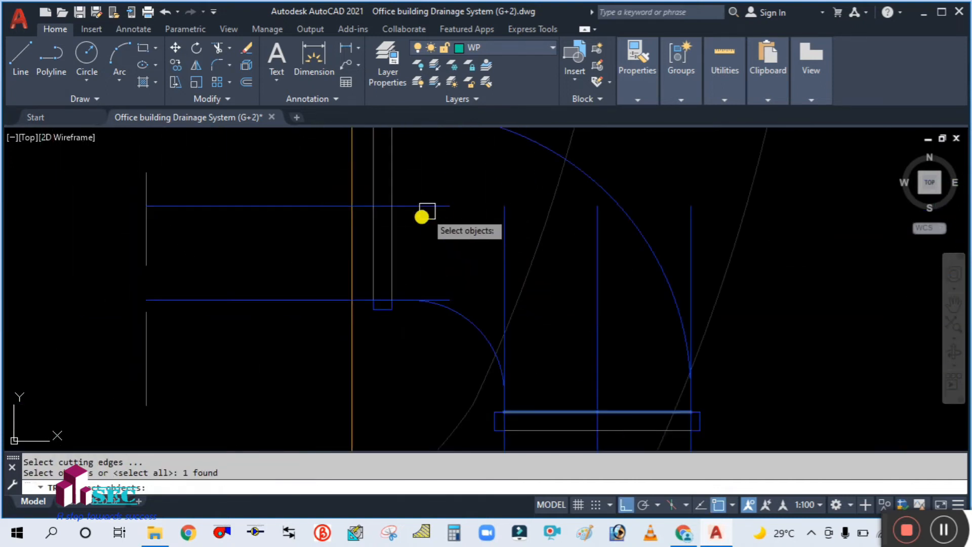
pyautogui.press('Return')
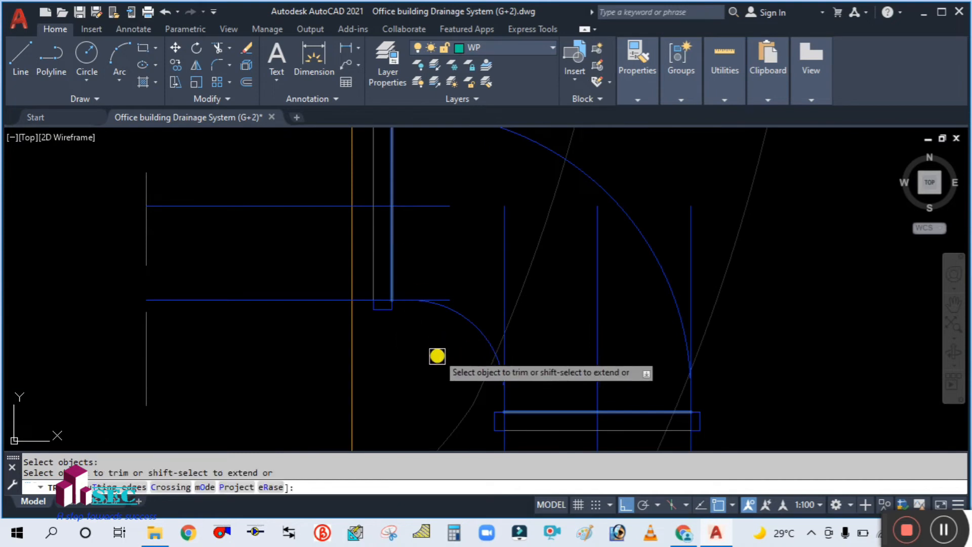
pyautogui.click(436, 356)
pyautogui.scroll(-4, 436, 355)
pyautogui.click(441, 225)
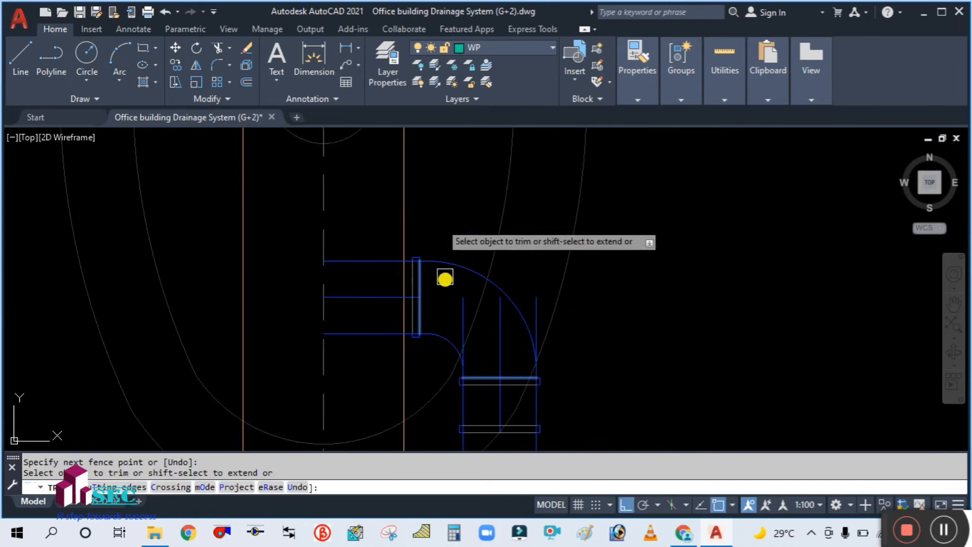
pyautogui.click(433, 356)
pyautogui.press('Escape')
# Trim the pipe and centre lines inside the last elbow, at the leftmost green vertical pipe, using its two collar edges
pyautogui.moveTo(464, 281)
pyautogui.mouseDown(button='middle')
pyautogui.moveTo(476, 256)
pyautogui.moveTo(545, 189)
pyautogui.mouseUp(button='middle')
pyautogui.scroll(-4, 546, 190)
pyautogui.moveTo(416, 216); pyautogui.dragTo(521, 263, button='middle')
pyautogui.scroll(2, 447, 260)
pyautogui.scroll(2, 486, 279)
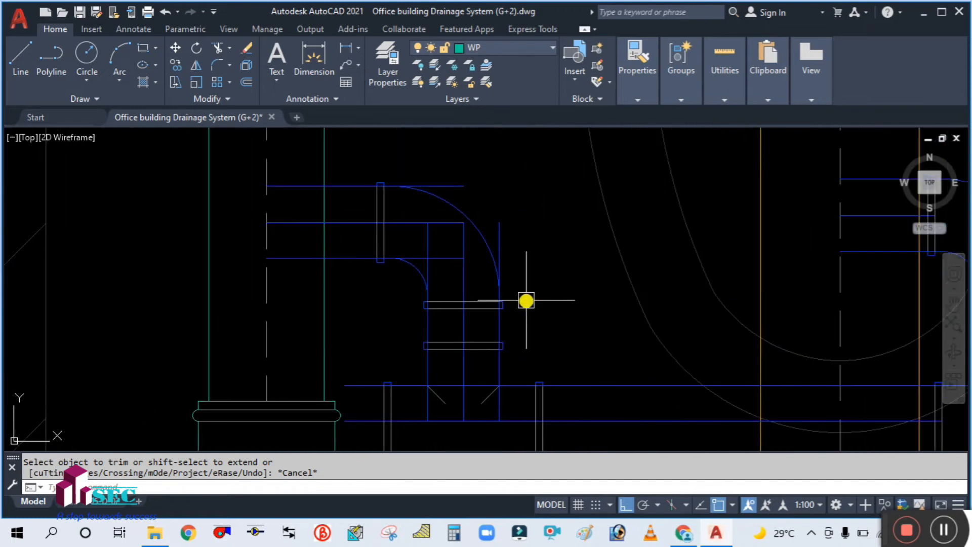
pyautogui.write('tr')
pyautogui.press('Return')
pyautogui.write('t')
pyautogui.press('Return')
pyautogui.scroll(2, 483, 316)
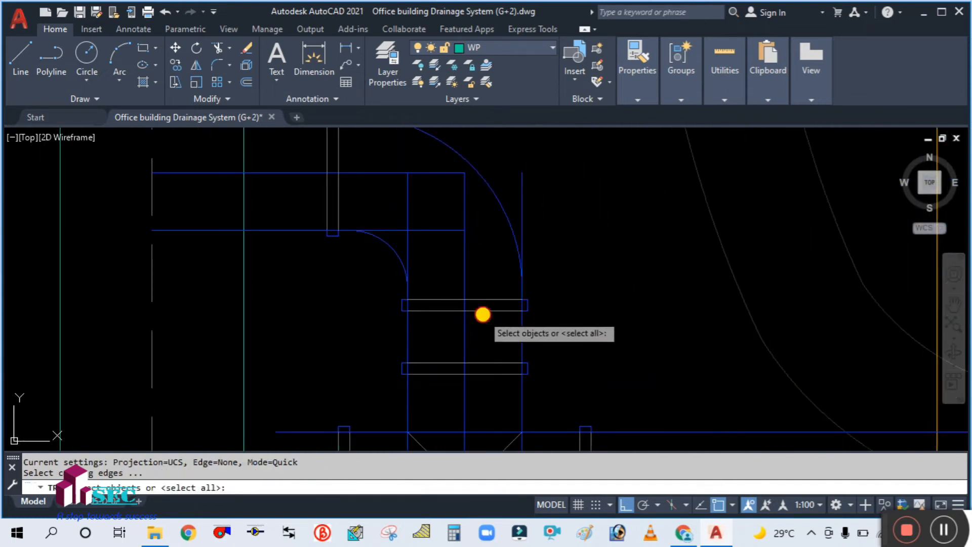
pyautogui.click(483, 313)
pyautogui.press('Return')
pyautogui.moveTo(347, 278); pyautogui.dragTo(610, 258)
pyautogui.scroll(-3, 509, 278)
pyautogui.scroll(3, 492, 210)
pyautogui.moveTo(453, 195); pyautogui.dragTo(408, 362)
pyautogui.press('Escape')
# Trim the pipe and centre lines inside the tee directly below that elbow, using its three collar edges as cutting edges
pyautogui.scroll(-3, 492, 239)
pyautogui.scroll(3, 517, 297)
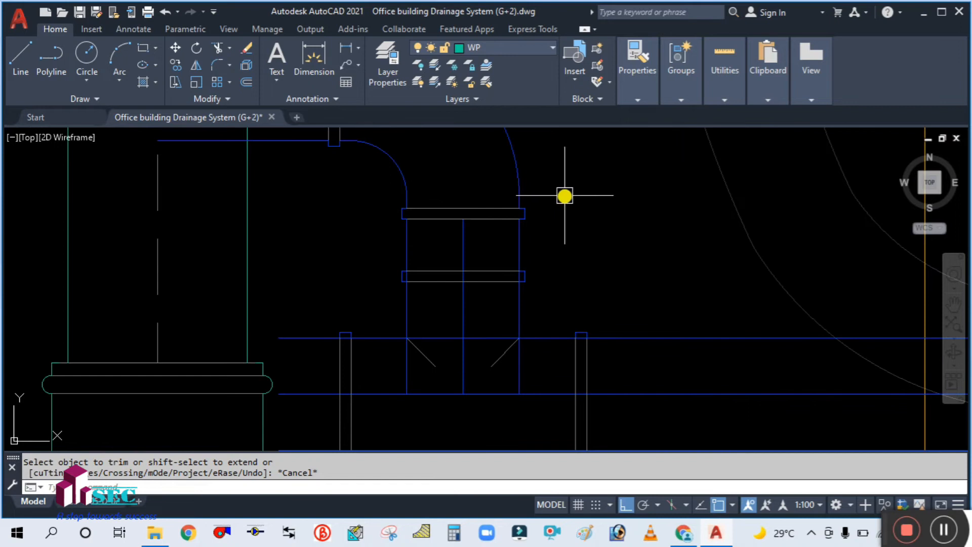
pyautogui.press('Return')
pyautogui.write('t')
pyautogui.press('Return')
pyautogui.click(497, 287)
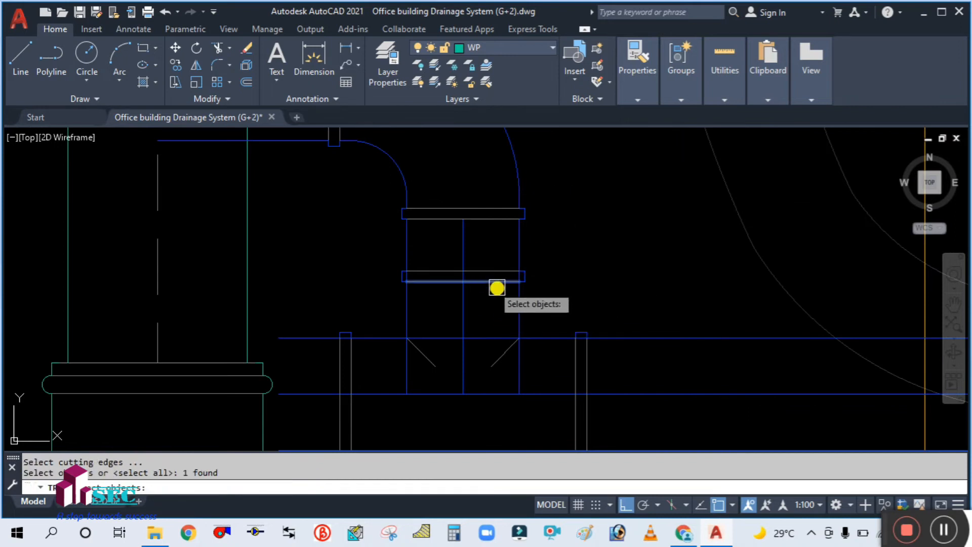
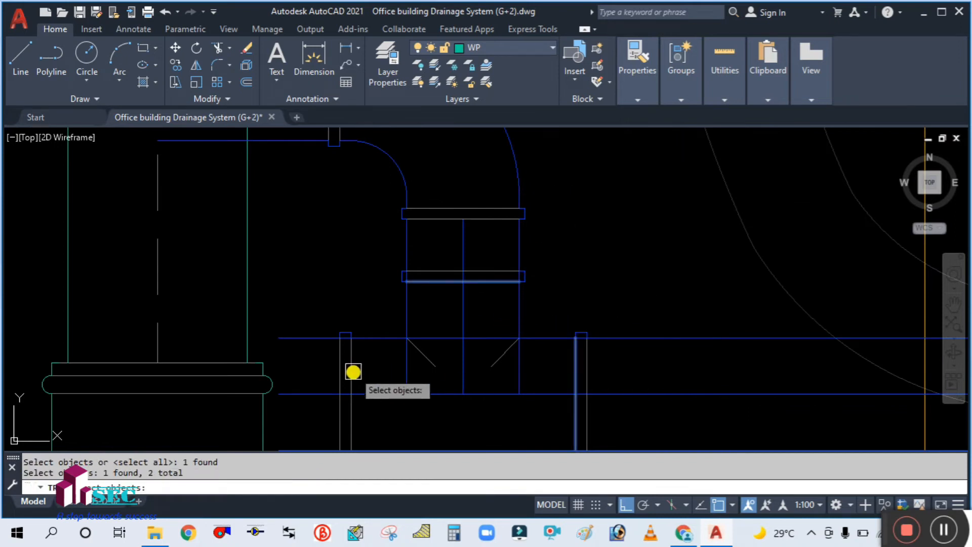
pyautogui.scroll(-4, 406, 271)
pyautogui.press('Return')
pyautogui.moveTo(453, 368)
pyautogui.mouseDown()
pyautogui.moveTo(471, 242)
pyautogui.moveTo(158, 267)
pyautogui.mouseUp()
pyautogui.scroll(5, 471, 291)
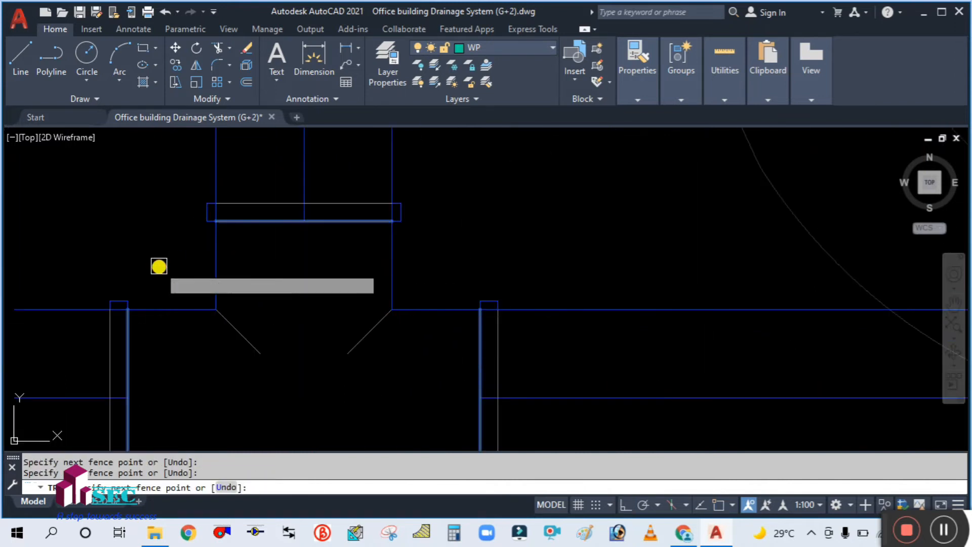
pyautogui.press('Escape')
# Match the properties of the green Ø80 pipe's dashed centre line onto the vent main's centre lines on both sides of the second tee from the left
pyautogui.scroll(-8, 375, 259)
pyautogui.moveTo(457, 322); pyautogui.dragTo(378, 270, button='middle')
pyautogui.write('MA')
pyautogui.press('Return')
pyautogui.click(488, 360)
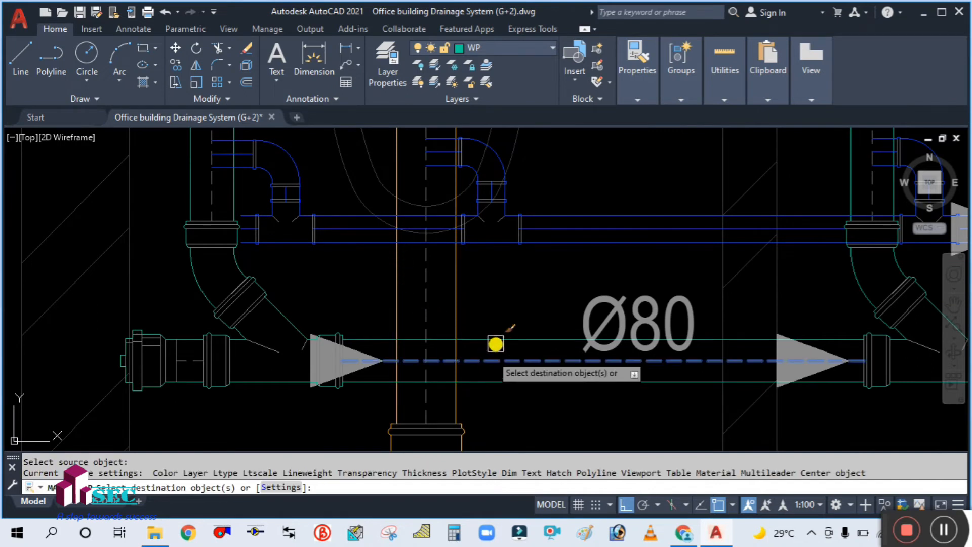
pyautogui.click(567, 232)
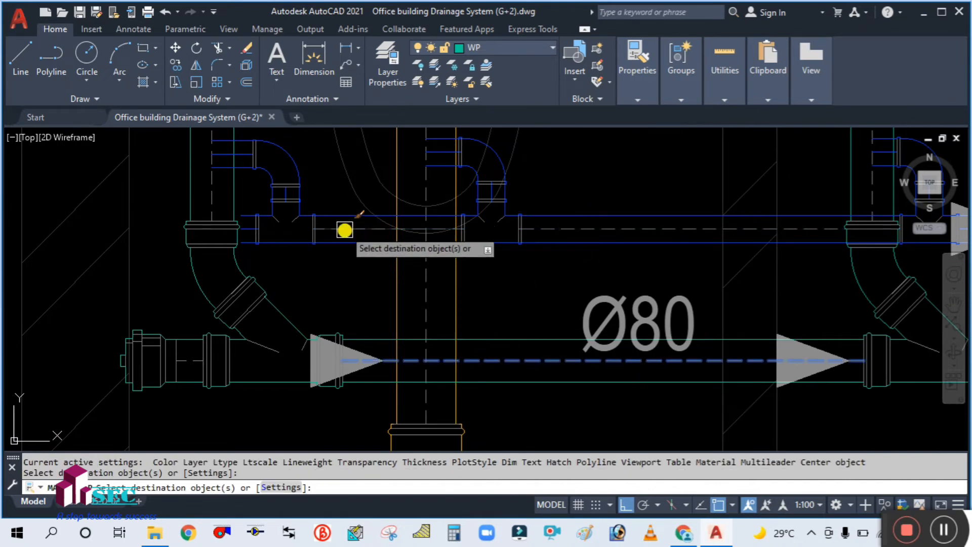
pyautogui.click(344, 230)
# Apply the same dashed properties to the elbow stub and riser centre lines at the leftmost green and orange vertical pipes
pyautogui.scroll(6, 254, 233)
pyautogui.scroll(-4, 278, 293)
pyautogui.scroll(5, 336, 148)
pyautogui.scroll(-4, 343, 243)
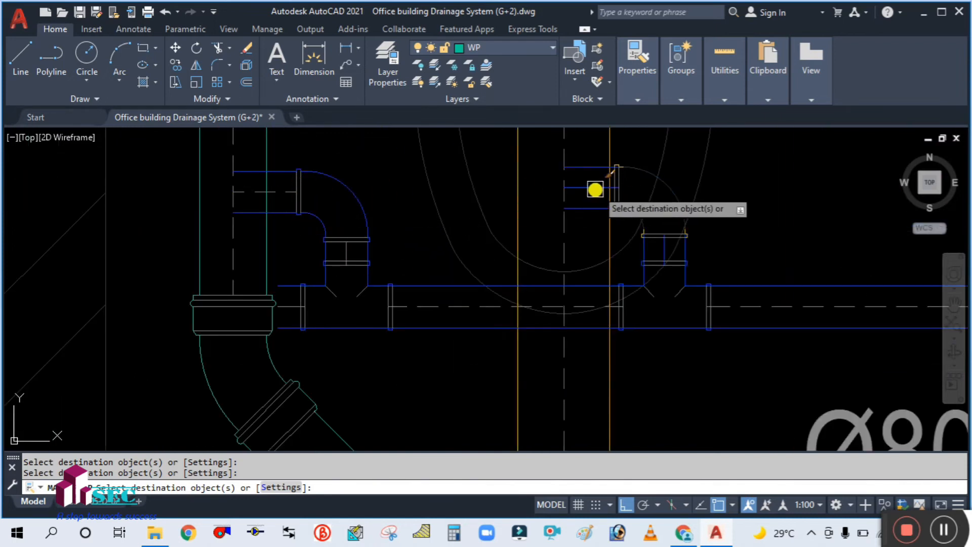
pyautogui.scroll(-3, 415, 228)
pyautogui.scroll(5, 324, 243)
pyautogui.scroll(3, 212, 225)
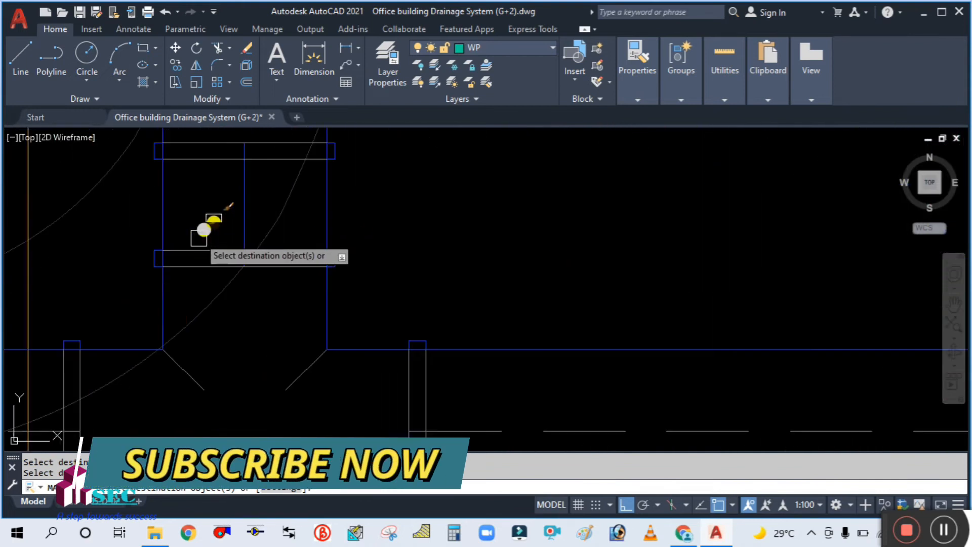
# Apply the dashed properties to the elbow stub and riser centre lines at the second green vertical pipe
pyautogui.scroll(-5, 239, 212)
pyautogui.moveTo(567, 215); pyautogui.dragTo(264, 228, button='middle')
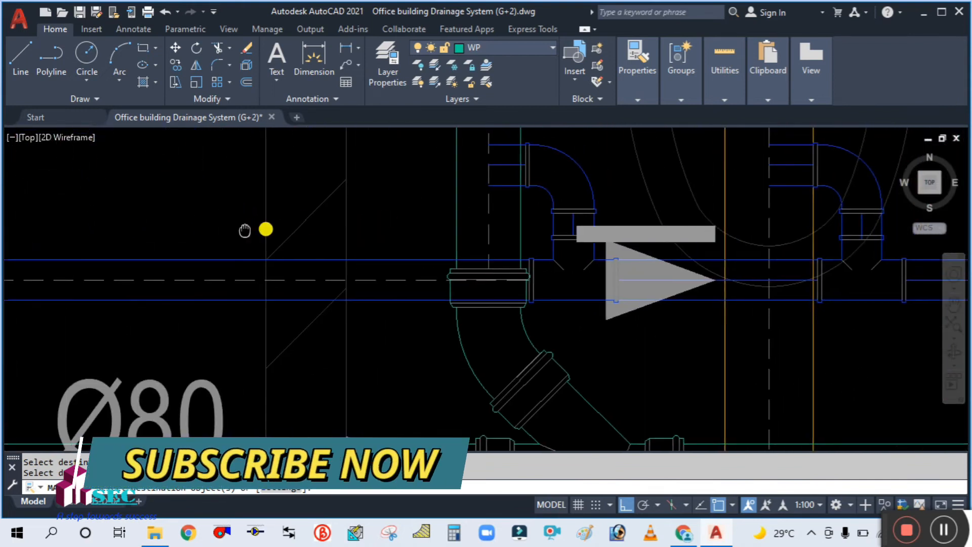
pyautogui.scroll(3, 595, 217)
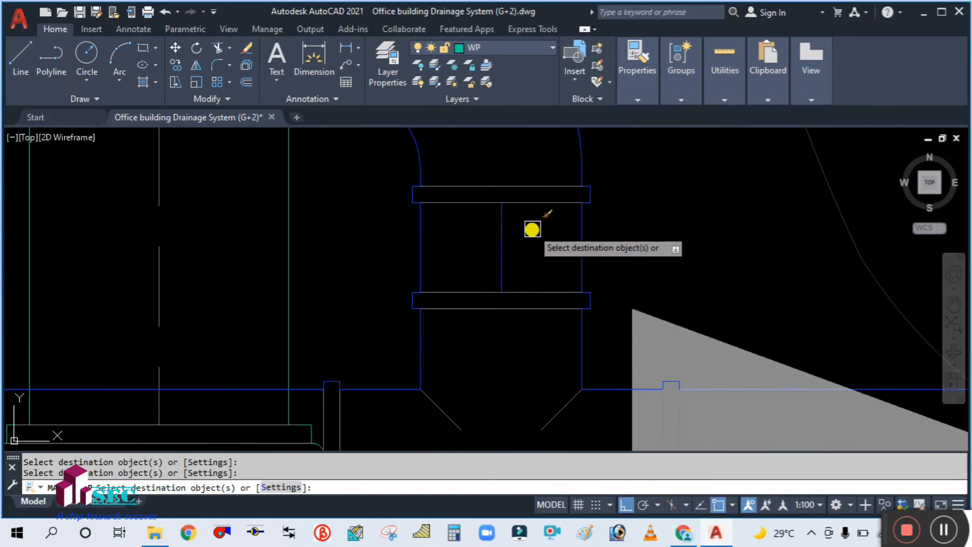
pyautogui.click(499, 253)
pyautogui.scroll(-4, 495, 241)
pyautogui.scroll(6, 658, 294)
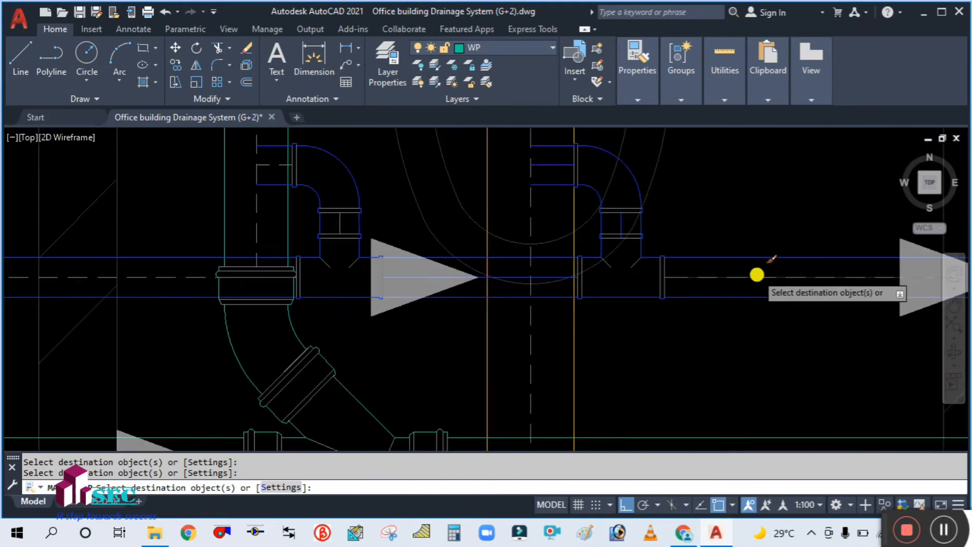
# Match the vent main's centre line crossing the second orange pipe and that pipe's elbow stub and riser centre lines to the dashed source
pyautogui.scroll(-4, 673, 291)
pyautogui.scroll(4, 532, 299)
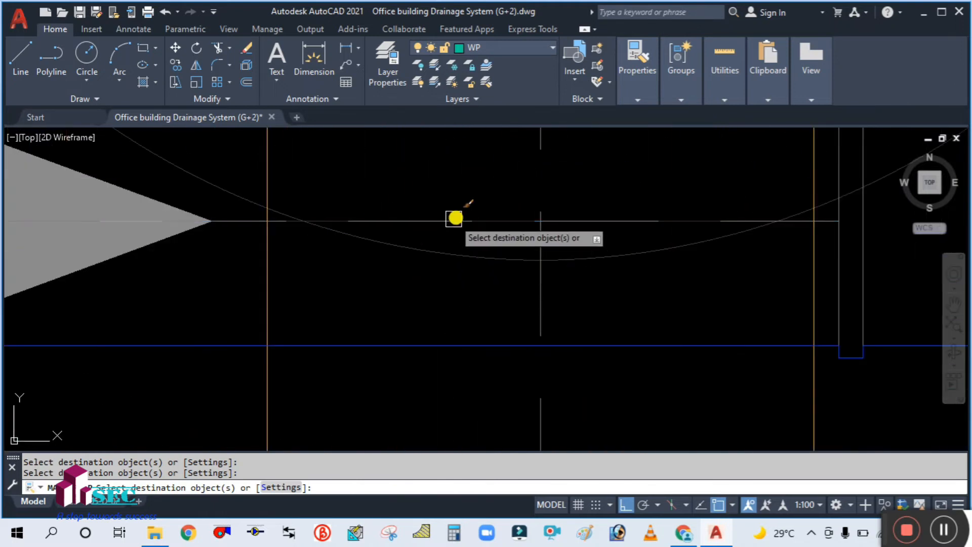
pyautogui.scroll(-5, 402, 319)
pyautogui.scroll(4, 508, 237)
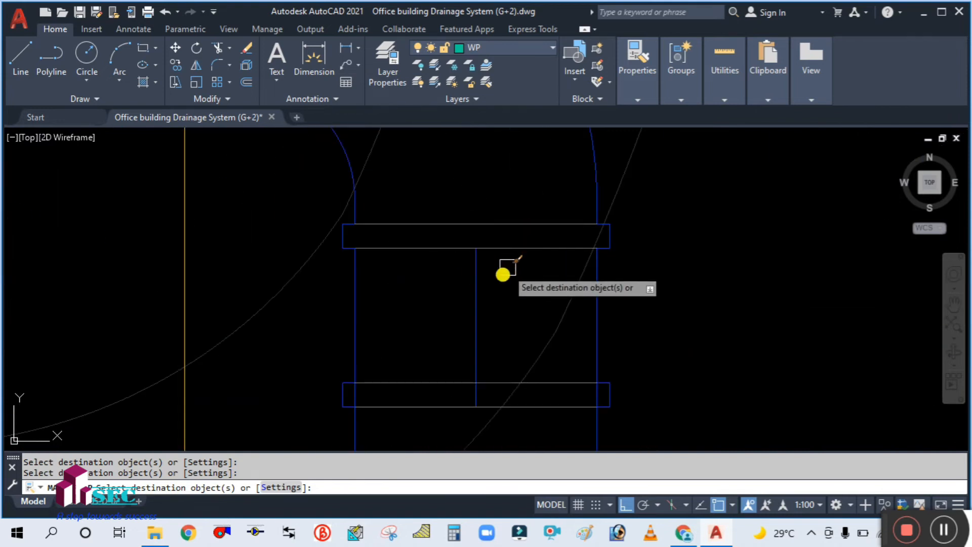
pyautogui.scroll(-3, 478, 304)
pyautogui.scroll(3, 408, 243)
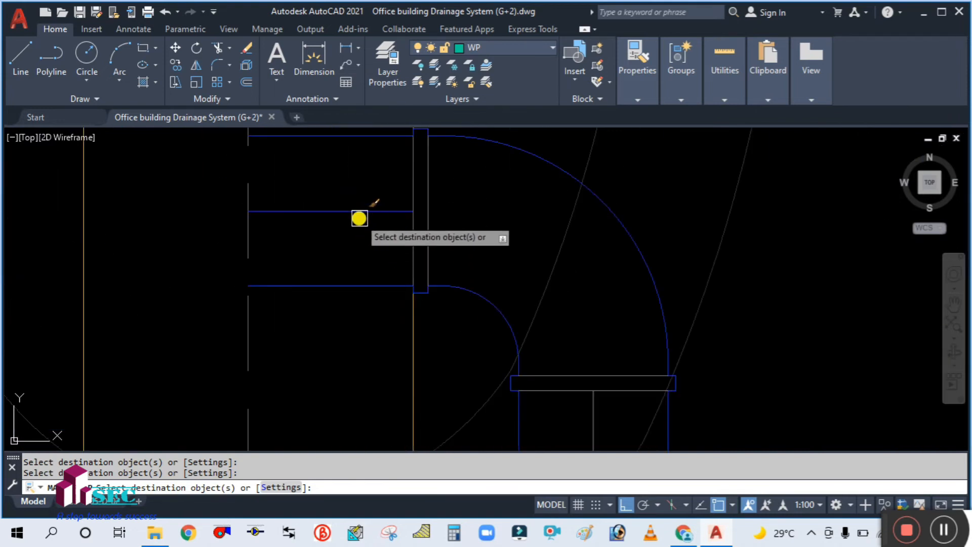
# Apply the dashed properties to the elbow stub, riser and adjoining main centre lines at the third green vertical pipe
pyautogui.scroll(-4, 321, 212)
pyautogui.scroll(5, 679, 245)
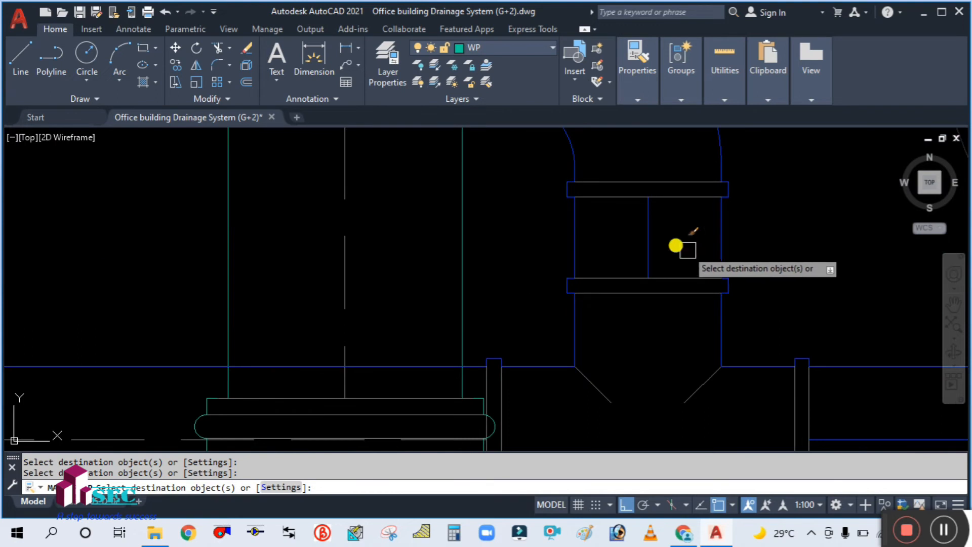
pyautogui.scroll(-4, 639, 305)
pyautogui.scroll(4, 531, 194)
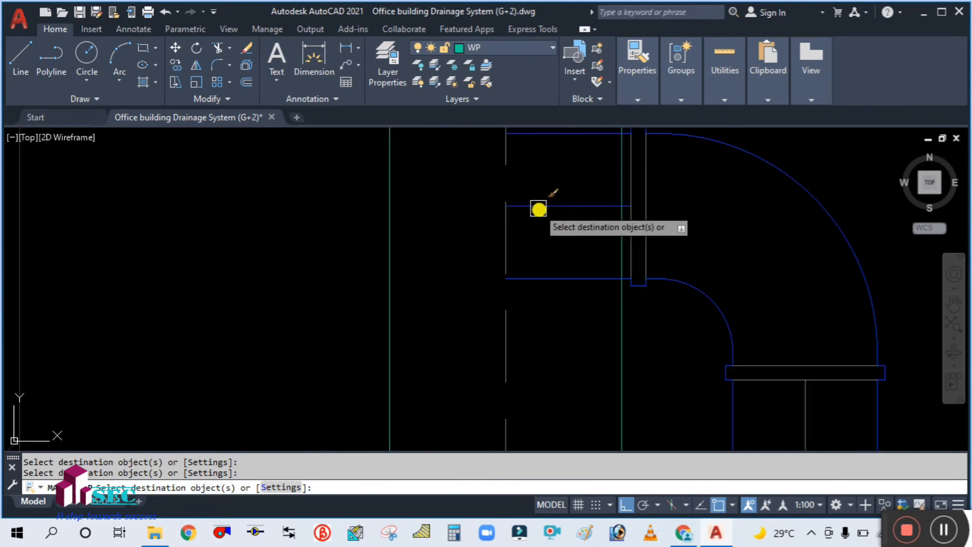
pyautogui.scroll(-4, 390, 229)
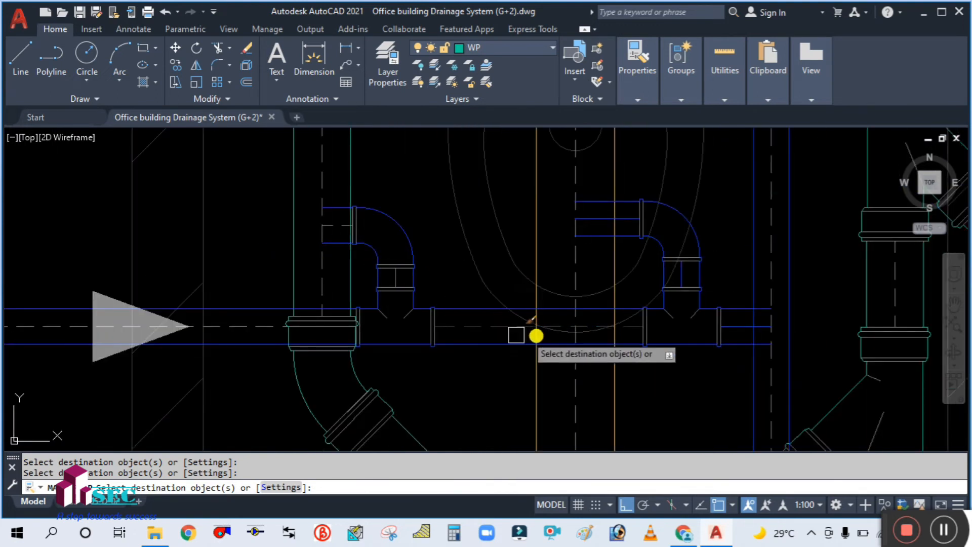
# Apply the dashed properties to the centre lines at the third orange pipe's elbow and tee, the main's end and the vertical vent pipe
pyautogui.scroll(4, 666, 284)
pyautogui.scroll(-4, 597, 293)
pyautogui.scroll(4, 597, 293)
pyautogui.scroll(-4, 645, 284)
pyautogui.scroll(4, 614, 311)
pyautogui.scroll(-4, 513, 269)
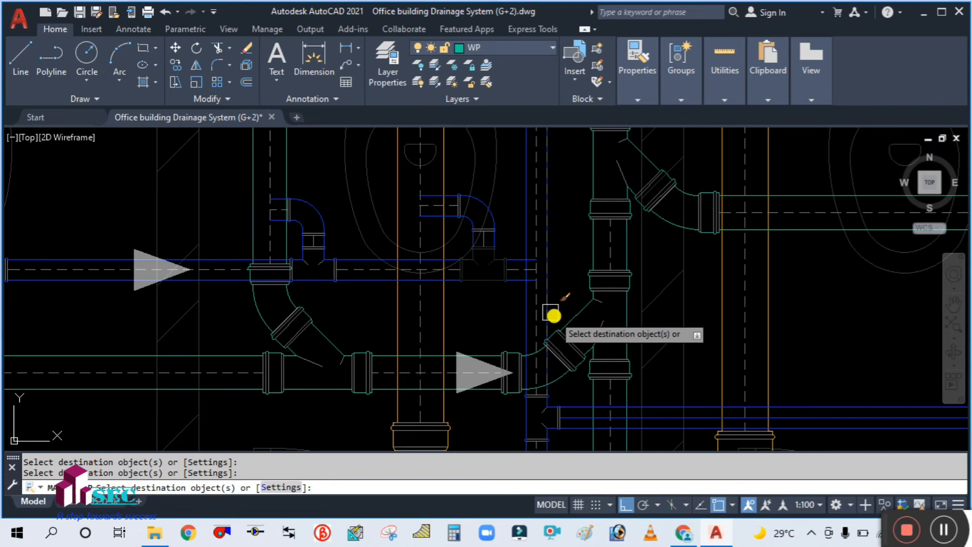
# Match the centre lines of the horizontal vent branch toward the pantry and its vertical leg to the dashed source
pyautogui.scroll(4, 664, 406)
pyautogui.scroll(-4, 628, 370)
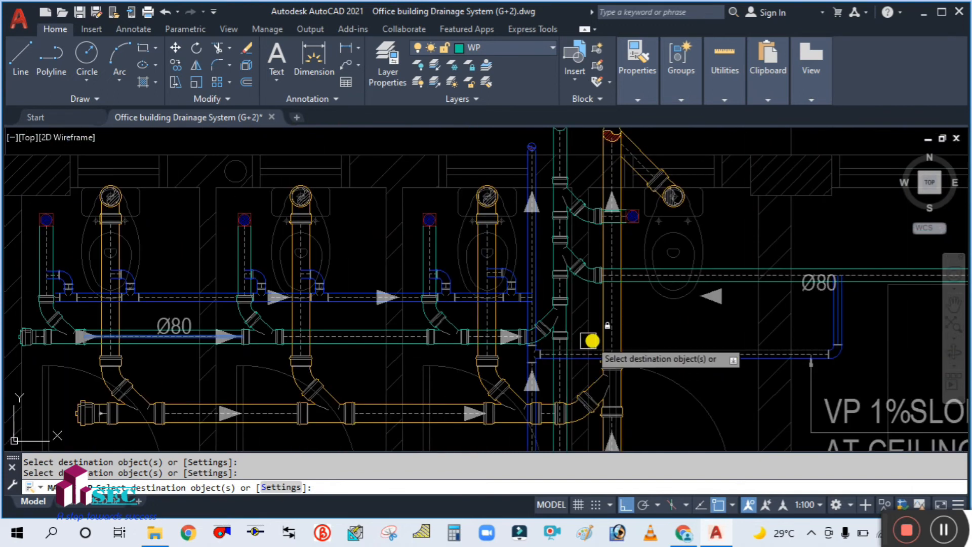
pyautogui.scroll(5, 788, 308)
pyautogui.scroll(-4, 716, 325)
pyautogui.scroll(4, 722, 319)
pyautogui.scroll(-4, 607, 275)
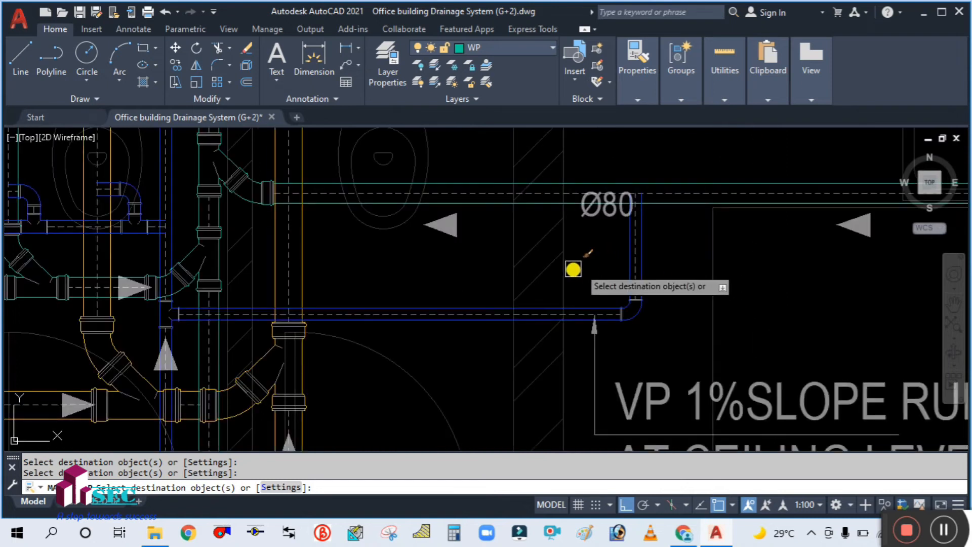
# Apply the dashed properties to the vertical vent's lower centre lines and its short elbow stub in the gents toilets
pyautogui.moveTo(428, 382); pyautogui.dragTo(514, 188, button='middle')
pyautogui.scroll(-4, 514, 190)
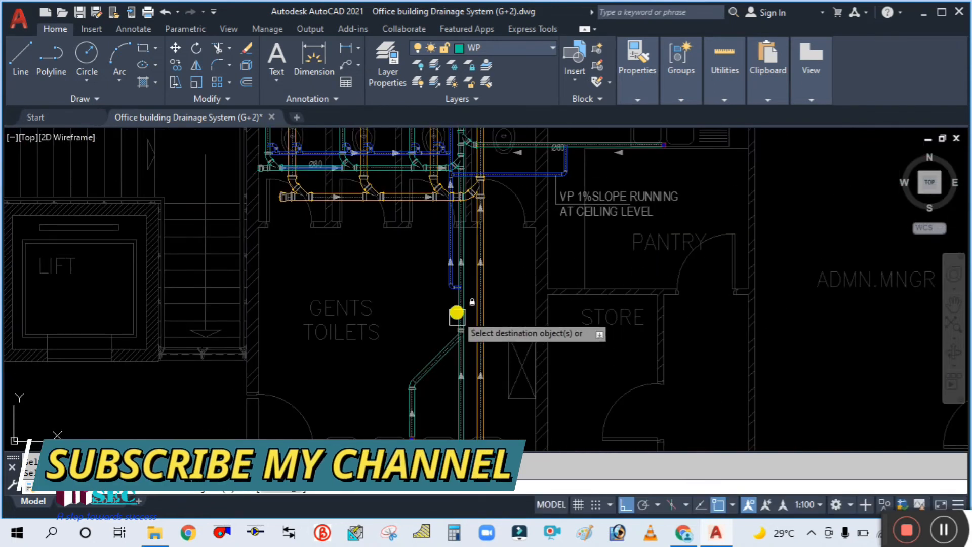
pyautogui.scroll(5, 455, 304)
pyautogui.scroll(-2, 321, 345)
pyautogui.scroll(-3, 321, 346)
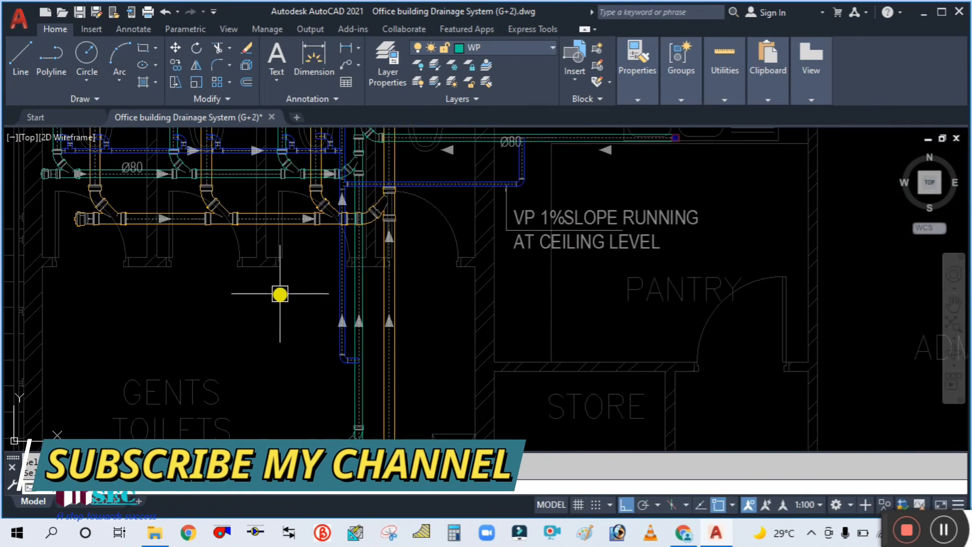
pyautogui.moveTo(278, 291); pyautogui.dragTo(354, 390, button='middle')
pyautogui.press('Escape')
# Copy the rightmost tee of the horizontal vent main to the junction with the vertical vent pipe
pyautogui.scroll(5, 408, 260)
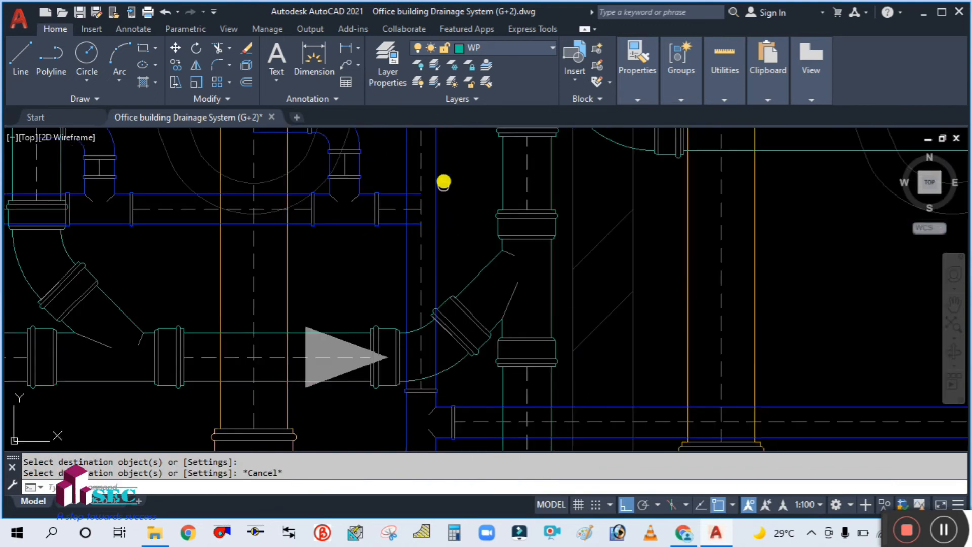
pyautogui.moveTo(443, 183); pyautogui.dragTo(434, 283, button='middle')
pyautogui.scroll(2, 418, 329)
pyautogui.scroll(-2, 378, 300)
pyautogui.scroll(2, 345, 341)
pyautogui.scroll(-2, 381, 345)
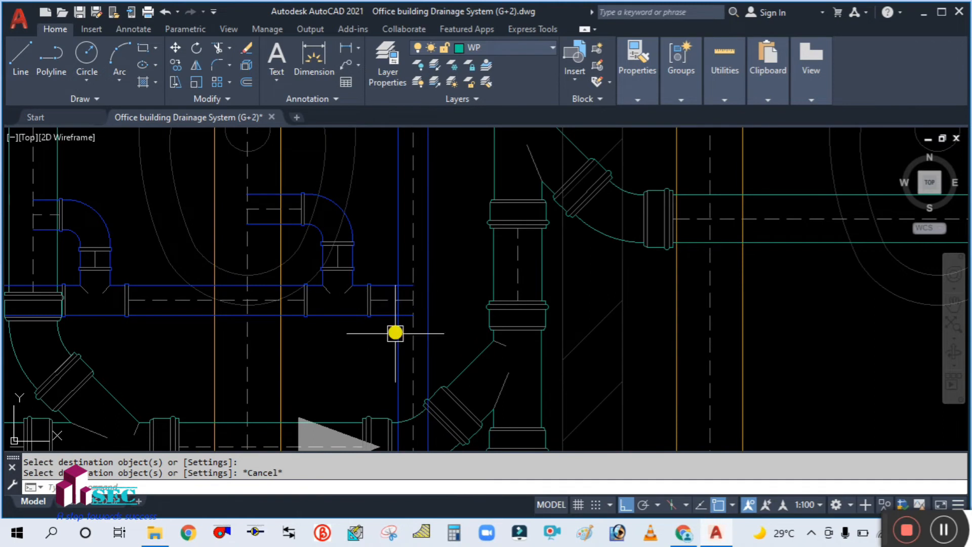
pyautogui.write('co')
pyautogui.press('Return')
pyautogui.scroll(3, 362, 306)
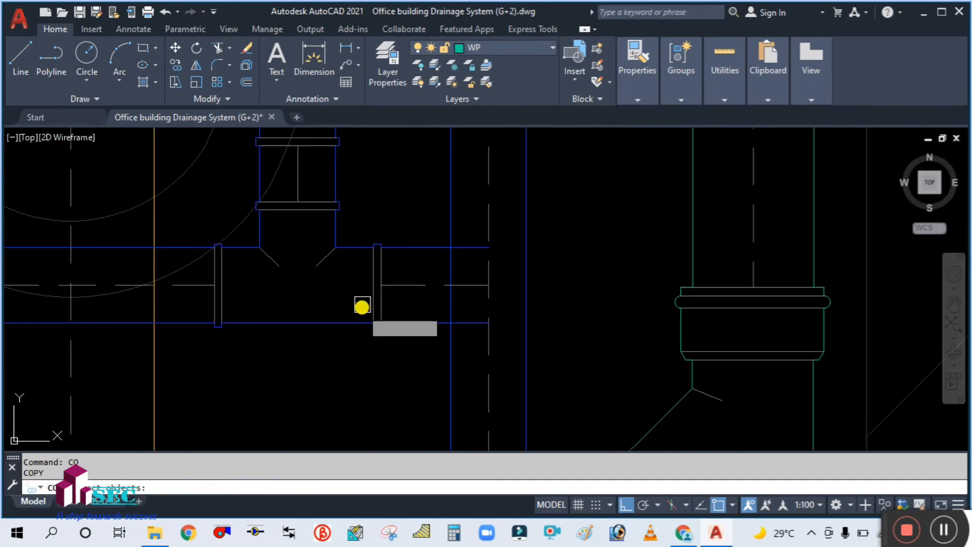
pyautogui.click(366, 284)
pyautogui.scroll(-3, 347, 289)
pyautogui.press('Return')
pyautogui.click(331, 347)
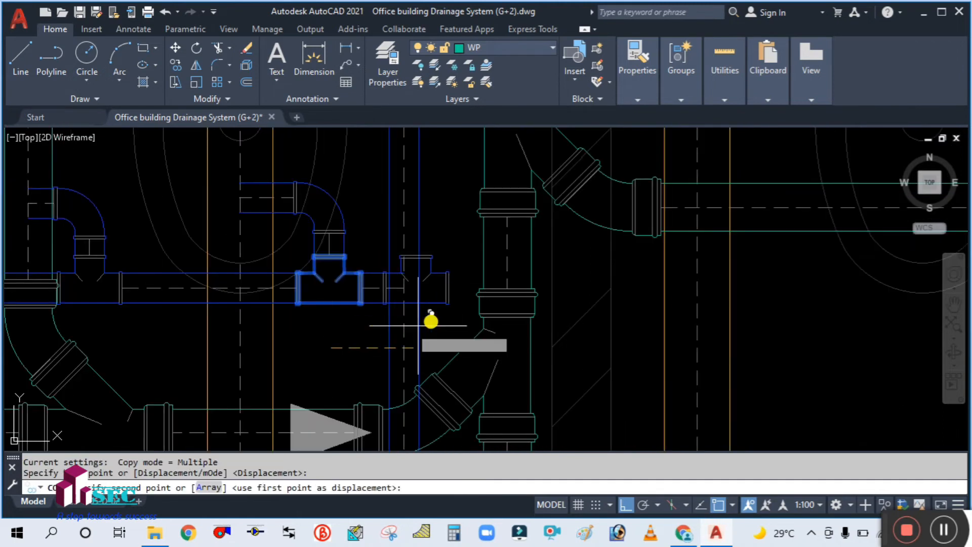
pyautogui.scroll(4, 442, 320)
pyautogui.press('Escape')
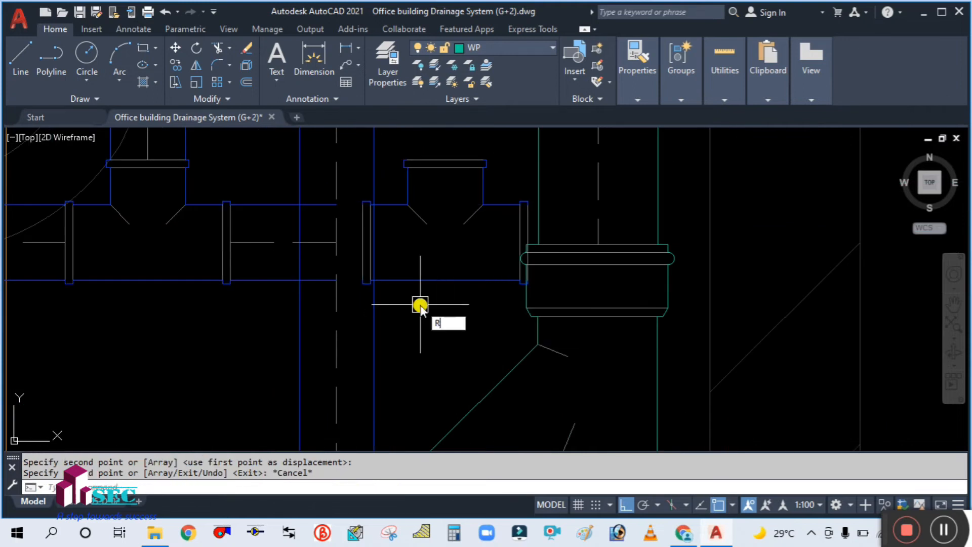
# Rotate the copied tee 90° so its branch faces the horizontal vent main
pyautogui.click(431, 282)
pyautogui.press('Return')
pyautogui.click(471, 319)
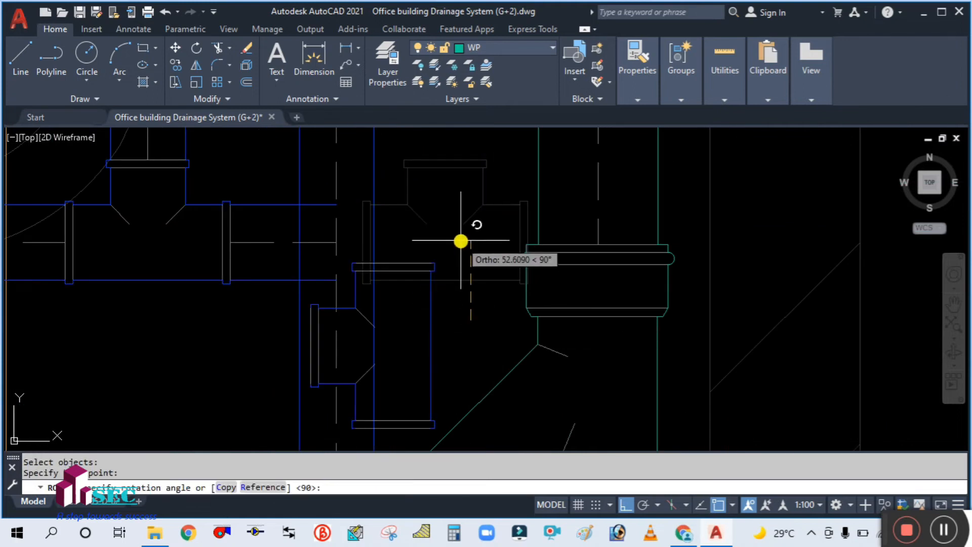
pyautogui.click(461, 241)
# Move the rotated tee horizontally so its collar midpoint sits on the vertical vent pipe's centre line
pyautogui.click(438, 371)
pyautogui.scroll(4, 386, 250)
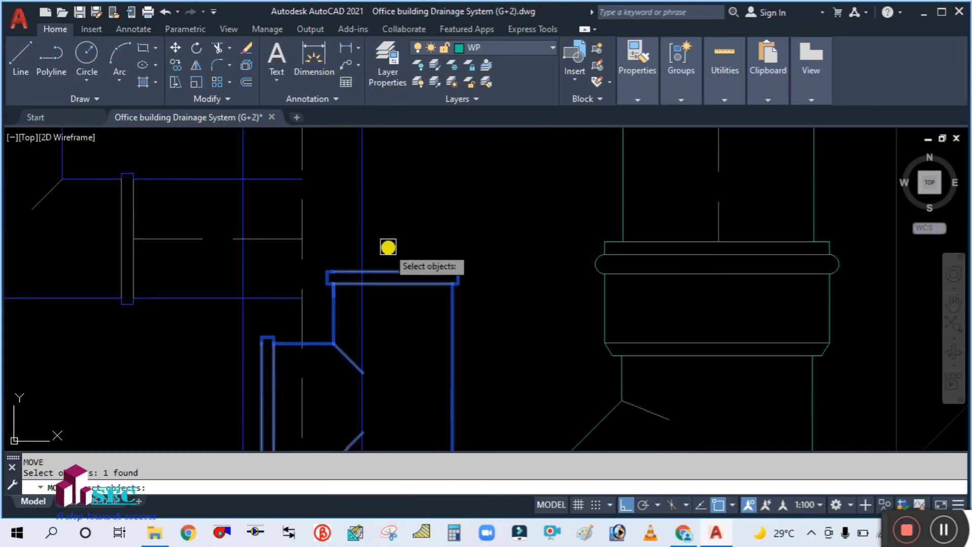
pyautogui.press('Return')
pyautogui.click(402, 287)
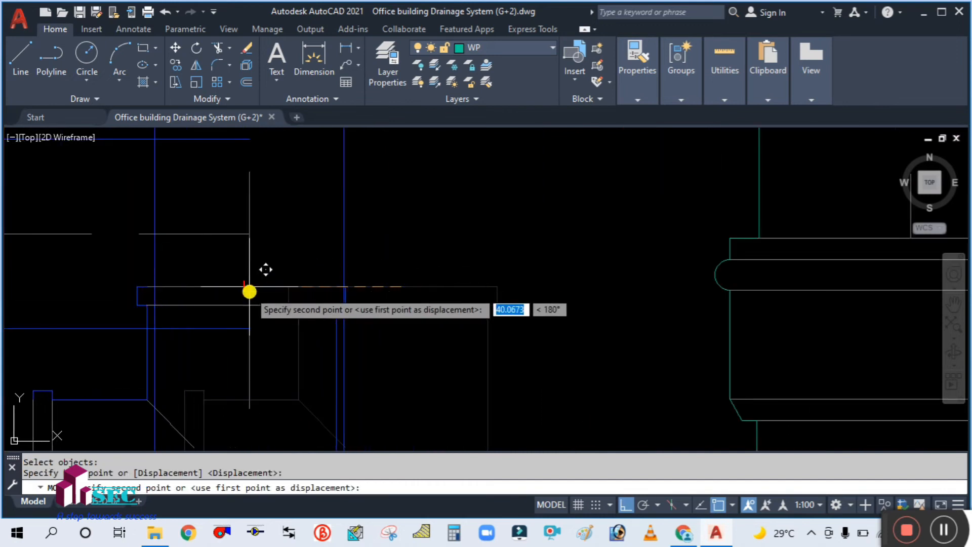
pyautogui.click(249, 289)
# Move the tee vertically along the vertical vent pipe so its branch collar lines up with the horizontal vent main
pyautogui.scroll(5, 373, 278)
pyautogui.click(310, 314)
pyautogui.scroll(2, 306, 304)
pyautogui.press('Return')
pyautogui.click(312, 290)
pyautogui.scroll(-4, 312, 294)
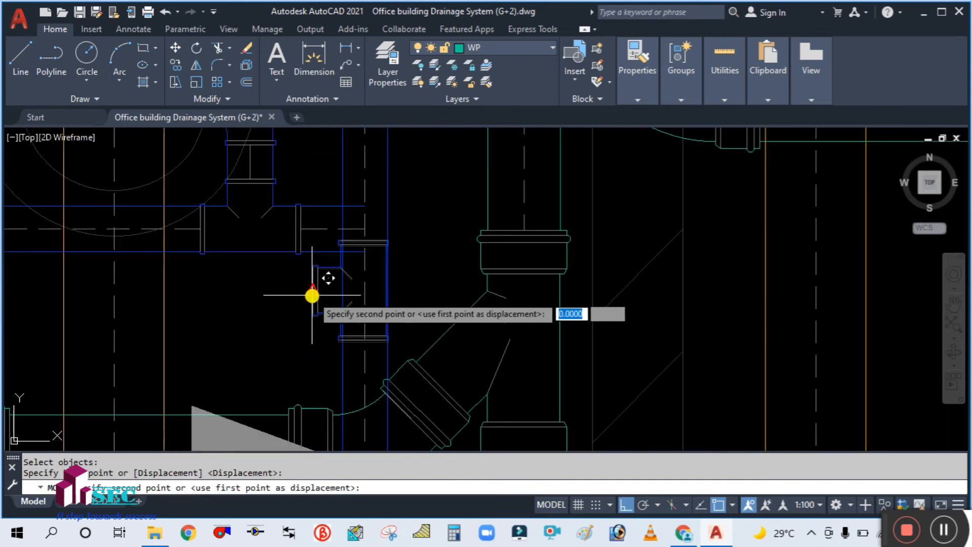
pyautogui.click(301, 268)
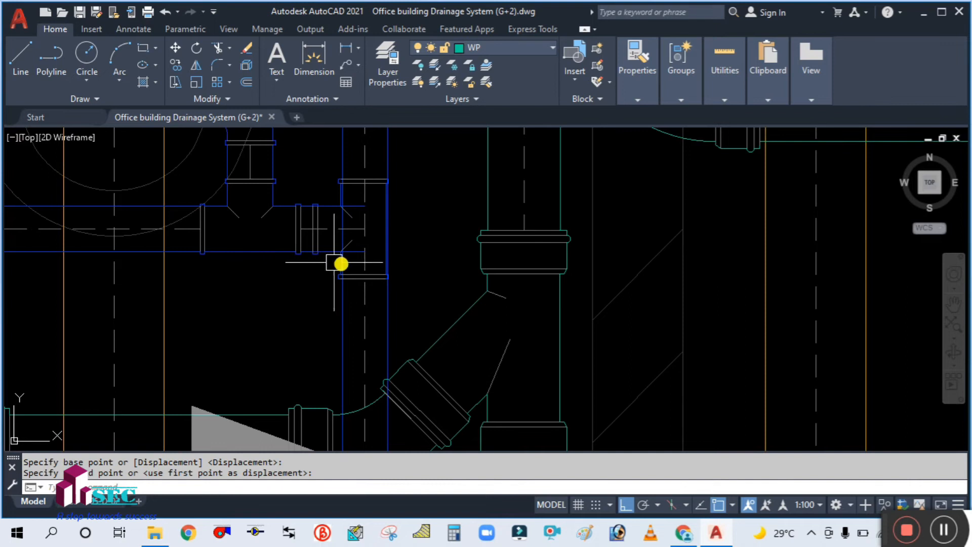
pyautogui.press('Escape')
pyautogui.scroll(4, 317, 224)
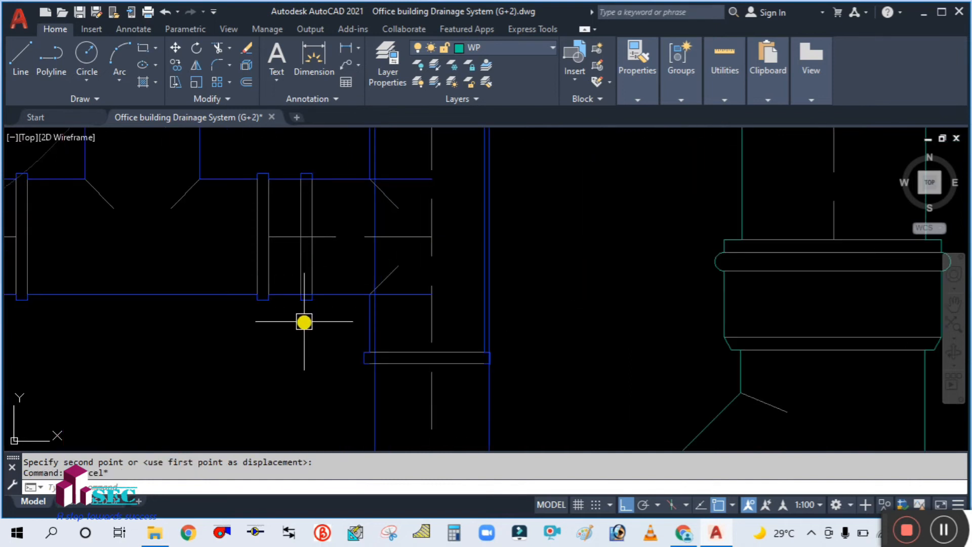
# Move the junction tee sideways so the midpoint of its lower collar sits on the vertical vent pipe's centre line
pyautogui.scroll(2, 437, 364)
pyautogui.write('m')
pyautogui.press('Return')
pyautogui.click(396, 363)
pyautogui.scroll(3, 399, 364)
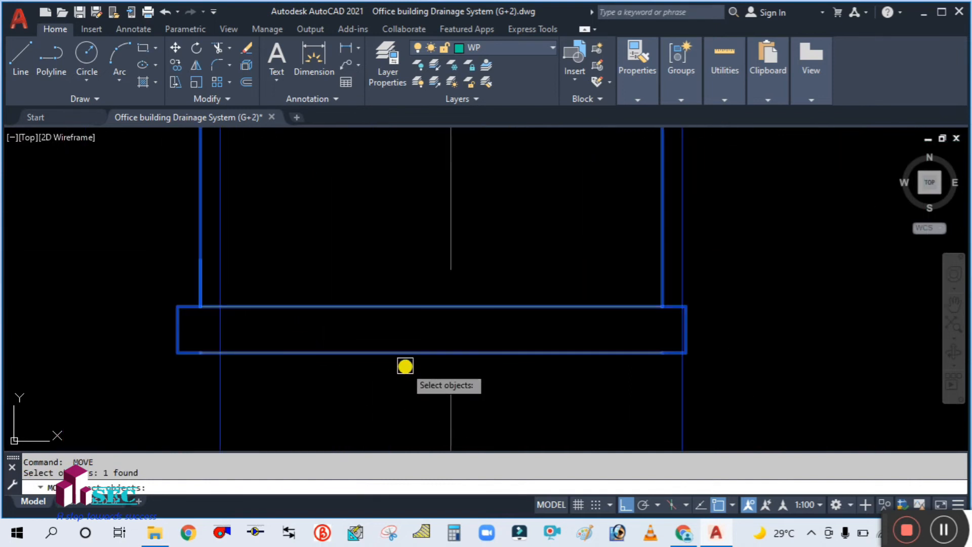
pyautogui.press('Return')
pyautogui.click(431, 352)
pyautogui.scroll(-5, 447, 353)
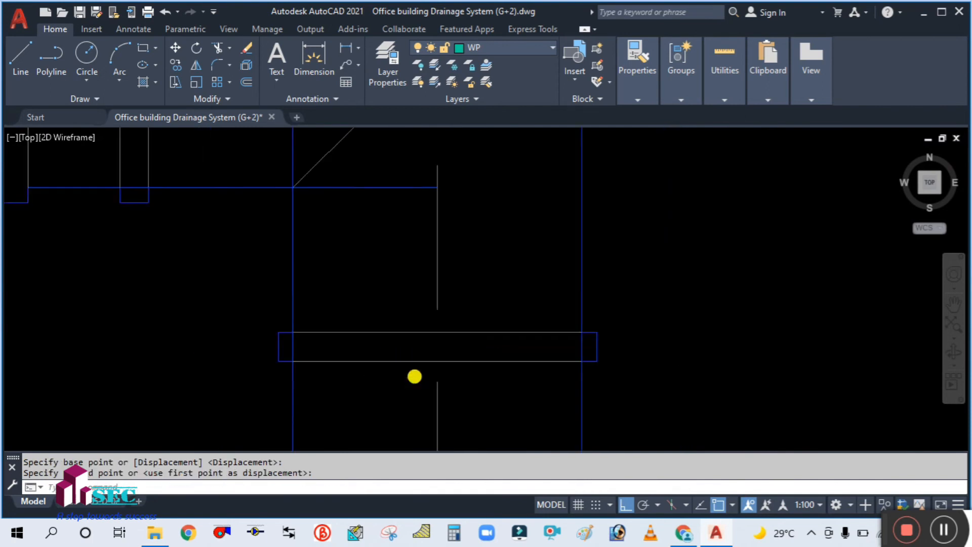
pyautogui.click(391, 340)
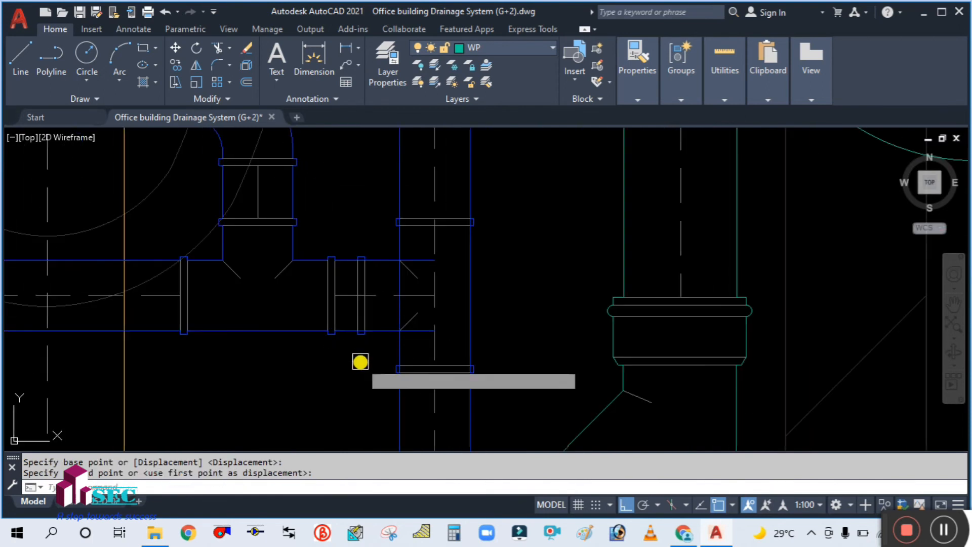
# Trim the pipe and centre lines inside the junction tee, using its collar edges as cutting edges
pyautogui.write('t')
pyautogui.press('space')
pyautogui.scroll(2, 354, 325)
pyautogui.click(357, 318)
pyautogui.scroll(-2, 357, 330)
pyautogui.scroll(1, 425, 371)
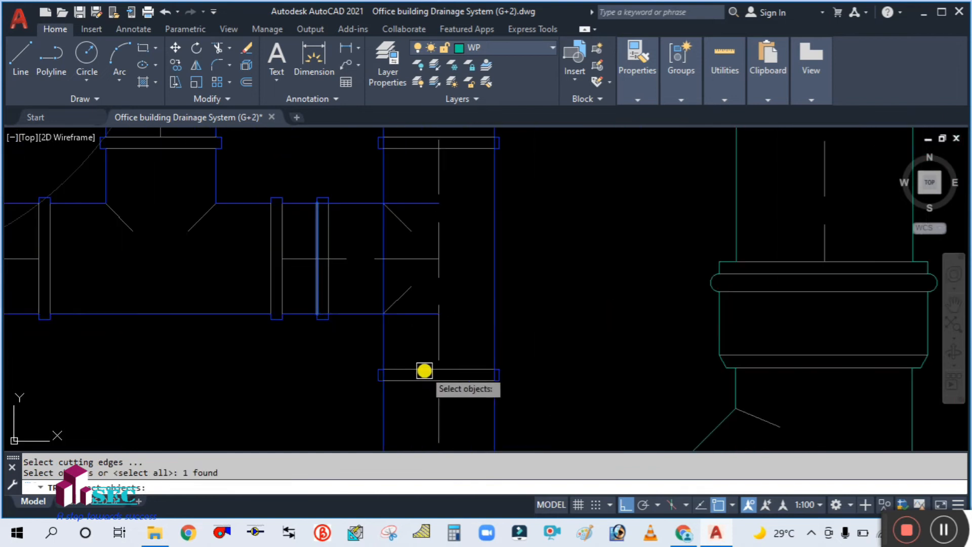
pyautogui.click(417, 380)
pyautogui.scroll(-2, 412, 365)
pyautogui.scroll(3, 418, 242)
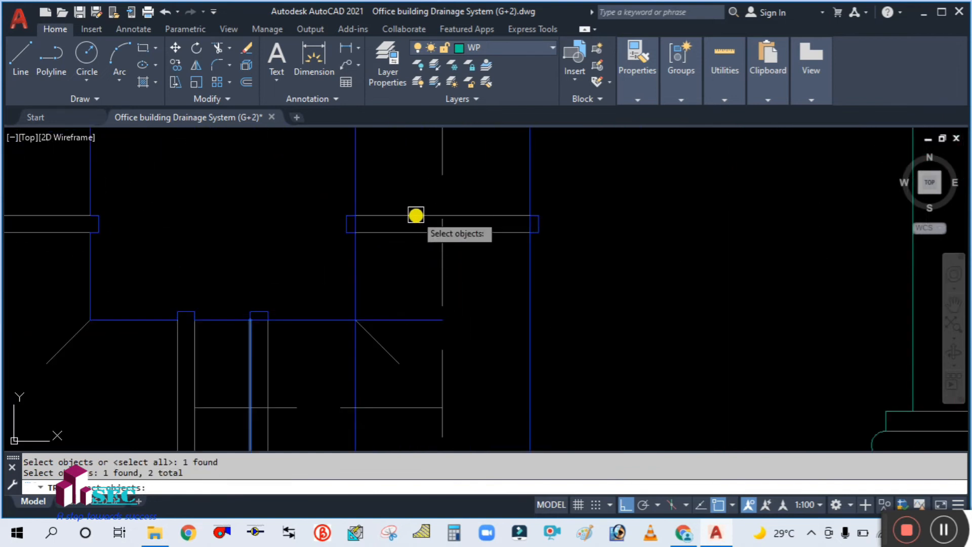
pyautogui.scroll(-2, 415, 214)
pyautogui.press('Return')
pyautogui.moveTo(525, 262)
pyautogui.mouseDown()
pyautogui.moveTo(361, 244)
pyautogui.moveTo(351, 415)
pyautogui.mouseUp()
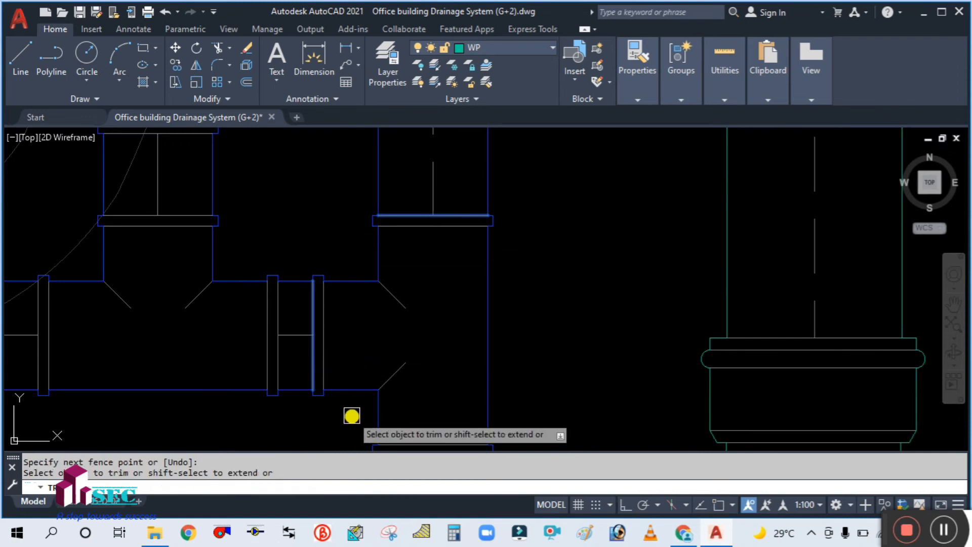
pyautogui.press('Escape')
# Extend the vertical vent pipe's lines up to the riser circle at its upper end
pyautogui.scroll(-3, 383, 286)
pyautogui.scroll(-3, 528, 288)
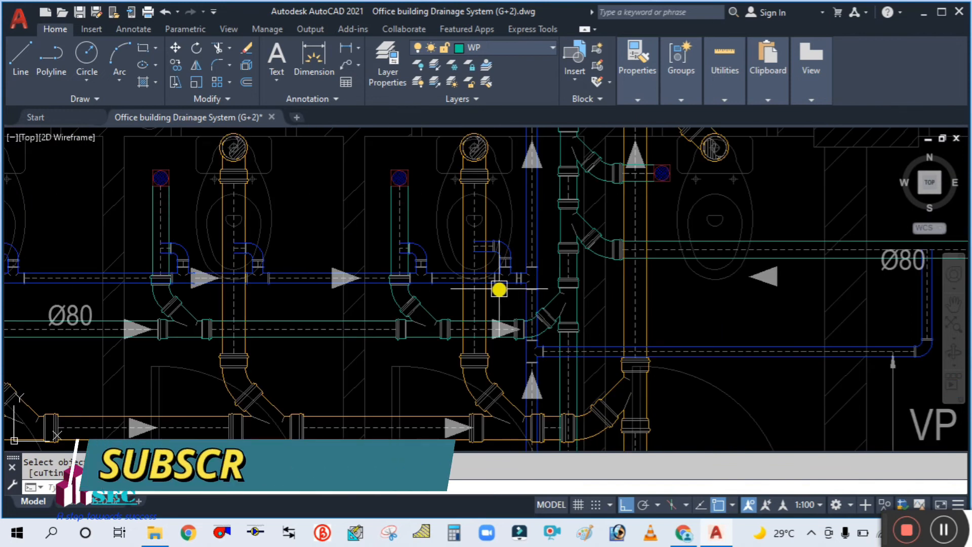
pyautogui.scroll(-3, 499, 289)
pyautogui.scroll(6, 535, 145)
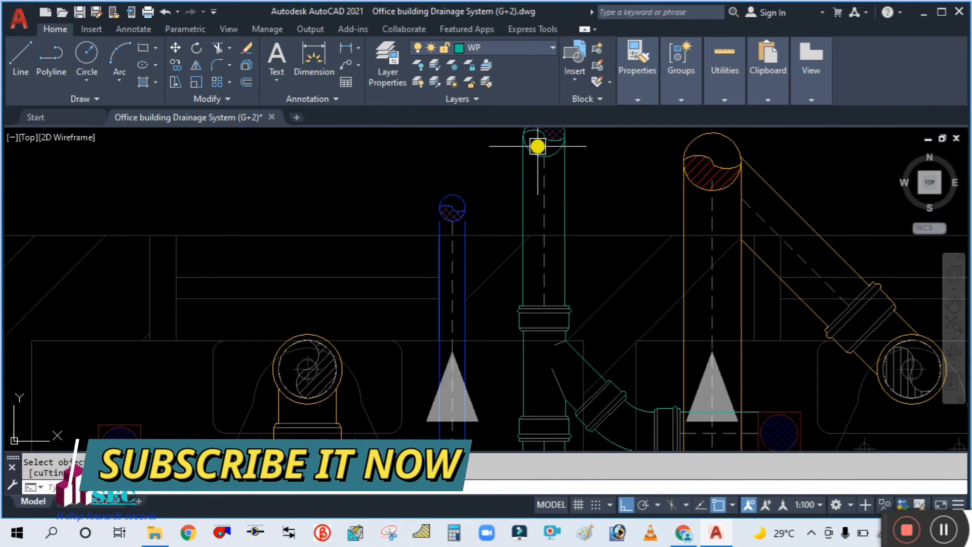
pyautogui.write('ex')
pyautogui.press('Return')
pyautogui.click(458, 233)
pyautogui.press('Escape')
# Copy the riser circle and its short dashed line from the other toilet block's vent branch to the gents toilets' first vent branch end
pyautogui.scroll(-8, 486, 167)
pyautogui.scroll(2, 555, 217)
pyautogui.scroll(-3, 554, 215)
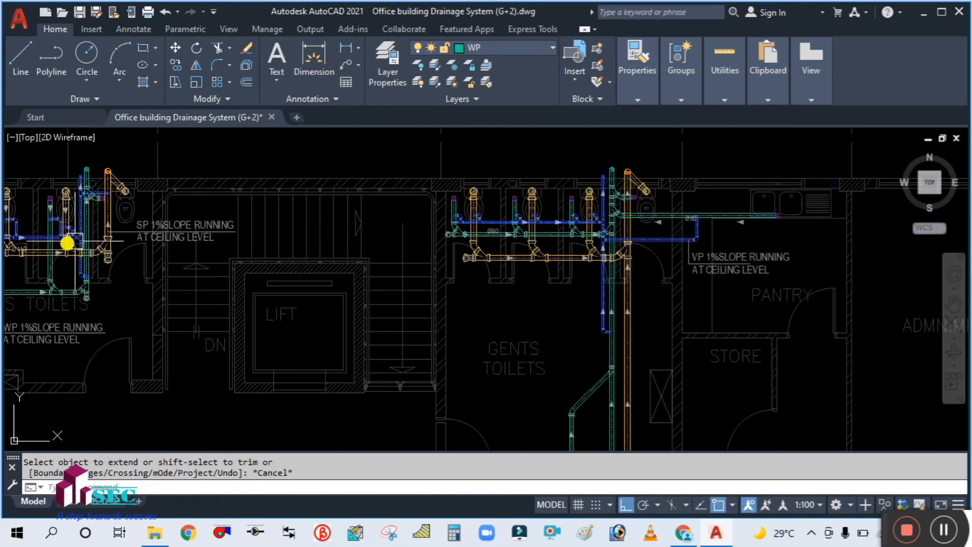
pyautogui.scroll(4, 67, 243)
pyautogui.scroll(4, 81, 248)
pyautogui.moveTo(85, 248); pyautogui.dragTo(460, 393, button='middle')
pyautogui.scroll(2, 430, 262)
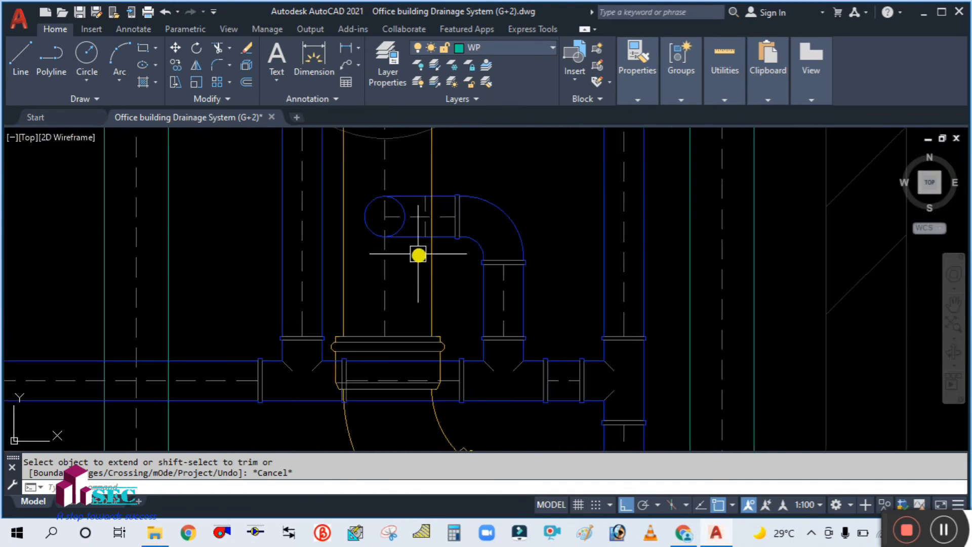
pyautogui.write('o')
pyautogui.press('Return')
pyautogui.click(403, 222)
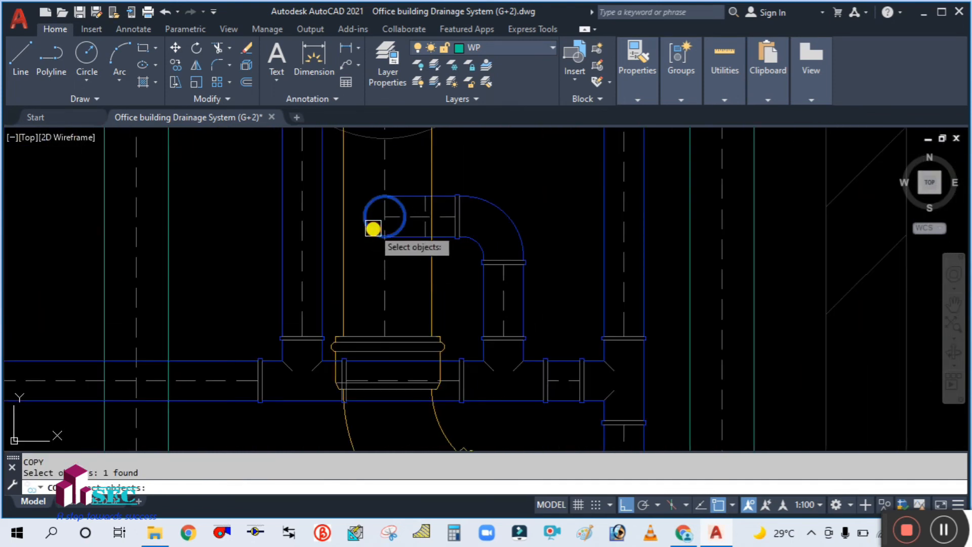
pyautogui.scroll(3, 403, 221)
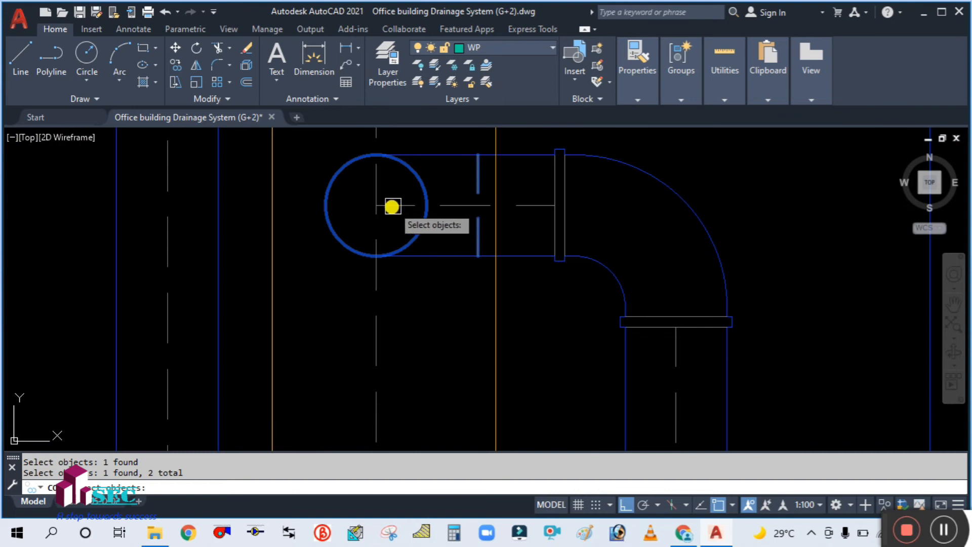
pyautogui.click(378, 207)
pyautogui.scroll(-6, 375, 213)
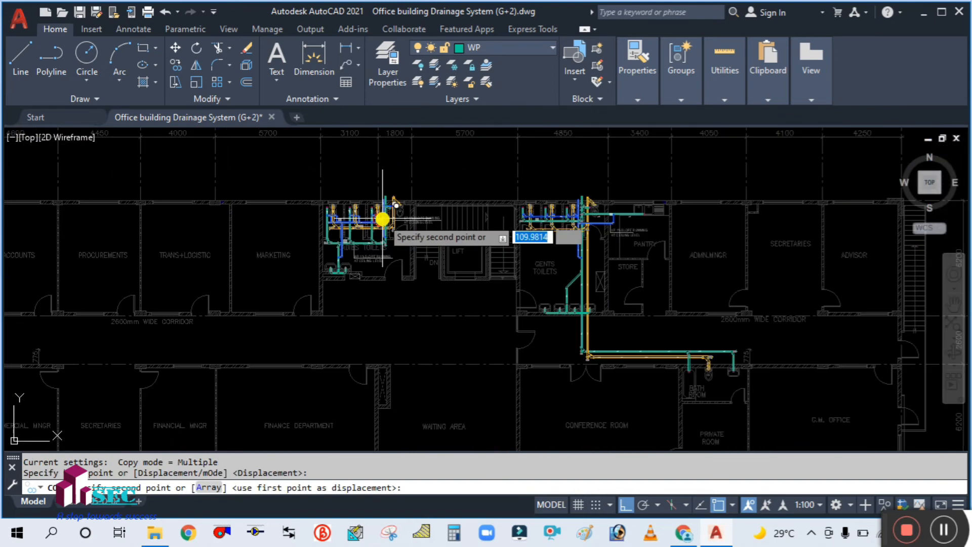
pyautogui.scroll(8, 522, 219)
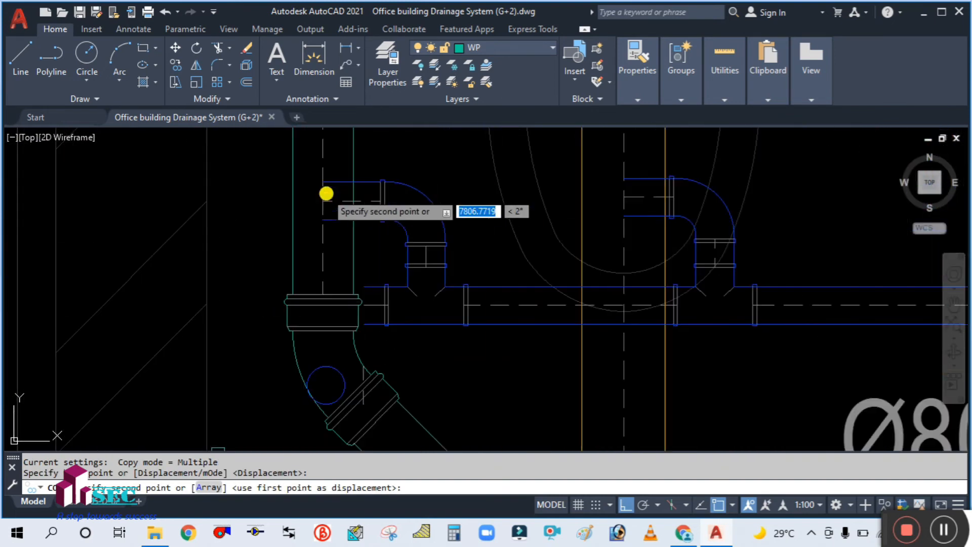
pyautogui.click(325, 201)
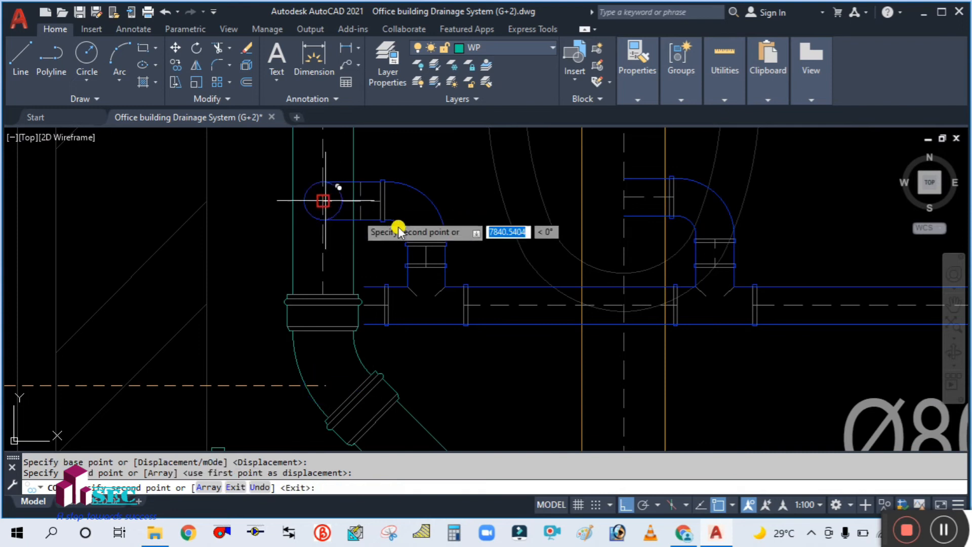
# Place further copies of the riser circle and dashed line on the remaining vent branch ends along the gents toilets' vent main
pyautogui.scroll(-2, 407, 218)
pyautogui.scroll(4, 560, 214)
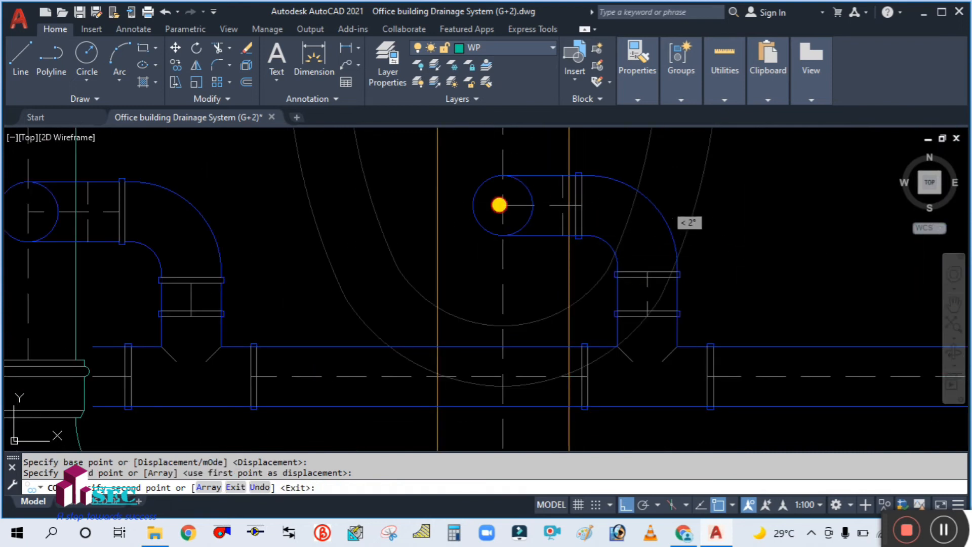
pyautogui.click(498, 204)
pyautogui.scroll(-4, 357, 245)
pyautogui.scroll(4, 624, 239)
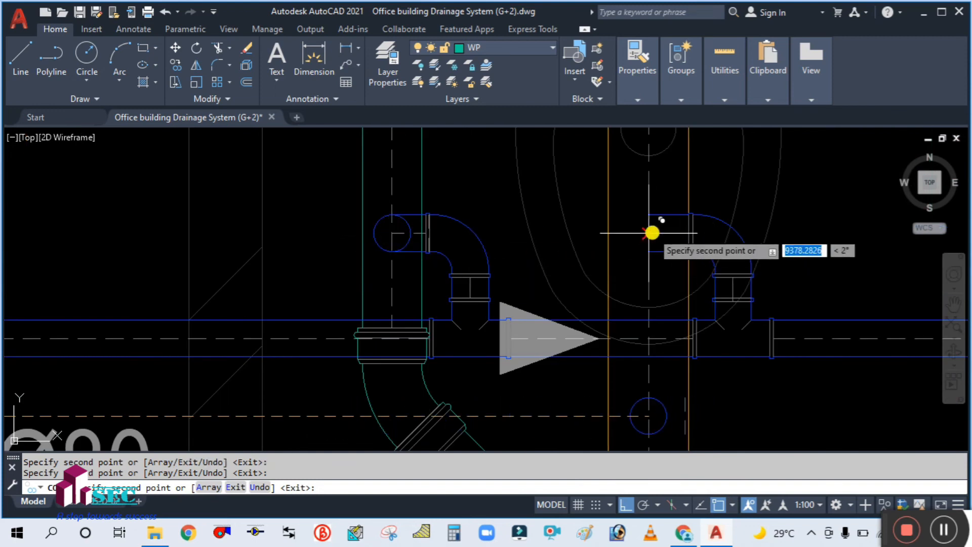
pyautogui.scroll(-3, 336, 273)
pyautogui.scroll(3, 472, 274)
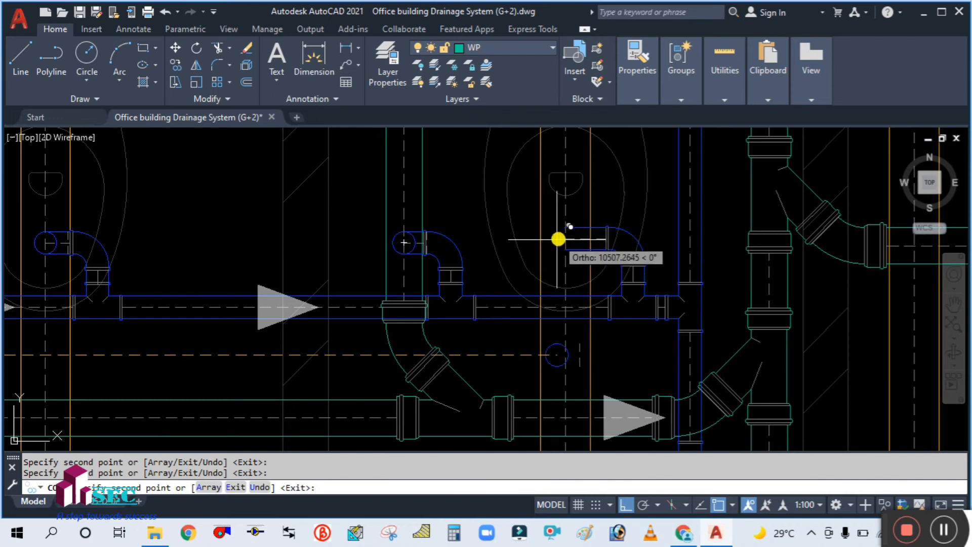
# Place copies of the riser circle at the upper end of the pantry-side vent pipe and at the vertical vent pipe's lower elbow end
pyautogui.scroll(-3, 429, 221)
pyautogui.scroll(3, 542, 256)
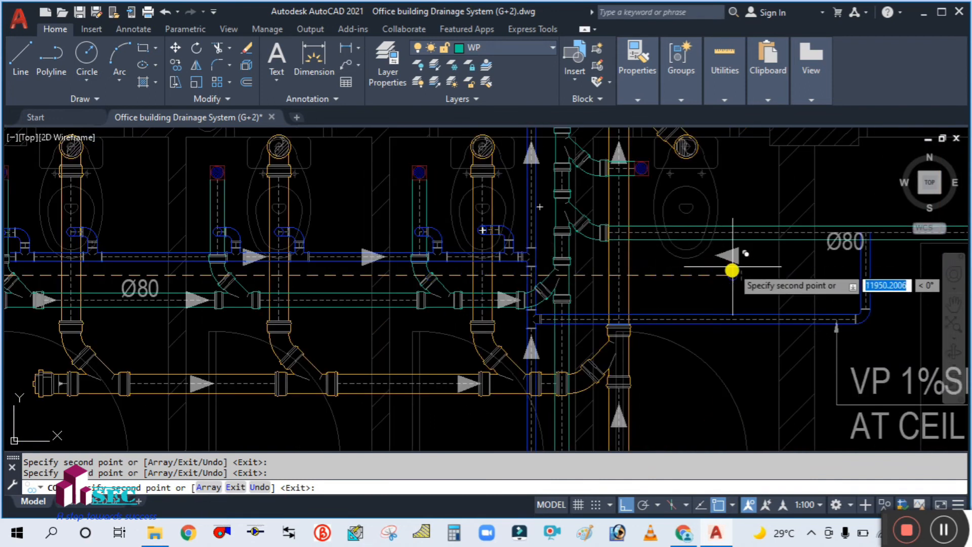
pyautogui.moveTo(733, 269); pyautogui.dragTo(504, 294, button='middle')
pyautogui.scroll(5, 666, 241)
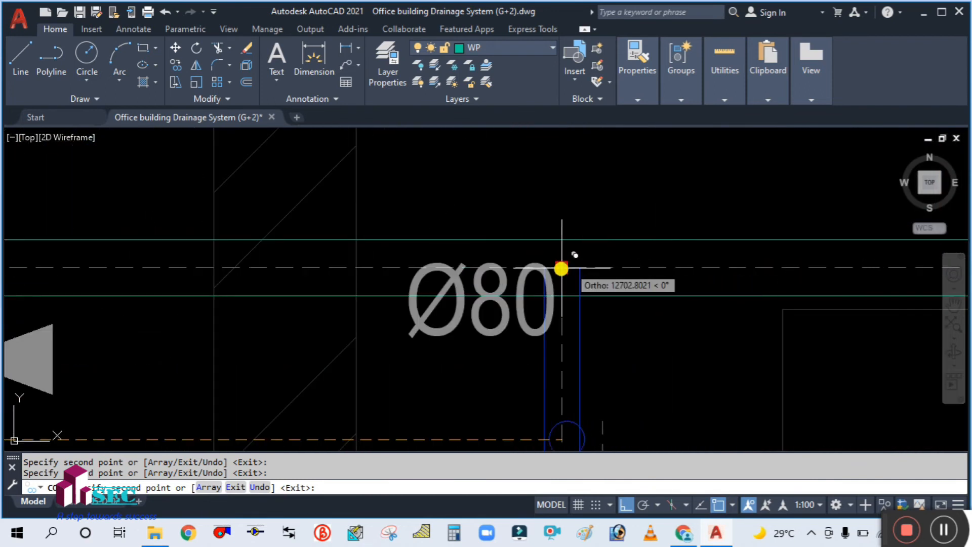
pyautogui.scroll(-9, 596, 201)
pyautogui.scroll(7, 486, 360)
pyautogui.scroll(5, 455, 283)
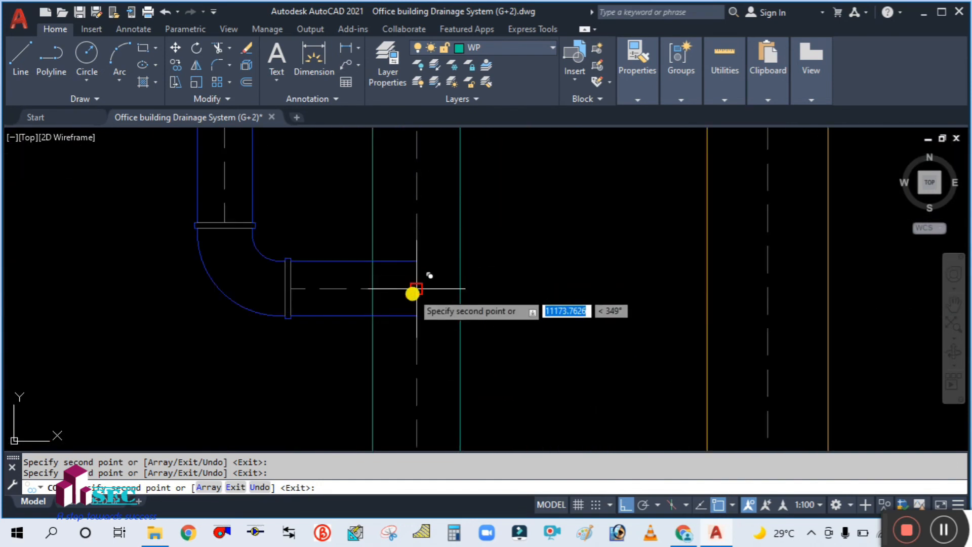
pyautogui.press('Escape')
# Erase the stray short dashed lines beside the riser circles at the lower elbow end and the pantry-side vent pipe
pyautogui.scroll(-5, 506, 342)
pyautogui.scroll(5, 502, 330)
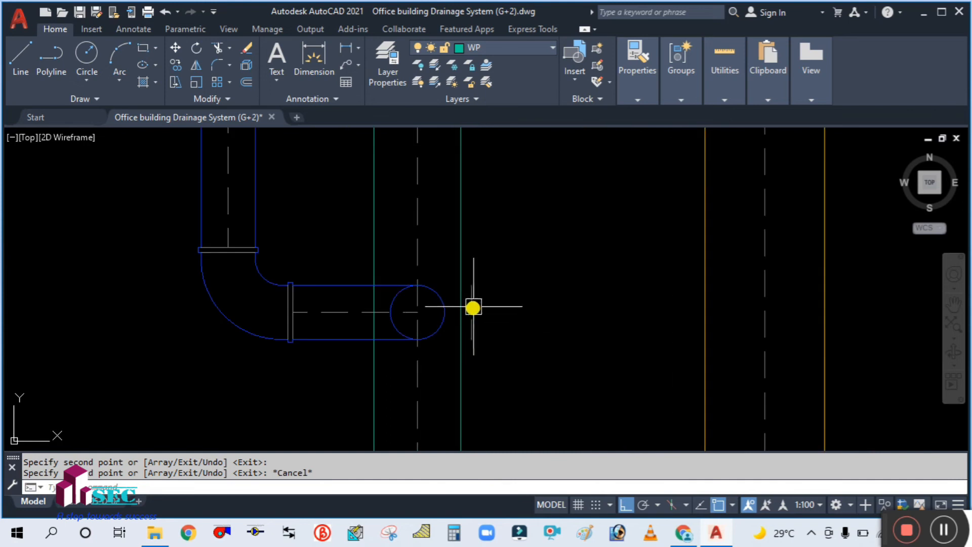
pyautogui.press('Delete')
pyautogui.scroll(-5, 512, 364)
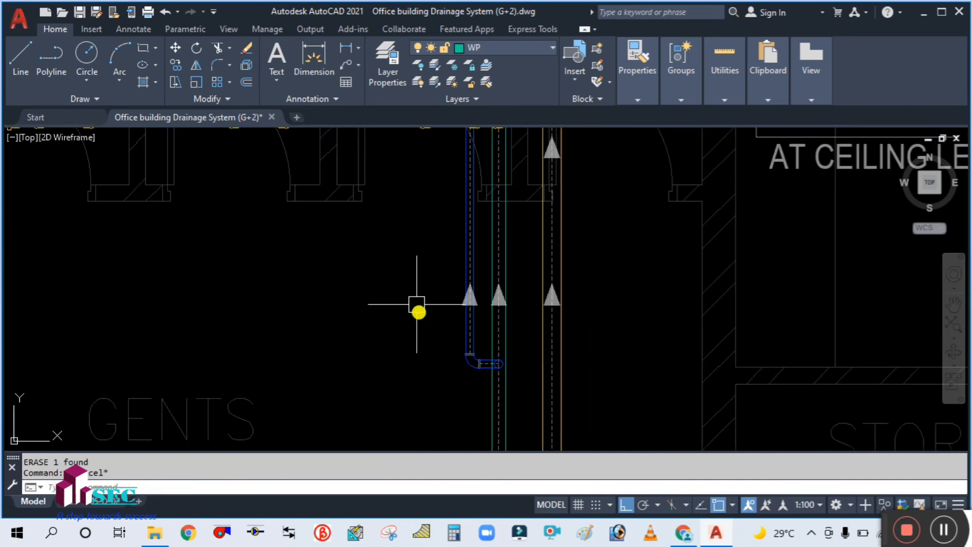
pyautogui.moveTo(419, 311); pyautogui.dragTo(435, 430, button='middle')
pyautogui.moveTo(651, 265); pyautogui.dragTo(449, 415, button='middle')
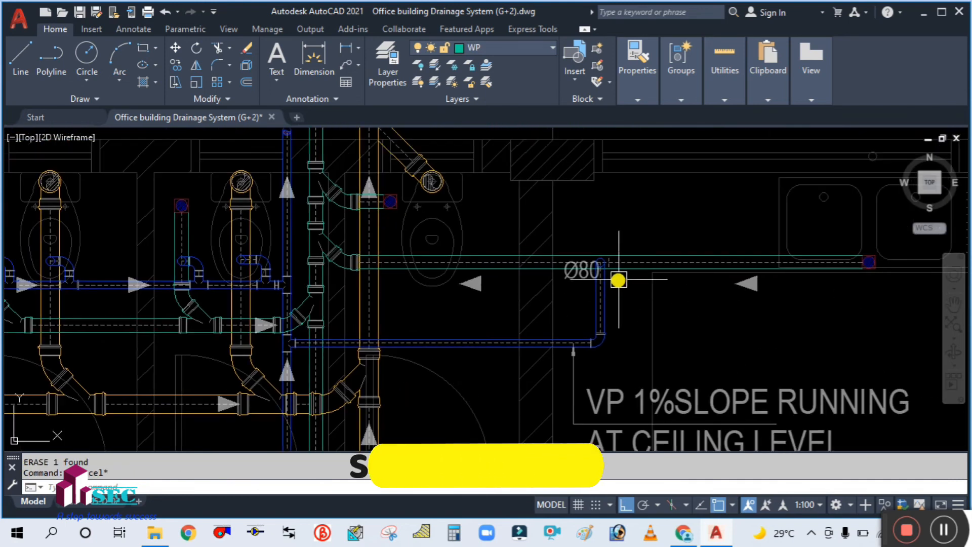
pyautogui.scroll(10, 621, 275)
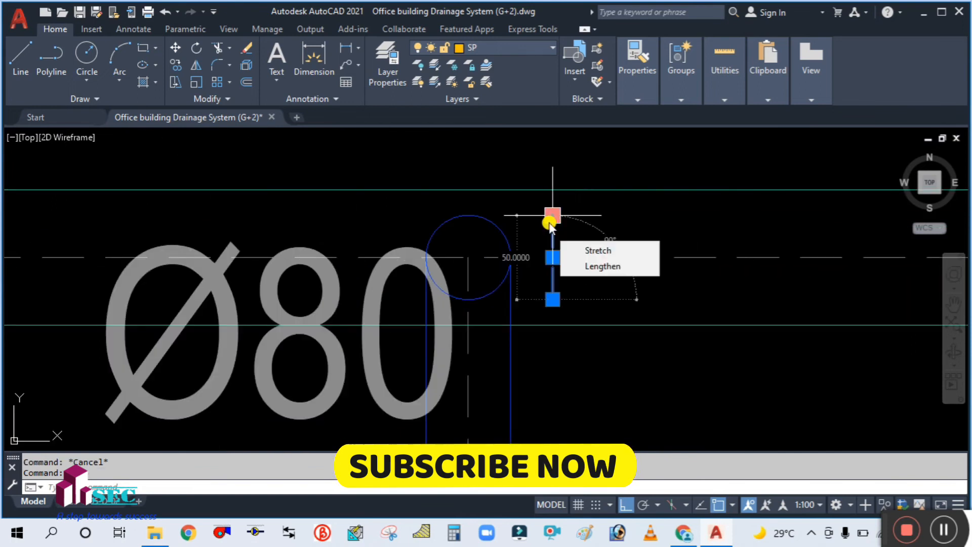
pyautogui.press('Delete')
# Examine the gents toilets' vent and drainage pipes, including the open west end of the horizontal vent main
pyautogui.scroll(-6, 630, 236)
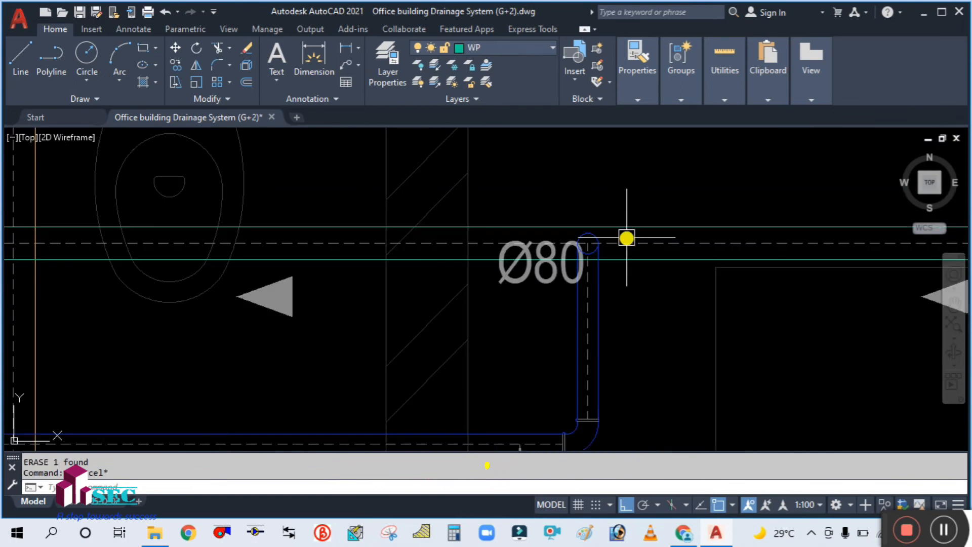
pyautogui.scroll(-6, 625, 244)
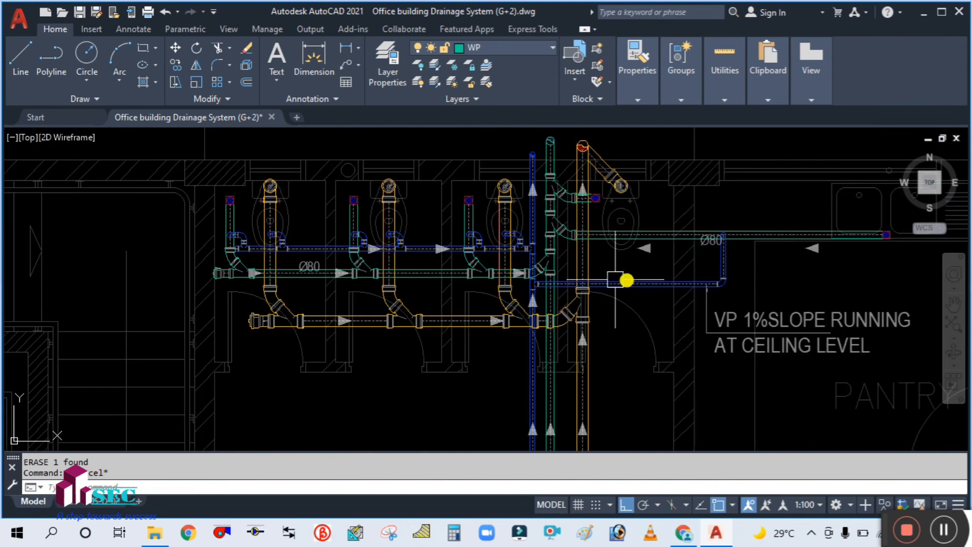
pyautogui.scroll(4, 582, 238)
pyautogui.moveTo(481, 373); pyautogui.dragTo(612, 141, button='middle')
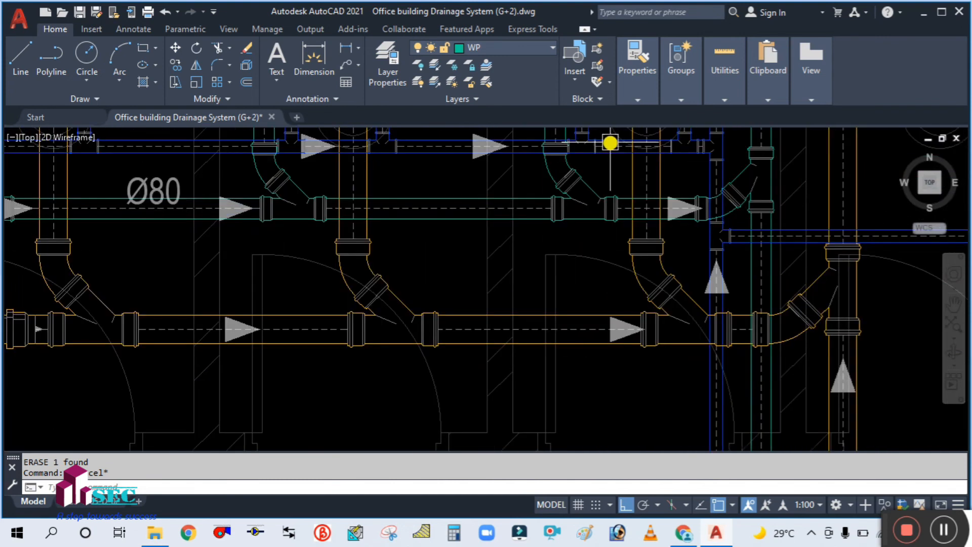
pyautogui.scroll(-2, 611, 146)
pyautogui.moveTo(474, 181); pyautogui.dragTo(527, 258, button='middle')
pyautogui.scroll(-4, 536, 245)
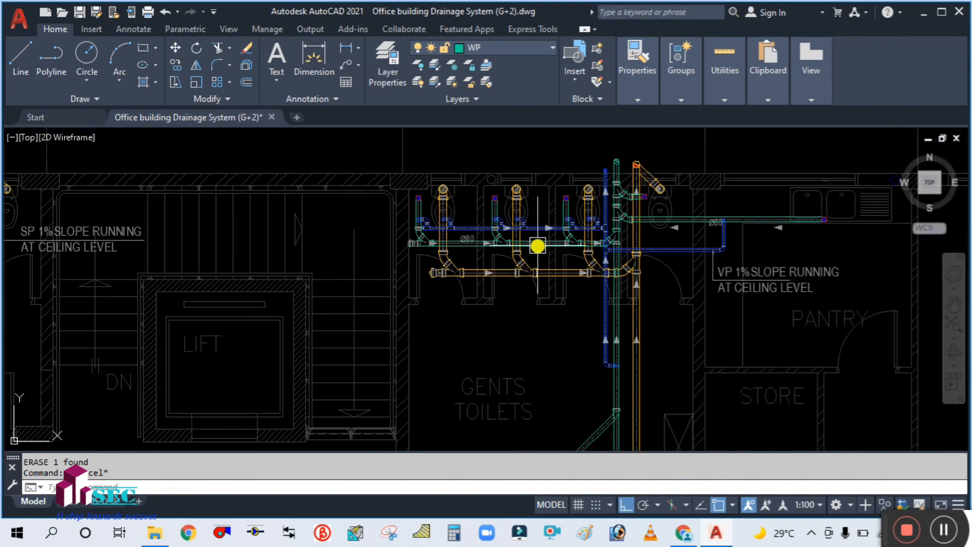
pyautogui.scroll(3, 566, 228)
pyautogui.scroll(-3, 594, 392)
pyautogui.scroll(7, 501, 306)
pyautogui.scroll(4, 496, 274)
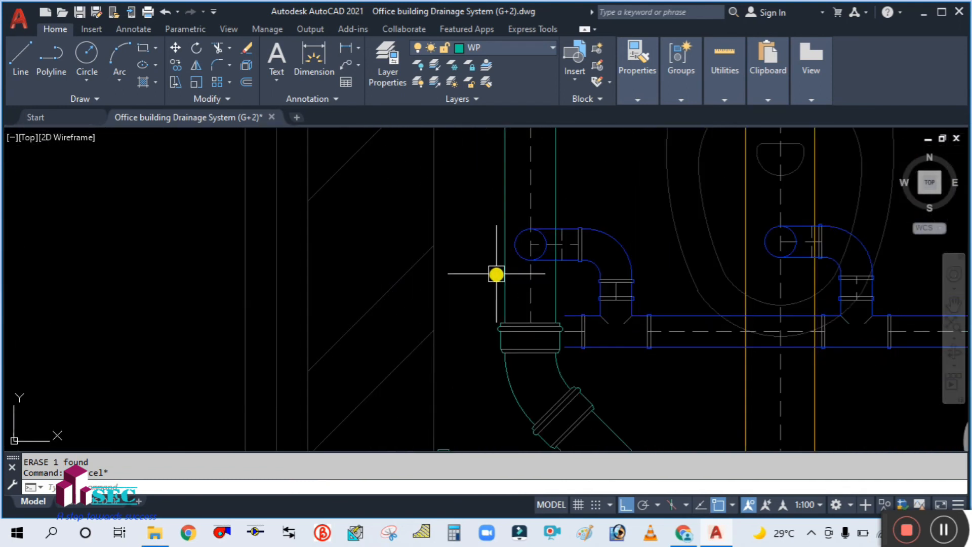
pyautogui.scroll(-8, 665, 253)
# Copy the end cap from the ladies toilets' vent main onto the open west end of the gents toilets' vent main
pyautogui.moveTo(213, 337); pyautogui.dragTo(432, 275, button='middle')
pyautogui.scroll(2, 253, 209)
pyautogui.scroll(3, 234, 228)
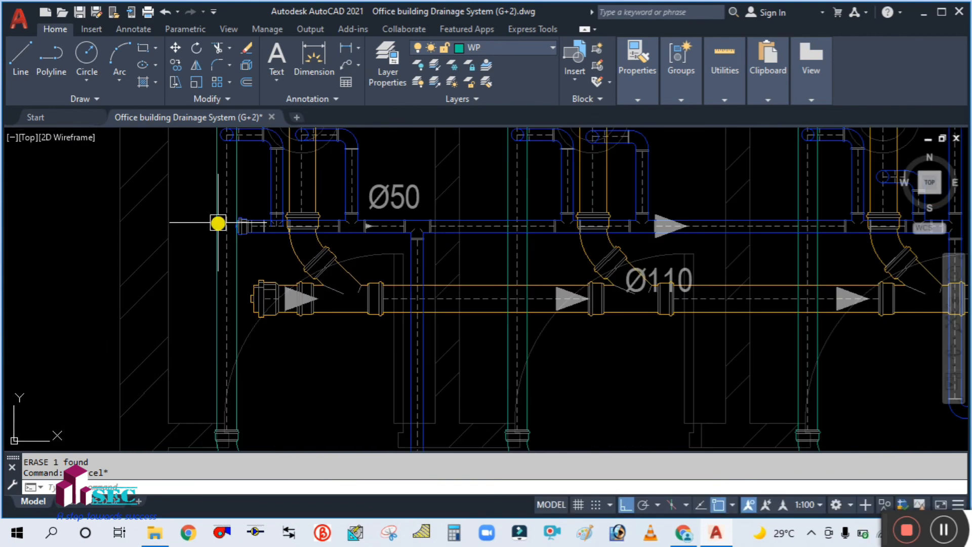
pyautogui.write('co')
pyautogui.press('Return')
pyautogui.scroll(6, 260, 293)
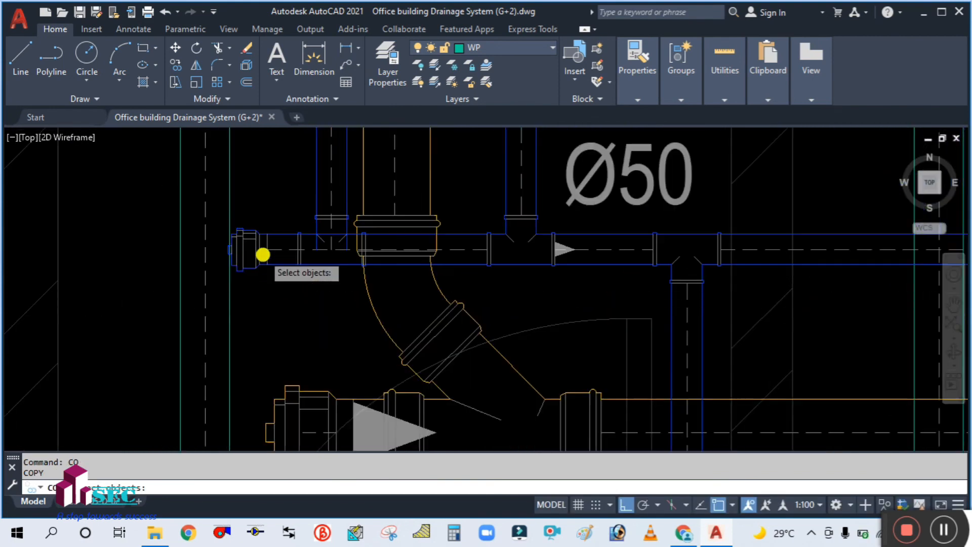
pyautogui.press('Return')
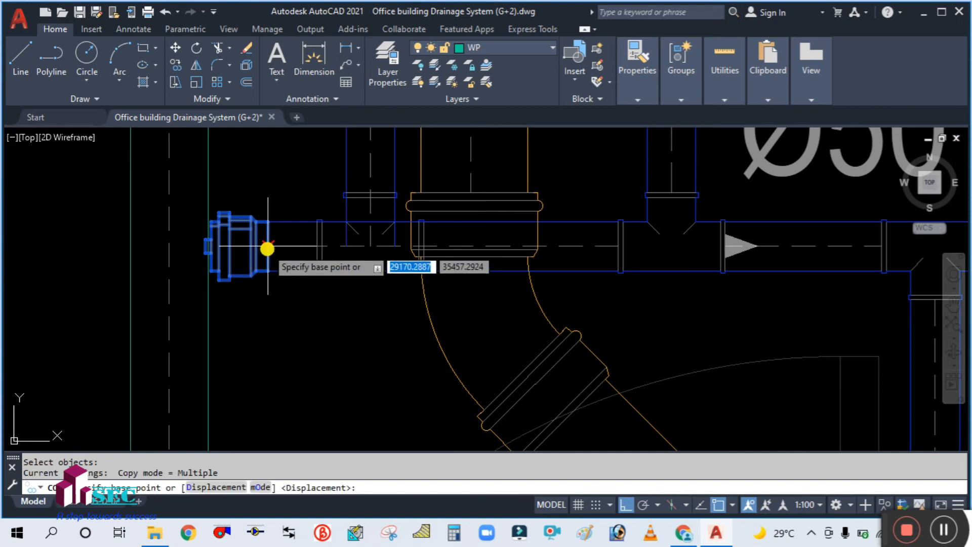
pyautogui.click(268, 247)
pyautogui.scroll(-8, 249, 263)
pyautogui.scroll(6, 651, 272)
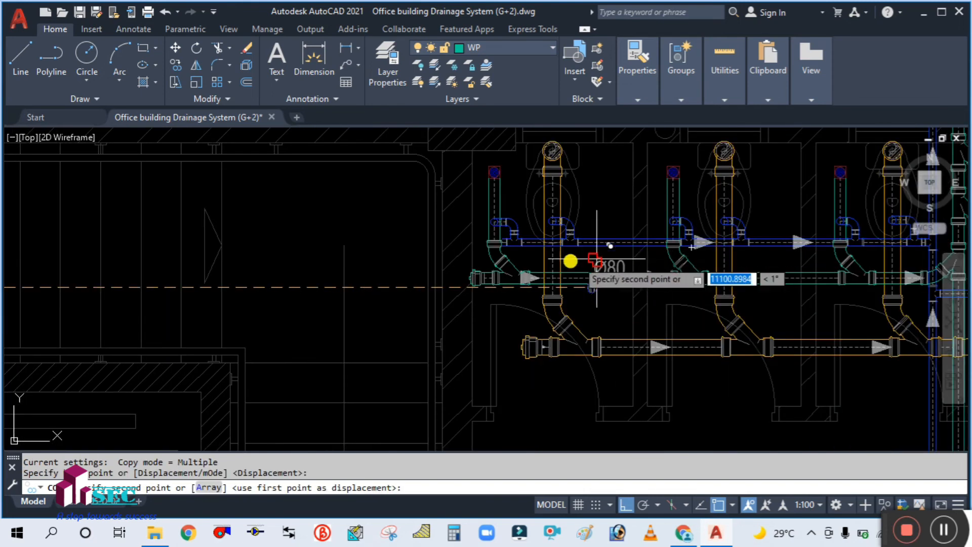
pyautogui.scroll(3, 432, 207)
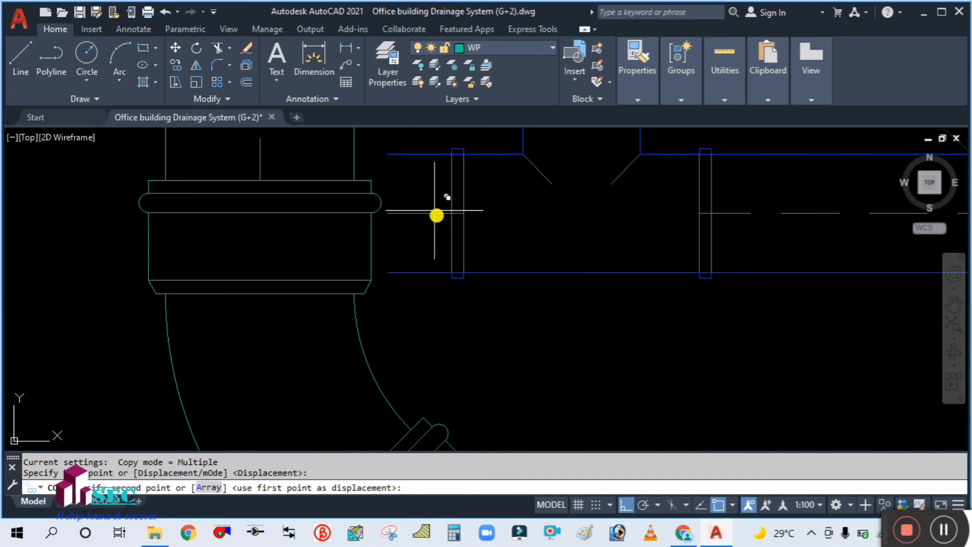
pyautogui.click(449, 217)
pyautogui.press('Escape')
# Move the copied end cap 50 units west along the gents toilets' vent main
pyautogui.scroll(3, 486, 315)
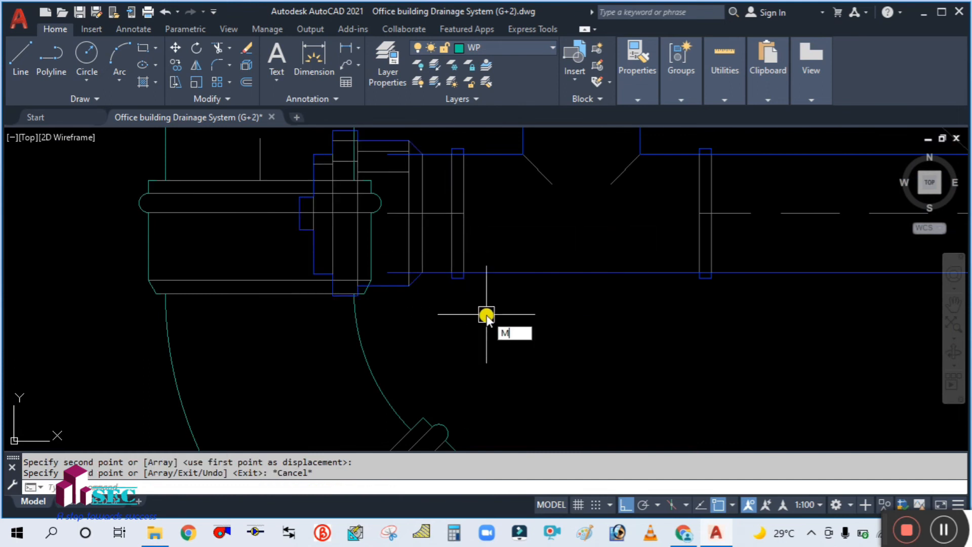
pyautogui.press('Return')
pyautogui.click(407, 290)
pyautogui.press('Return')
pyautogui.click(573, 338)
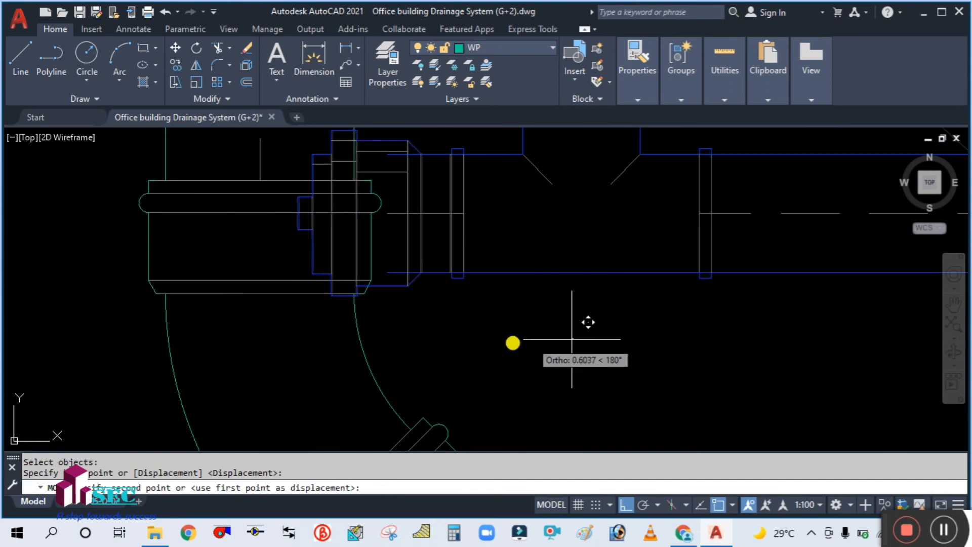
pyautogui.write('50')
pyautogui.press('Return')
pyautogui.scroll(4, 496, 341)
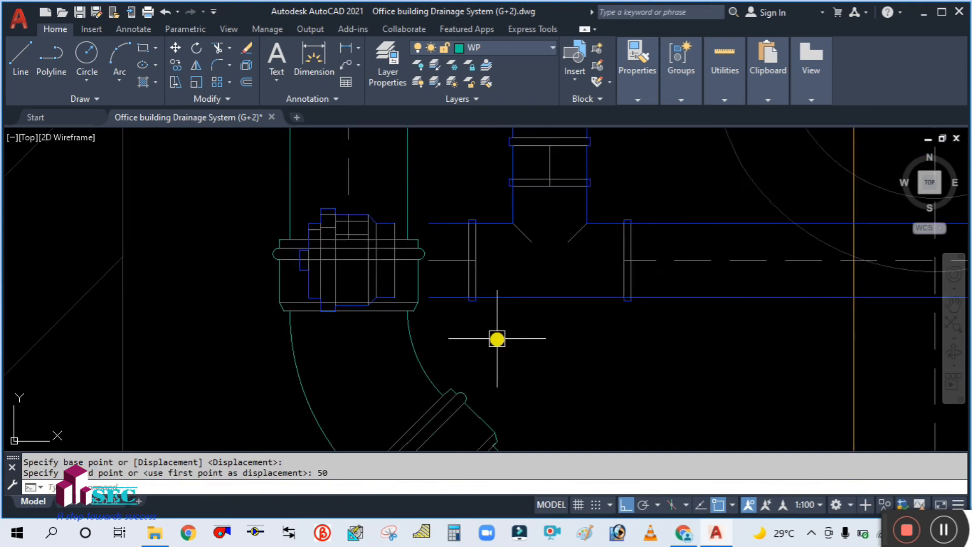
# Extend the vent main's two pipe lines and its dashed centreline to the end cap's open edge
pyautogui.write('ex')
pyautogui.press('Return')
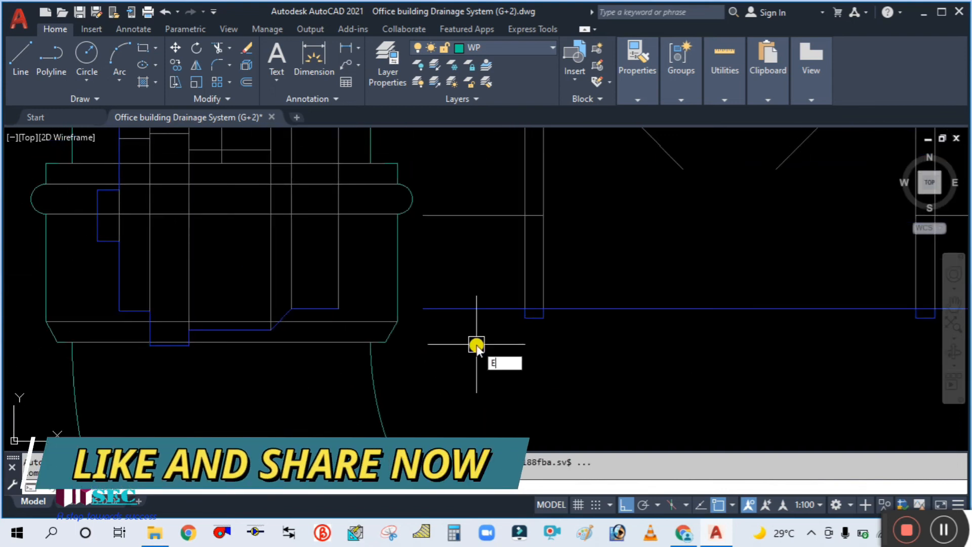
pyautogui.click(339, 275)
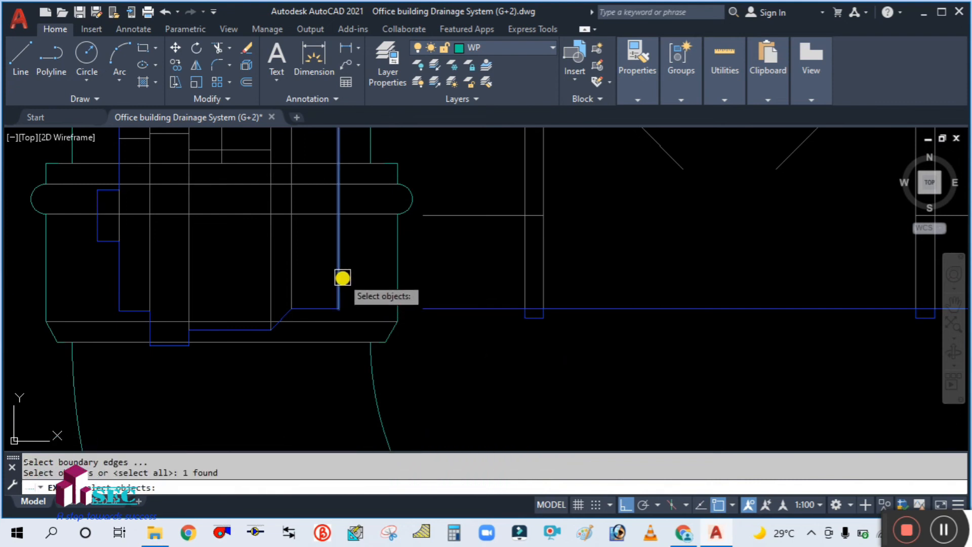
pyautogui.scroll(-2, 495, 377)
pyautogui.press('Return')
pyautogui.click(484, 380)
pyautogui.click(470, 192)
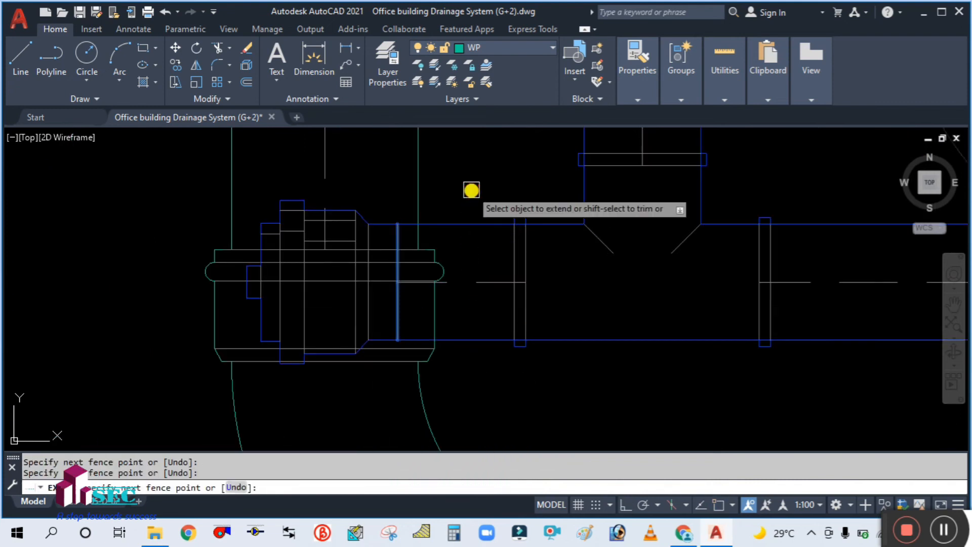
pyautogui.press('Return')
pyautogui.press('Escape')
# Examine the first-floor vent, waste and soil pipes in the gents toilets and towards the pantry
pyautogui.scroll(-8, 443, 288)
pyautogui.moveTo(507, 324)
pyautogui.mouseDown(button='middle')
pyautogui.moveTo(448, 261)
pyautogui.moveTo(400, 239)
pyautogui.mouseUp(button='middle')
pyautogui.scroll(-2, 400, 239)
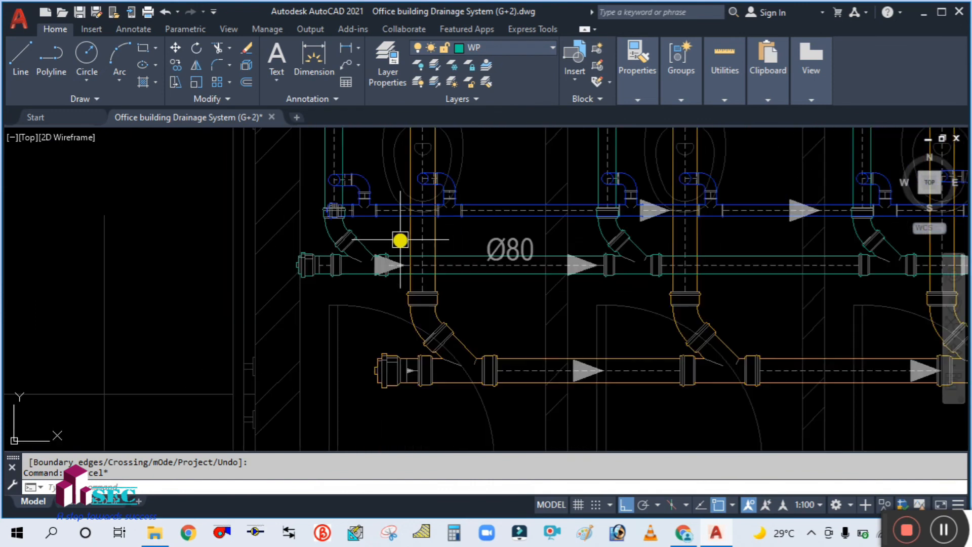
pyautogui.scroll(-4, 400, 240)
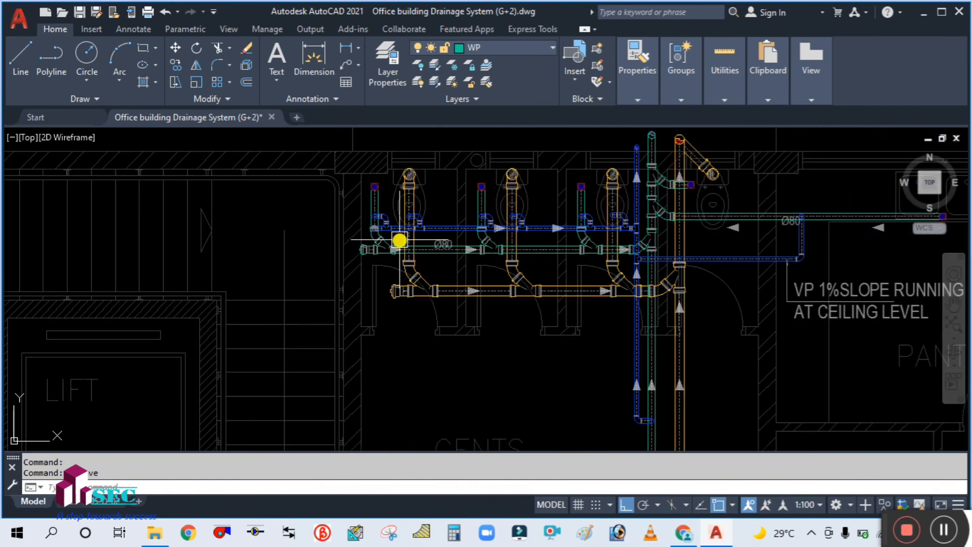
pyautogui.moveTo(429, 311); pyautogui.dragTo(345, 234, button='middle')
pyautogui.scroll(-2, 422, 297)
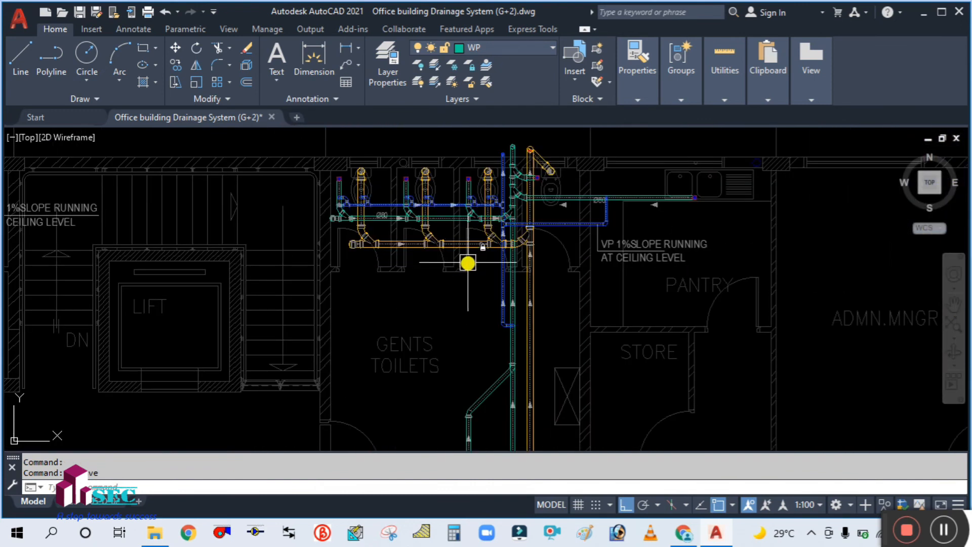
pyautogui.scroll(4, 512, 153)
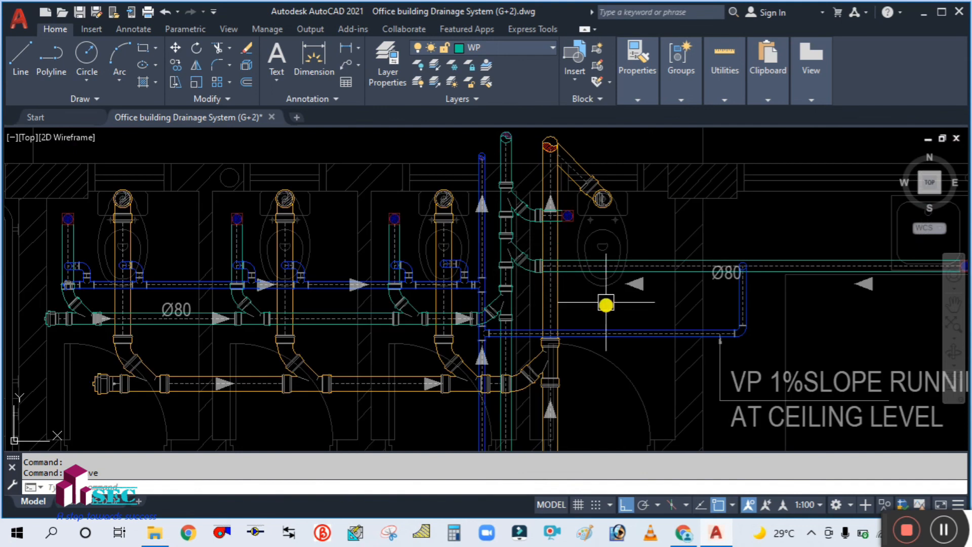
pyautogui.moveTo(544, 341); pyautogui.dragTo(556, 276, button='middle')
pyautogui.scroll(-4, 550, 260)
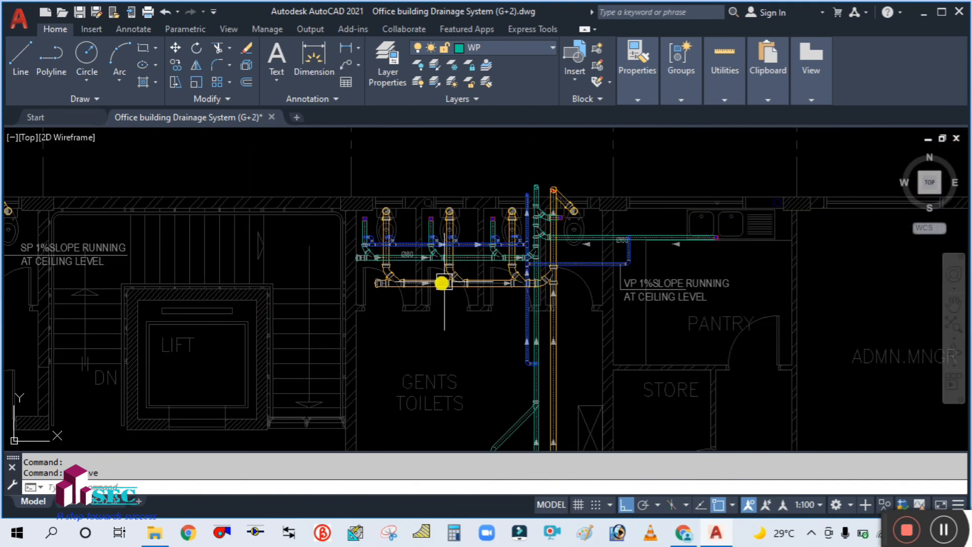
pyautogui.scroll(2, 495, 269)
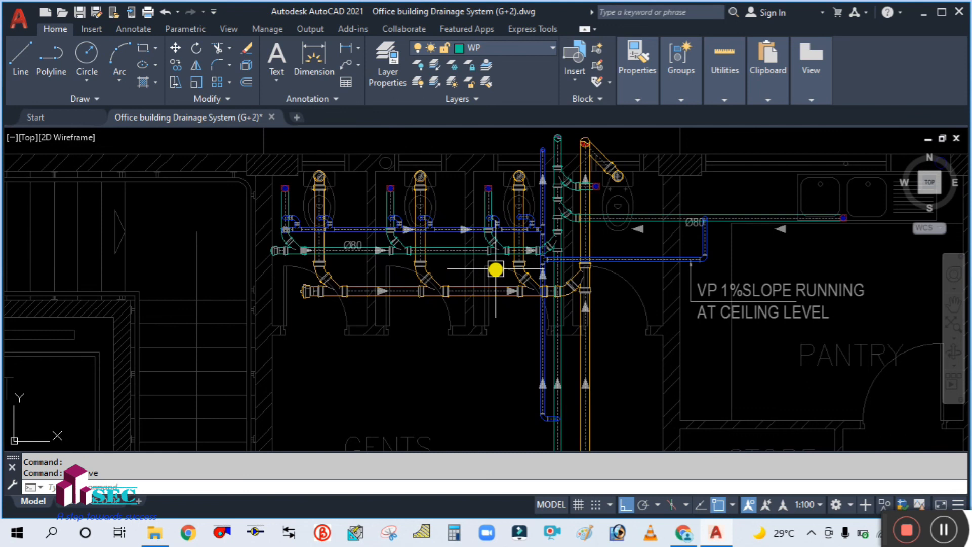
pyautogui.scroll(-2, 471, 341)
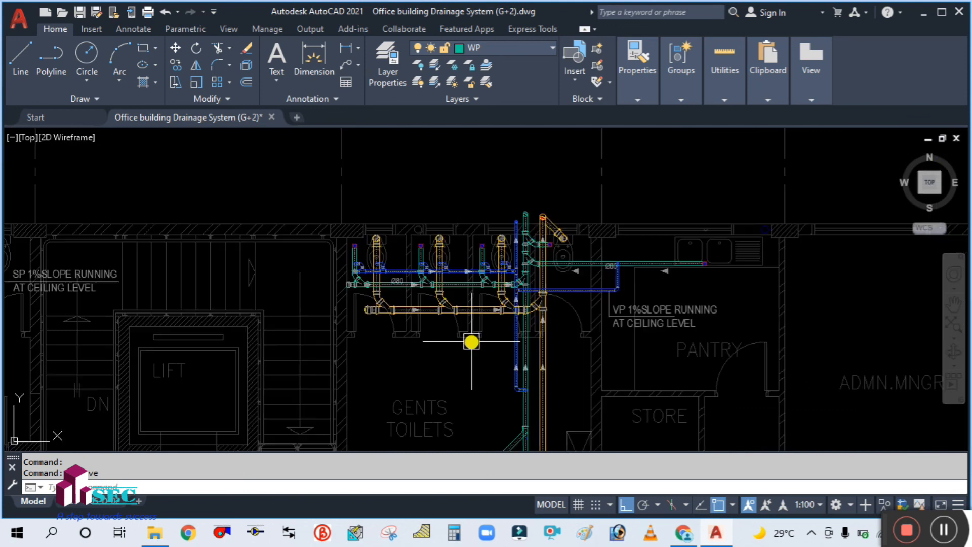
pyautogui.moveTo(474, 352); pyautogui.dragTo(536, 304, button='middle')
pyautogui.scroll(-3, 536, 303)
pyautogui.scroll(3, 572, 282)
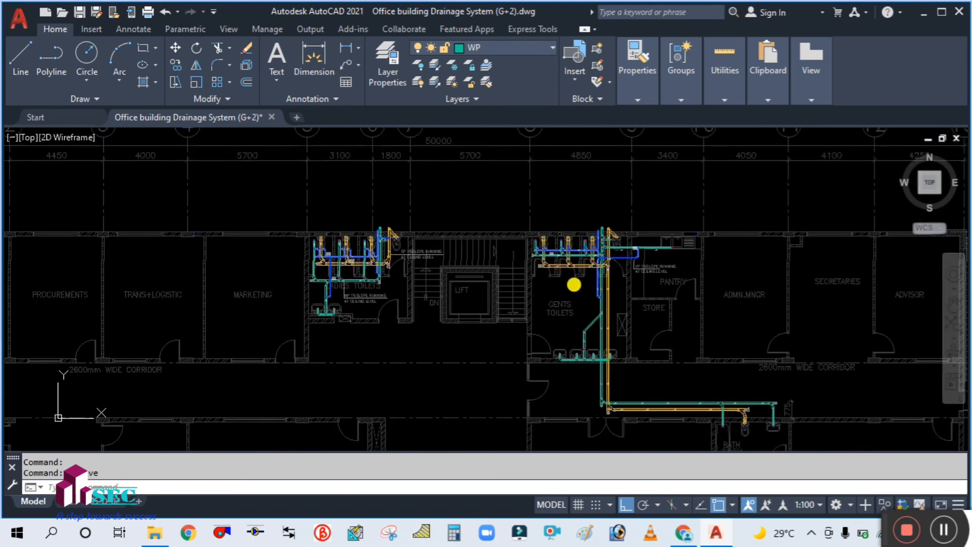
pyautogui.scroll(4, 596, 293)
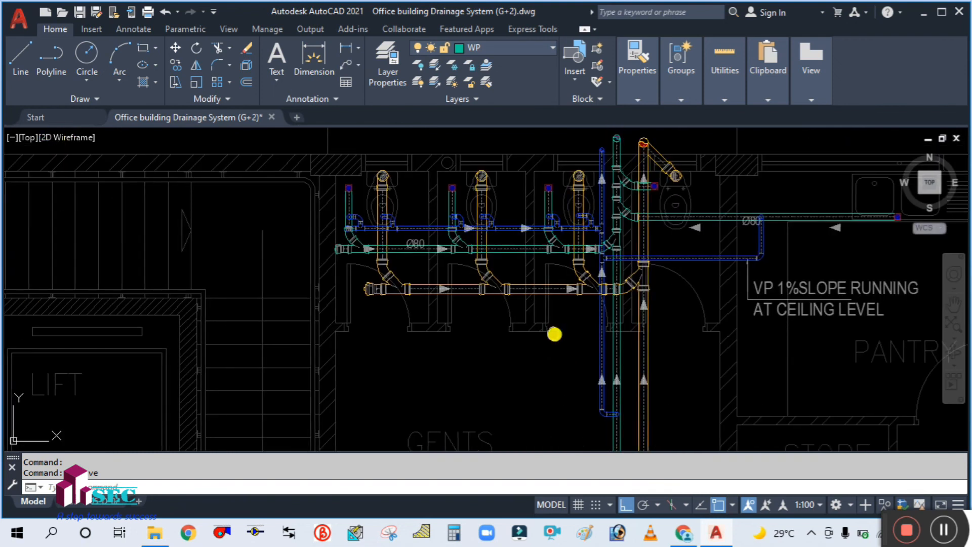
pyautogui.scroll(-1, 532, 284)
pyautogui.scroll(-1, 521, 310)
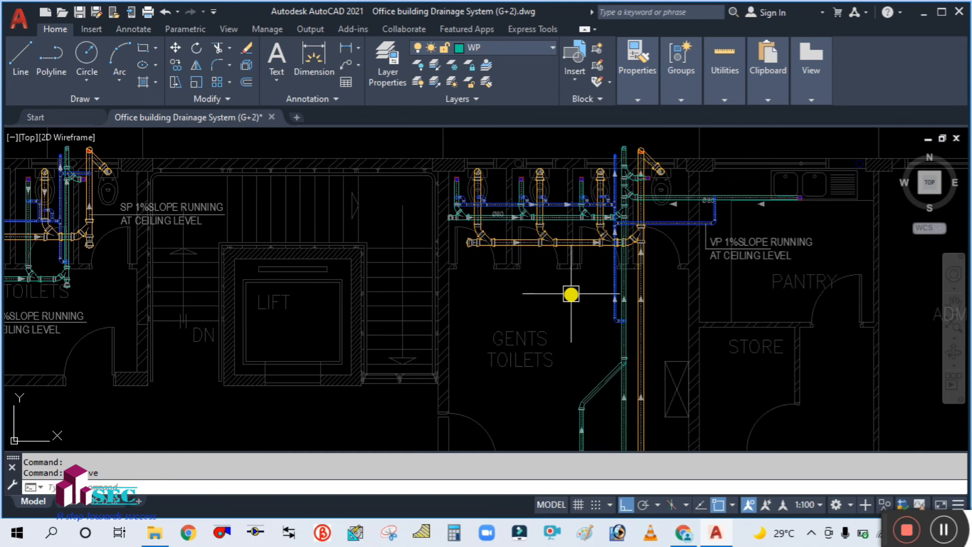
pyautogui.scroll(2, 516, 221)
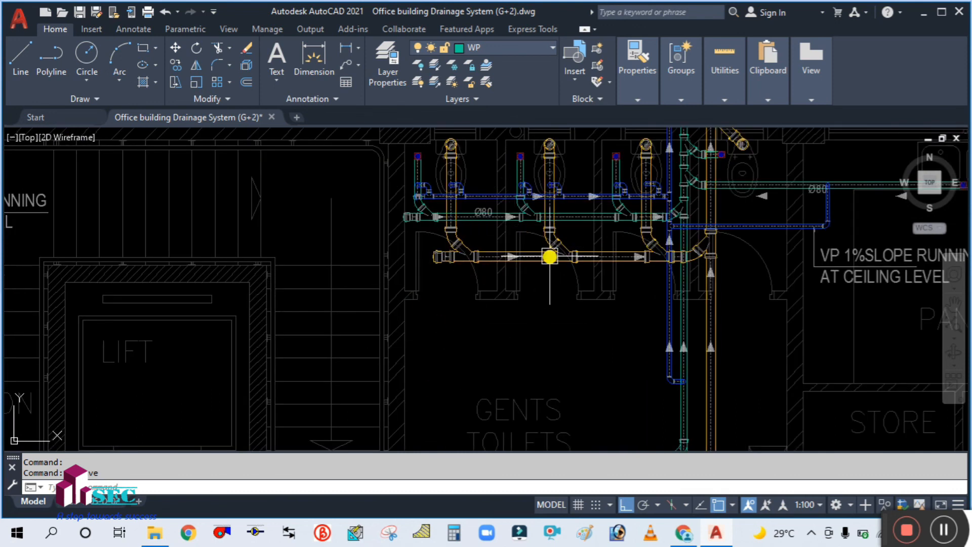
pyautogui.scroll(-2, 572, 324)
pyautogui.moveTo(498, 334); pyautogui.dragTo(590, 345, button='middle')
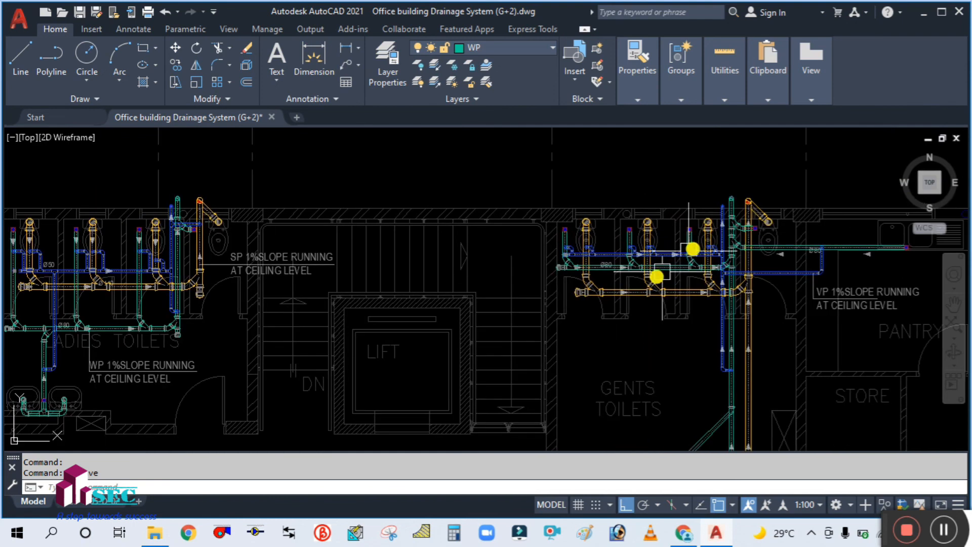
# Examine the first-floor pipes of the ladies toilets alongside those of the gents toilets across the lift and stairs
pyautogui.scroll(2, 736, 202)
pyautogui.scroll(-2, 503, 224)
pyautogui.moveTo(491, 357)
pyautogui.mouseDown(button='middle')
pyautogui.moveTo(488, 278)
pyautogui.moveTo(503, 263)
pyautogui.mouseUp(button='middle')
pyautogui.scroll(-2, 503, 263)
pyautogui.moveTo(392, 299)
pyautogui.mouseDown(button='middle')
pyautogui.moveTo(417, 353)
pyautogui.moveTo(445, 369)
pyautogui.mouseUp(button='middle')
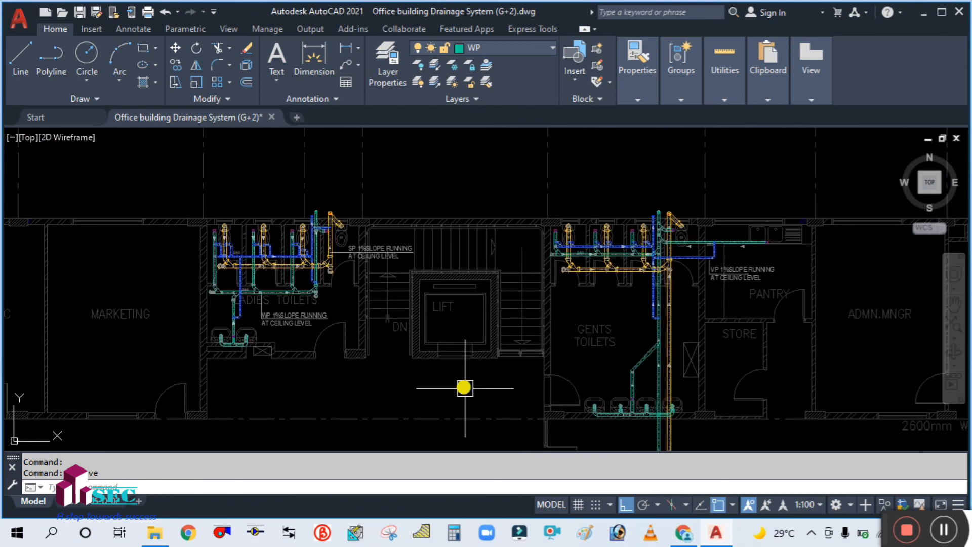
pyautogui.scroll(2, 325, 373)
pyautogui.moveTo(325, 373); pyautogui.dragTo(471, 386, button='middle')
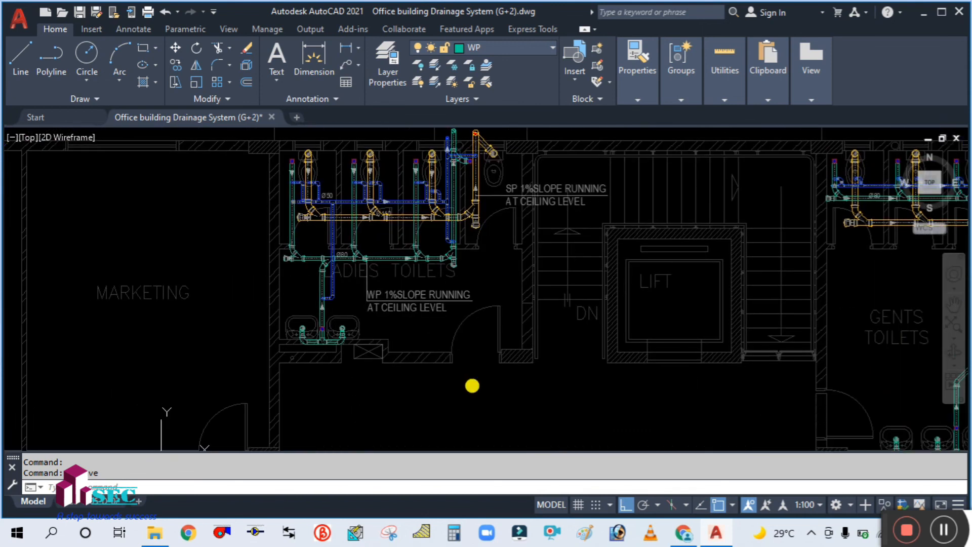
pyautogui.scroll(-2, 472, 385)
pyautogui.scroll(2, 391, 363)
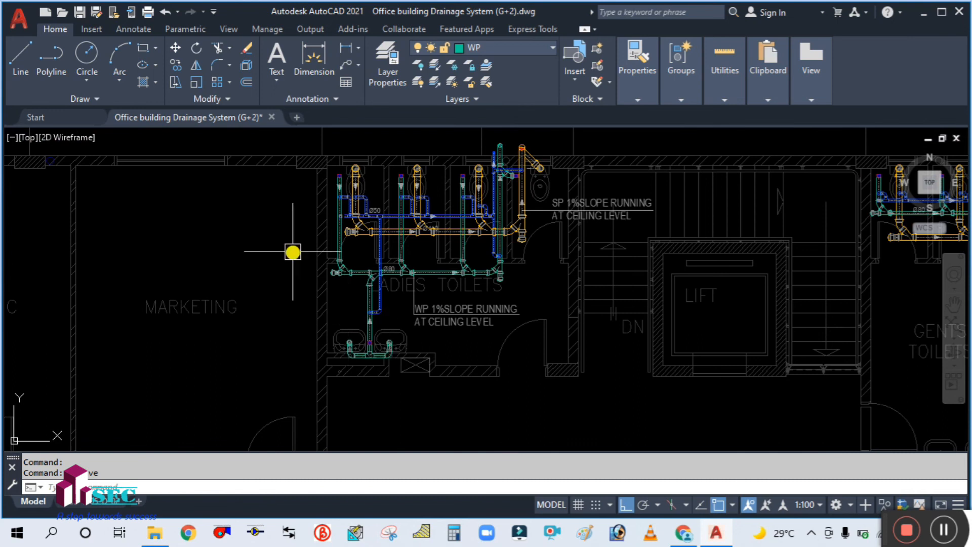
pyautogui.scroll(-2, 293, 252)
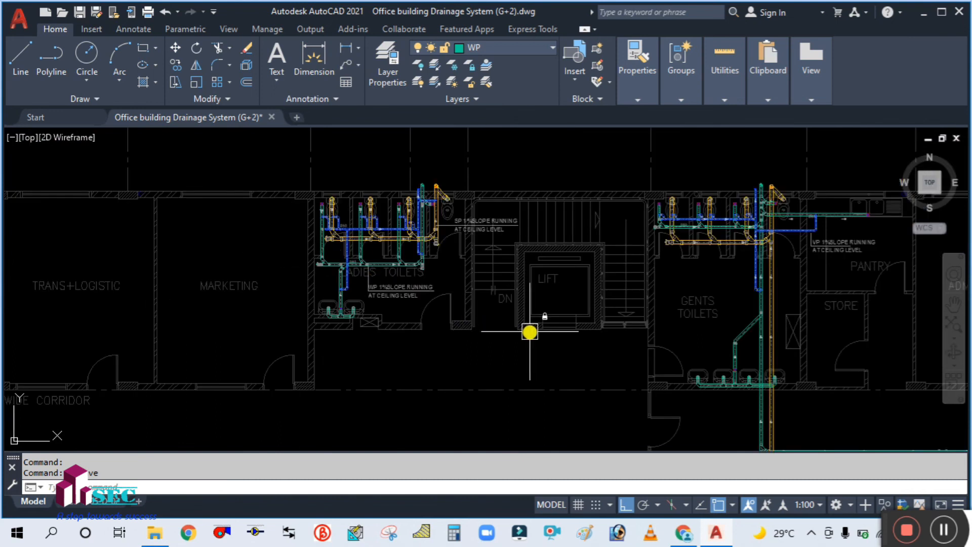
pyautogui.moveTo(532, 343); pyautogui.dragTo(490, 325, button='middle')
pyautogui.scroll(-6, 489, 325)
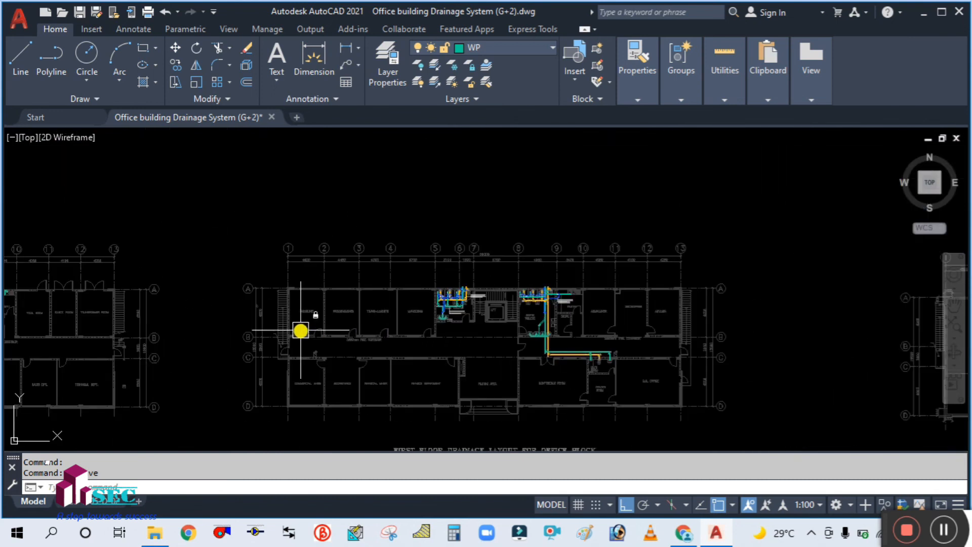
# Examine the ground floor layout's toilet pipes and their connections to the external gullies and chambers
pyautogui.moveTo(300, 330); pyautogui.dragTo(613, 304, button='middle')
pyautogui.scroll(6, 186, 273)
pyautogui.scroll(6, 357, 248)
pyautogui.scroll(-5, 354, 249)
pyautogui.scroll(-2, 568, 282)
pyautogui.scroll(3, 612, 265)
pyautogui.scroll(-1, 567, 268)
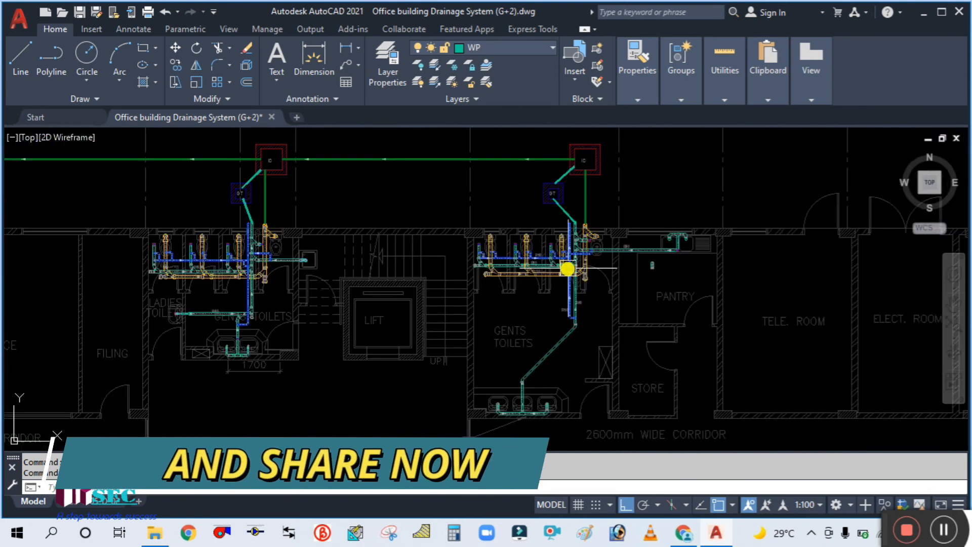
pyautogui.moveTo(657, 276); pyautogui.dragTo(399, 278, button='middle')
pyautogui.scroll(-2, 402, 279)
pyautogui.scroll(2, 544, 299)
pyautogui.scroll(-2, 544, 299)
# Return to the first floor drainage layout and review the ladies toilets' pipework
pyautogui.moveTo(582, 297); pyautogui.dragTo(256, 230, button='middle')
pyautogui.scroll(-4, 381, 234)
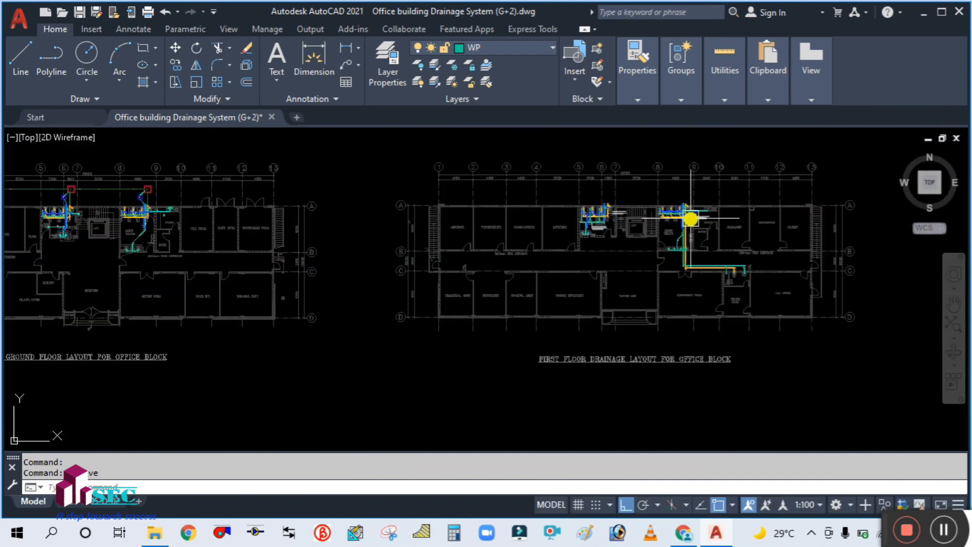
pyautogui.scroll(8, 692, 219)
pyautogui.moveTo(502, 254); pyautogui.dragTo(656, 319, button='middle')
pyautogui.scroll(-2, 656, 319)
pyautogui.moveTo(336, 358); pyautogui.dragTo(432, 360, button='middle')
pyautogui.scroll(2, 305, 334)
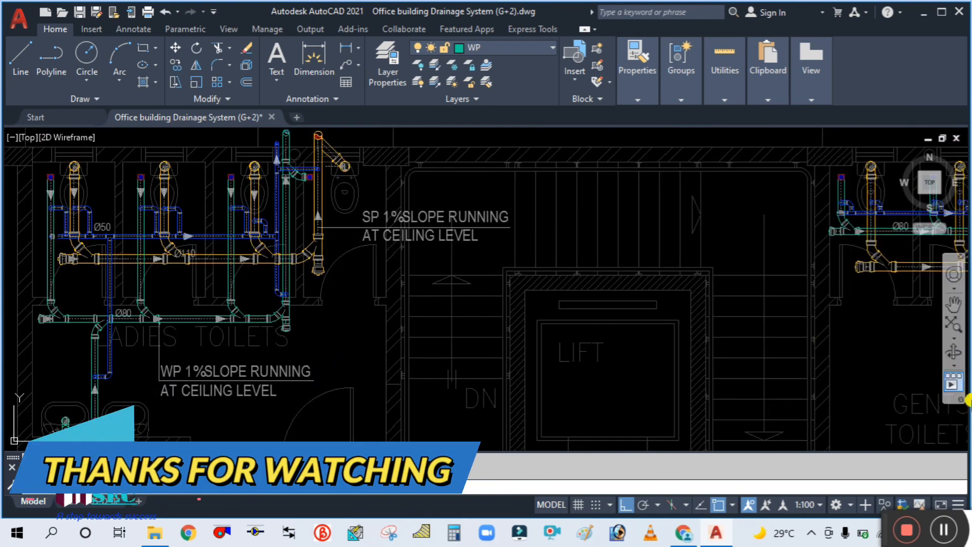
pyautogui.click(880, 523)
pyautogui.moveTo(876, 522); pyautogui.dragTo(698, 462)
pyautogui.click(735, 484)
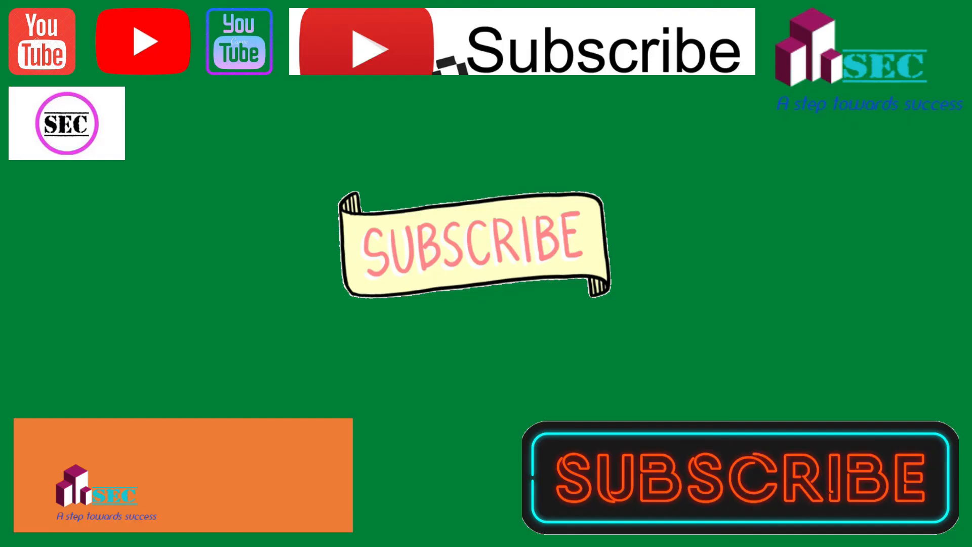